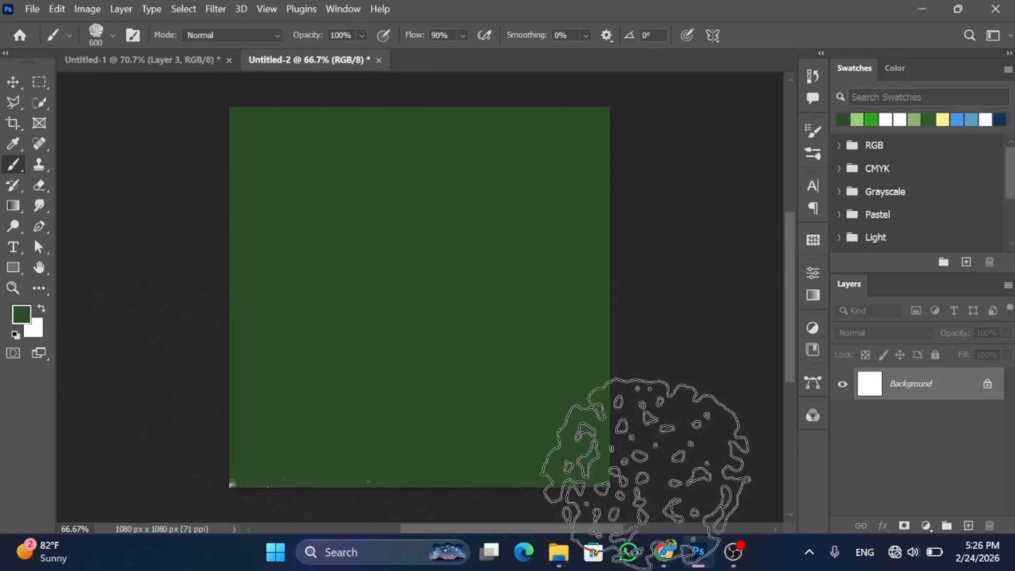
Step: Add a new layer and set up a soft round brush with the light green swatch as foreground colour
click(12, 81)
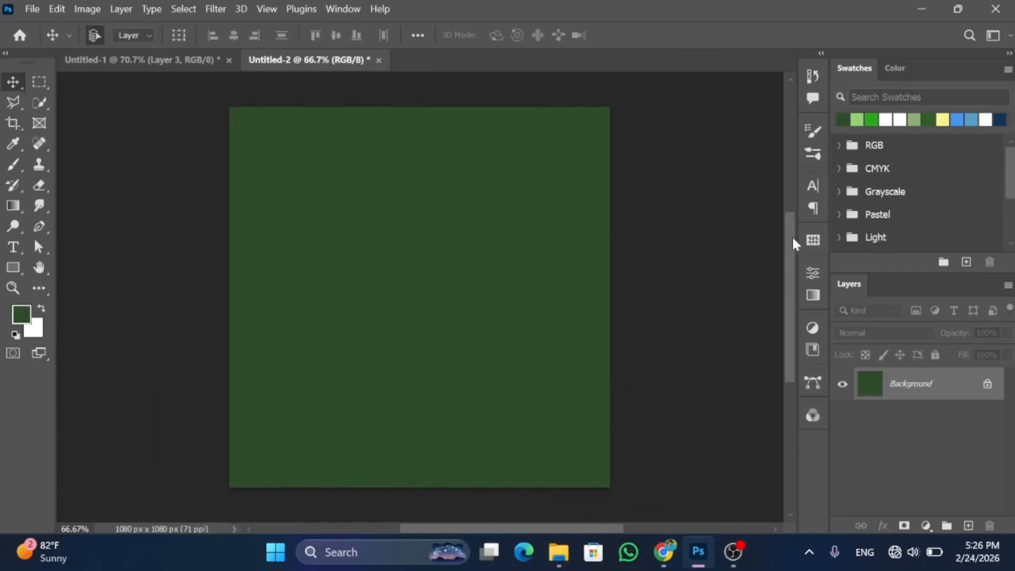
click(969, 527)
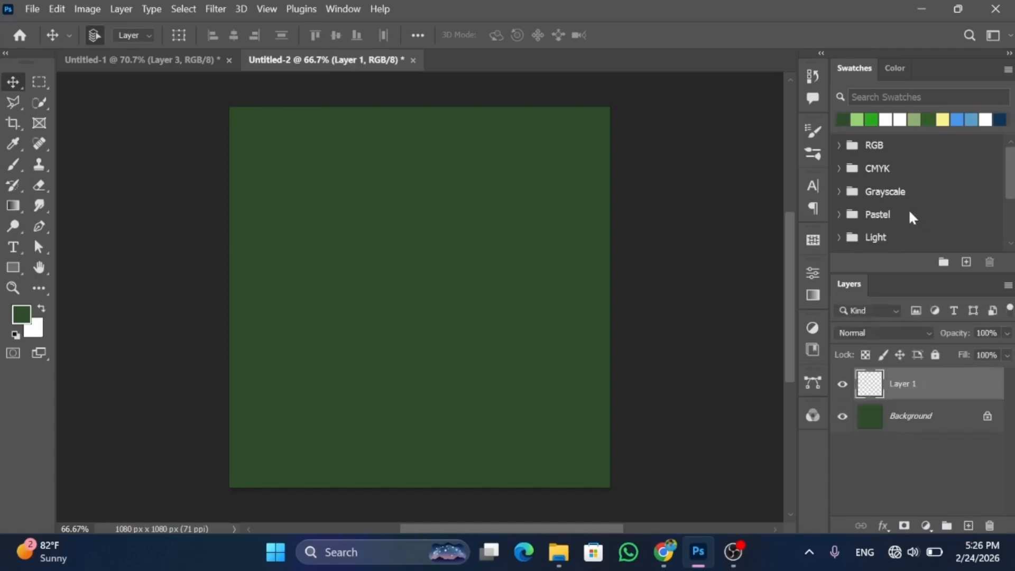
click(856, 120)
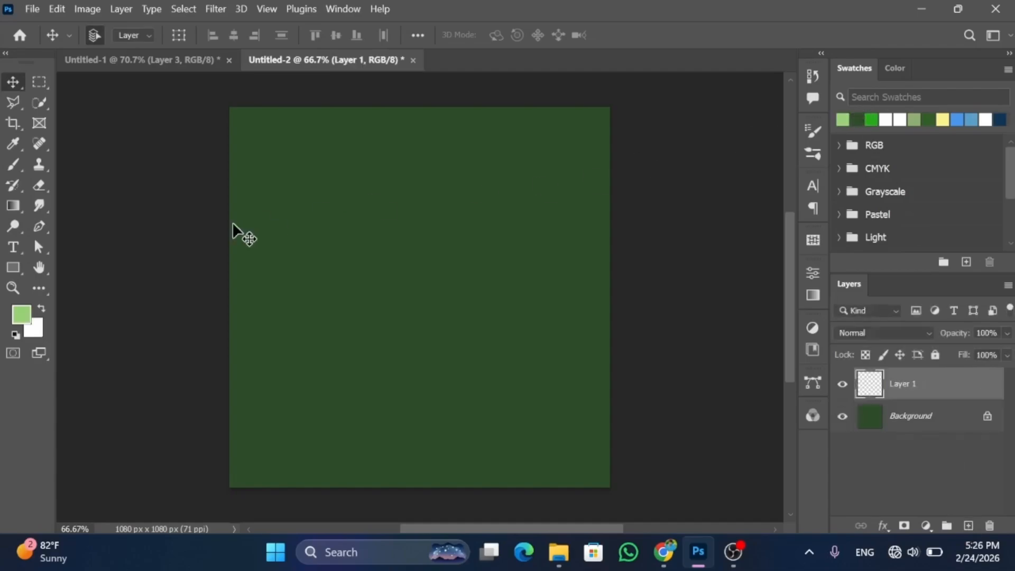
click(13, 165)
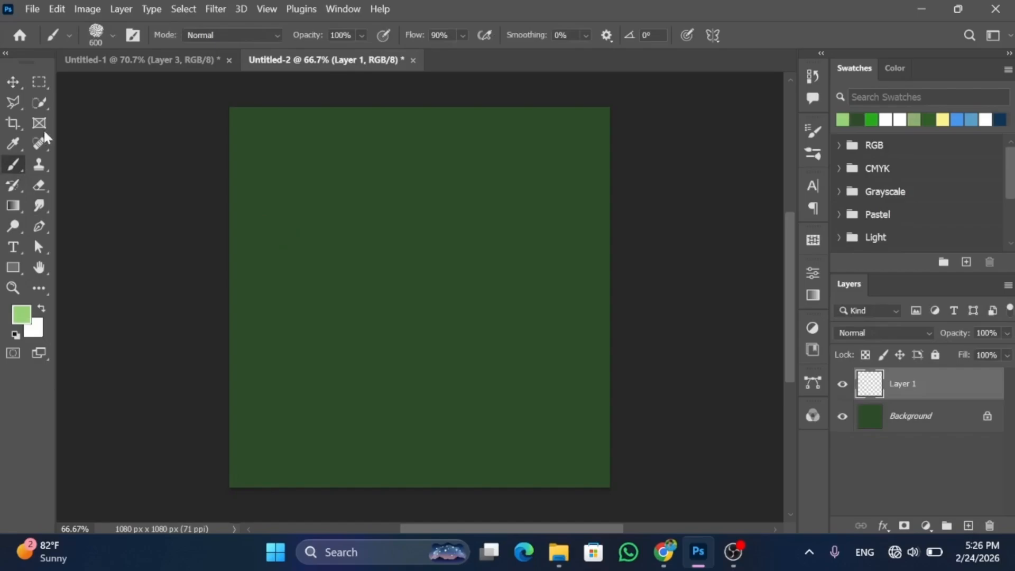
click(96, 34)
click(55, 184)
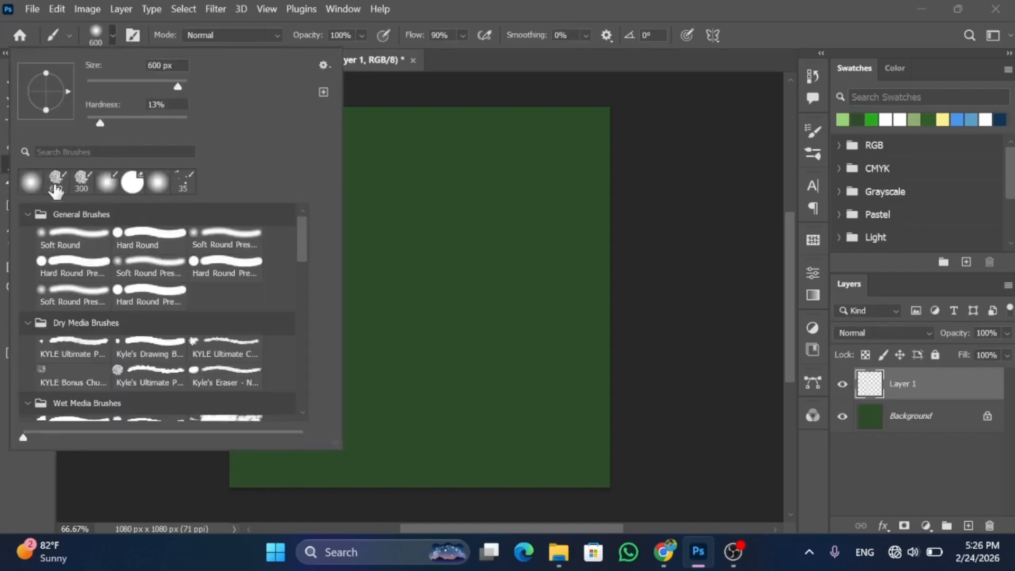
click(101, 30)
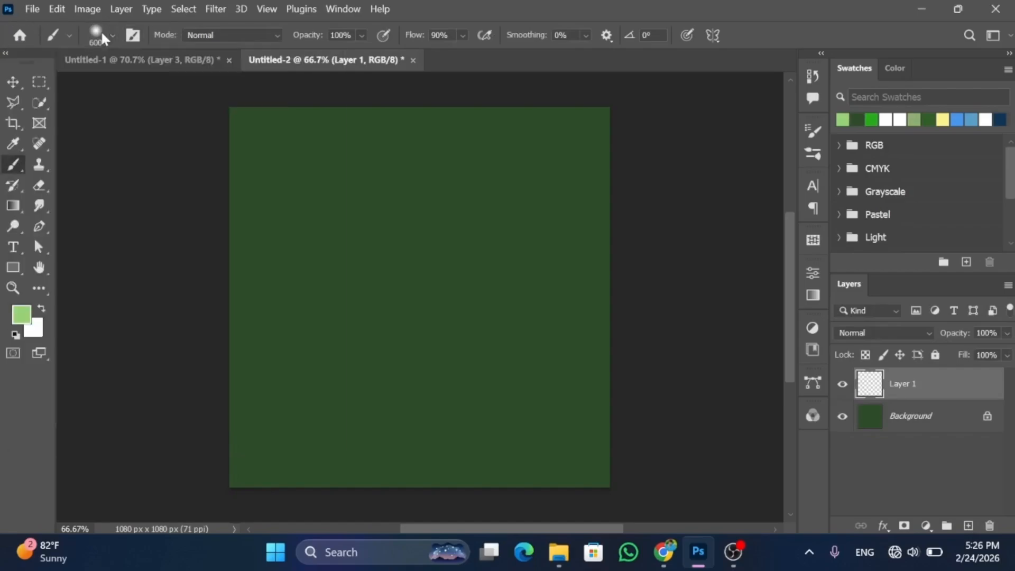
Step: Paint a single soft light green glow with a 900 px brush at the canvas centre and lock its layer
key(bracketright)
key(bracketright)
key(bracketright)
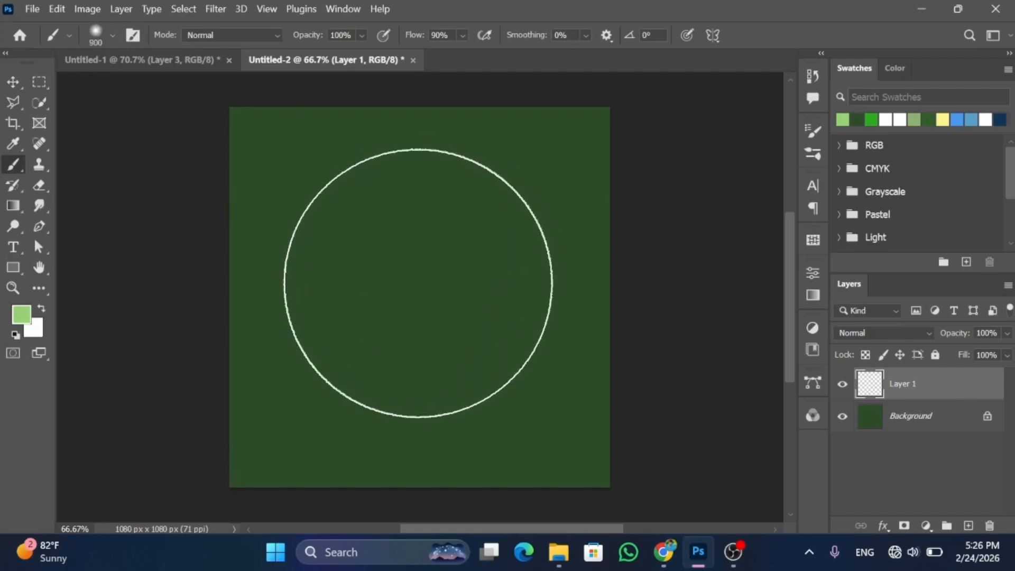
click(418, 288)
click(12, 82)
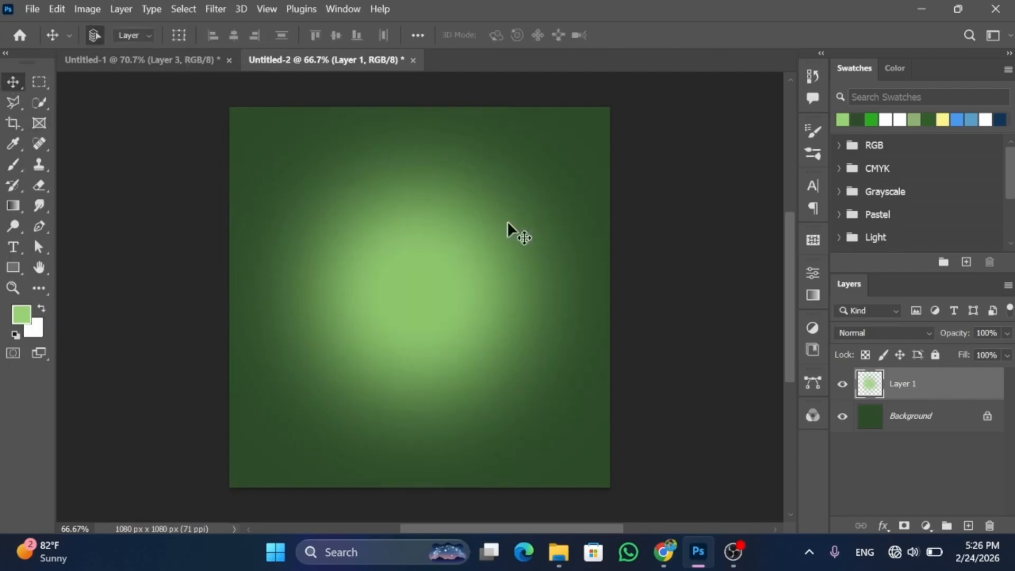
click(936, 355)
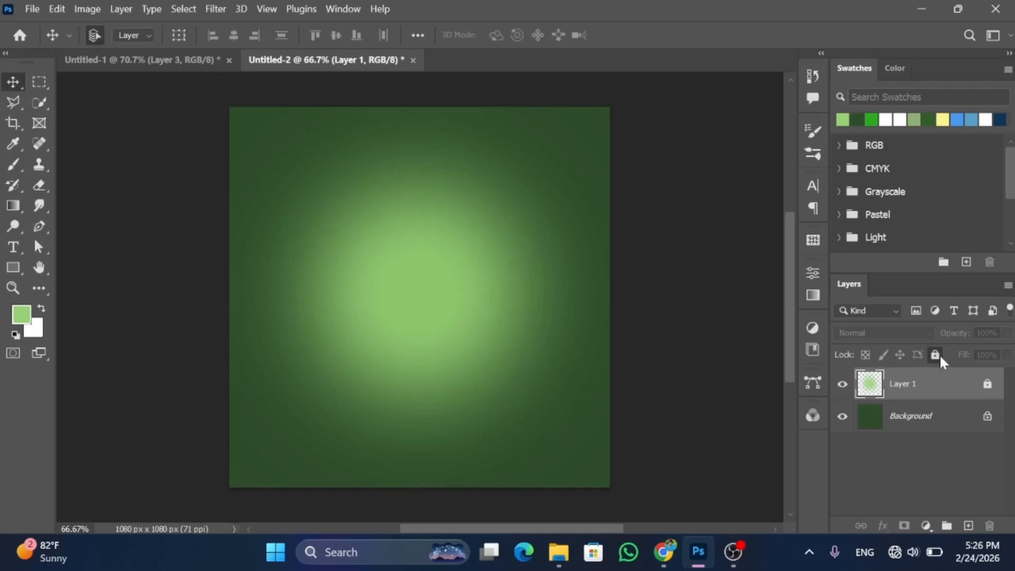
click(506, 319)
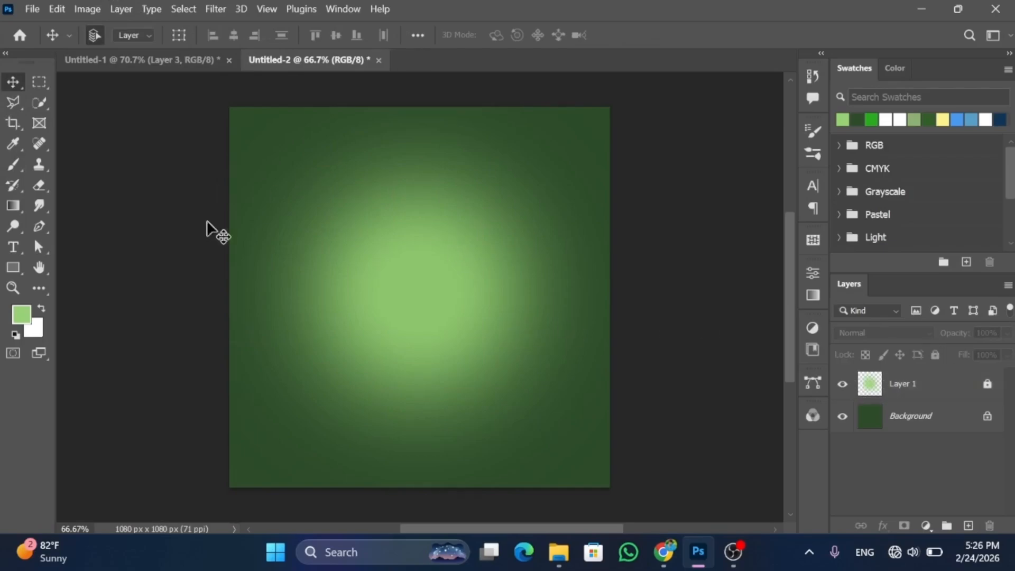
Step: Place the briefcase image near the canvas's top centre, scaled to about 27.4% at X 540 px, Y 107 px
click(13, 288)
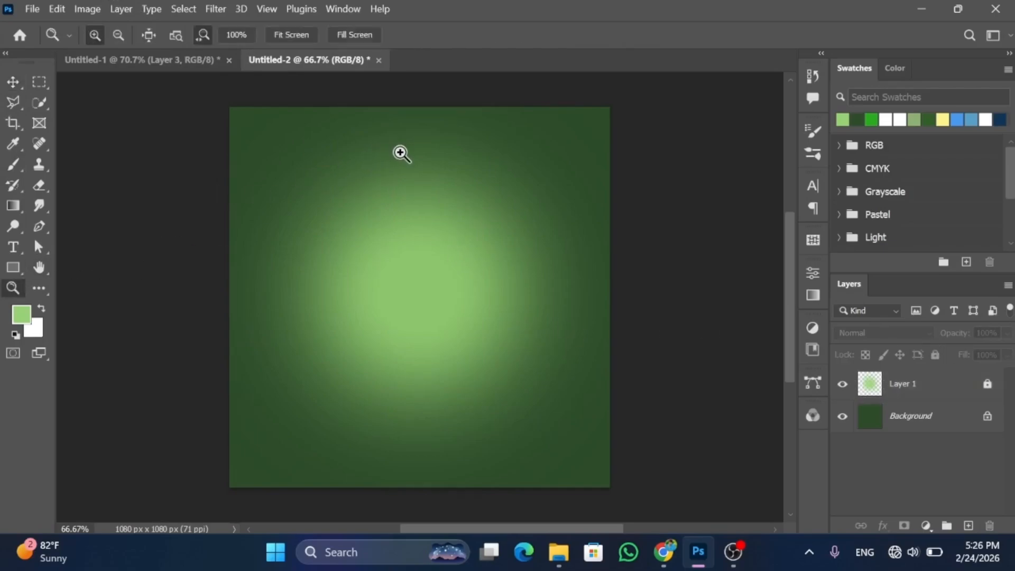
drag(417, 150, 454, 191)
click(13, 82)
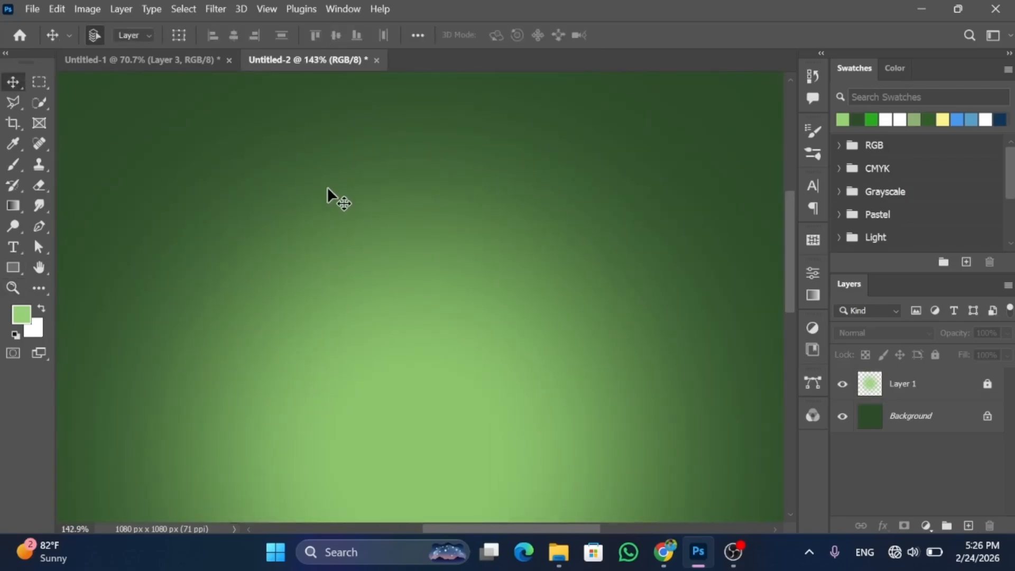
key(h)
drag(383, 189, 421, 262)
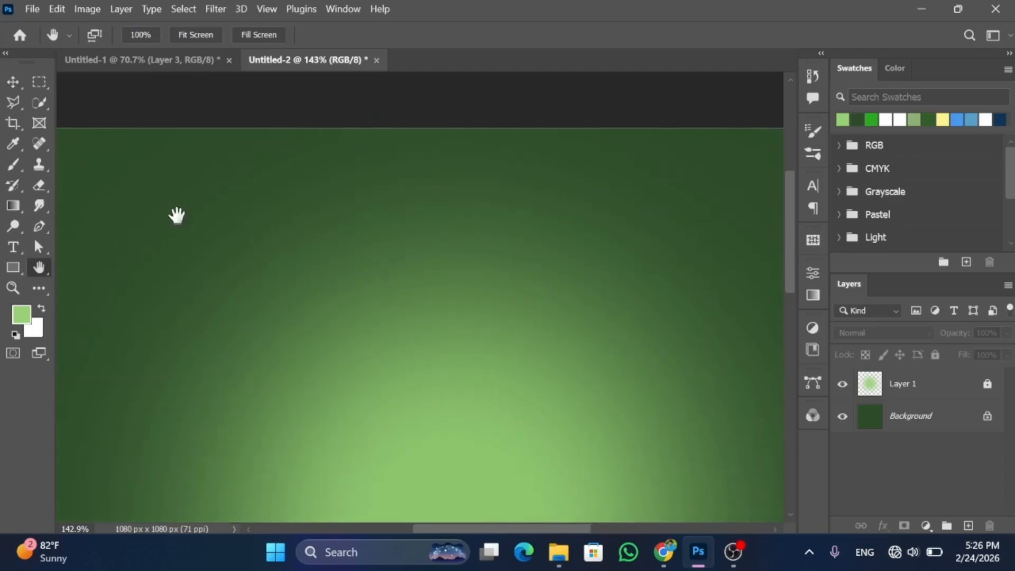
click(12, 80)
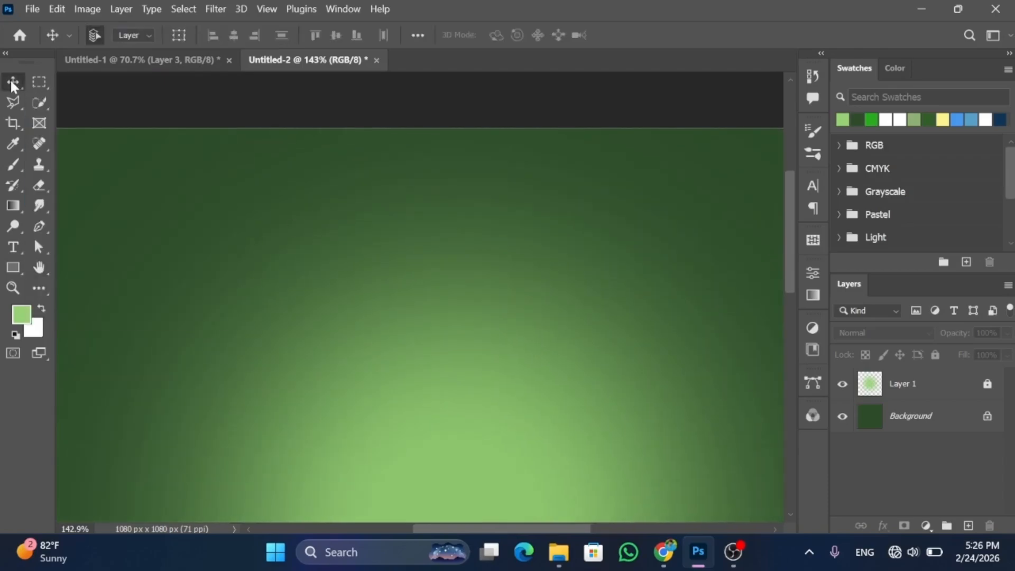
click(559, 552)
drag(263, 341, 328, 193)
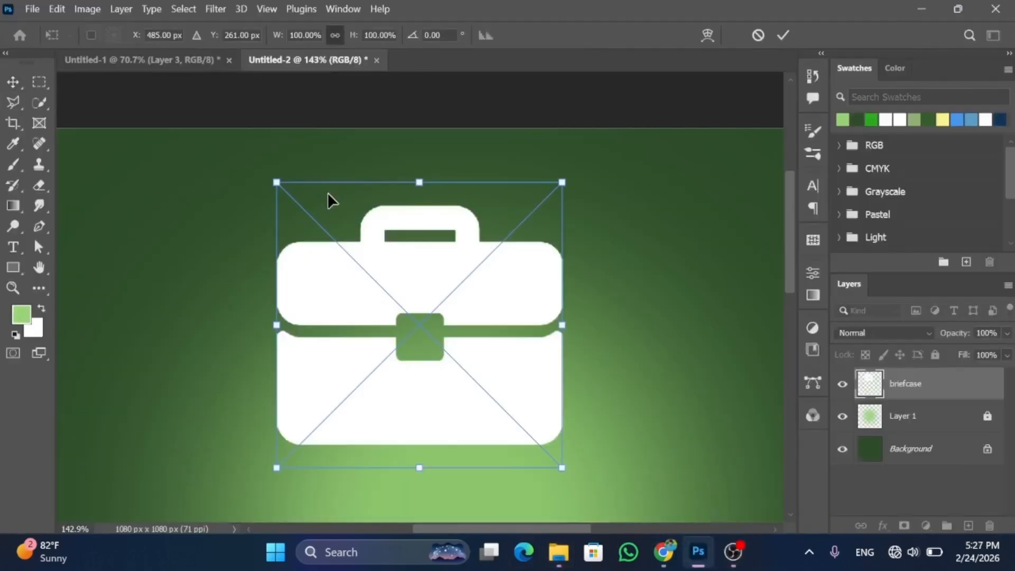
drag(564, 182, 466, 217)
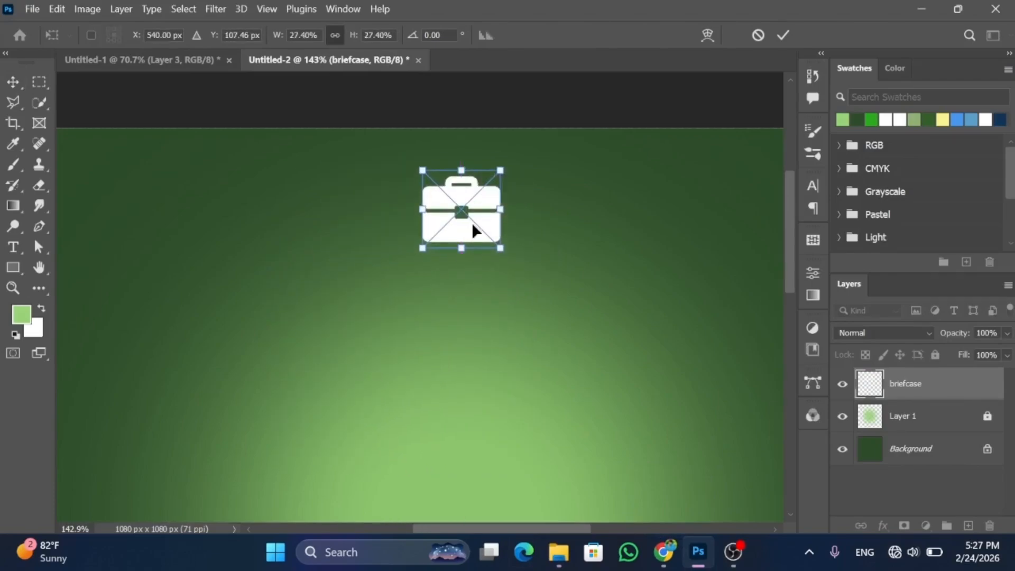
click(14, 81)
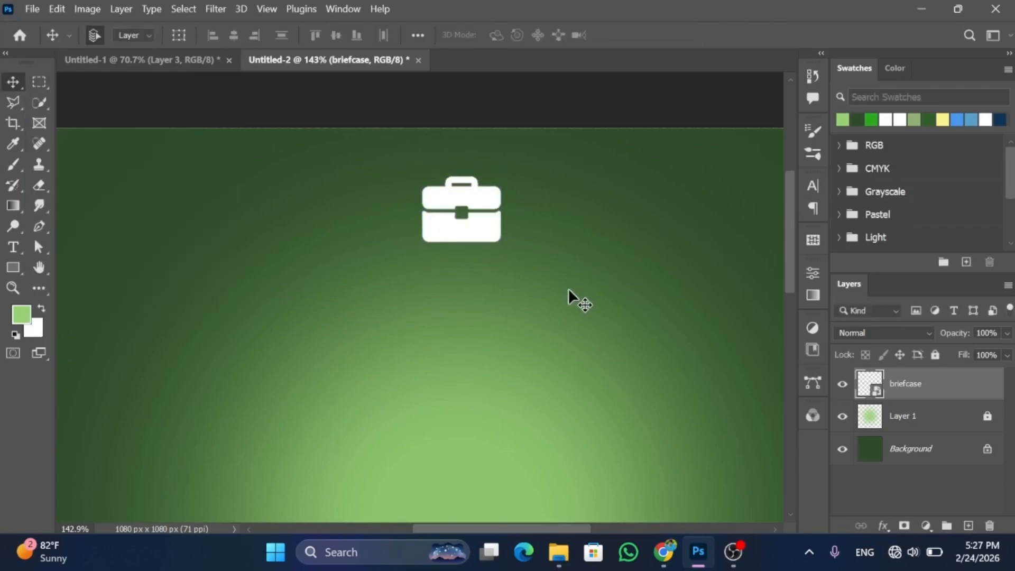
Step: Scale the briefcase icon down to 19% and position it slightly left of top centre, at about X 484 px, Y 81 px
key(space)
drag(565, 288, 476, 254)
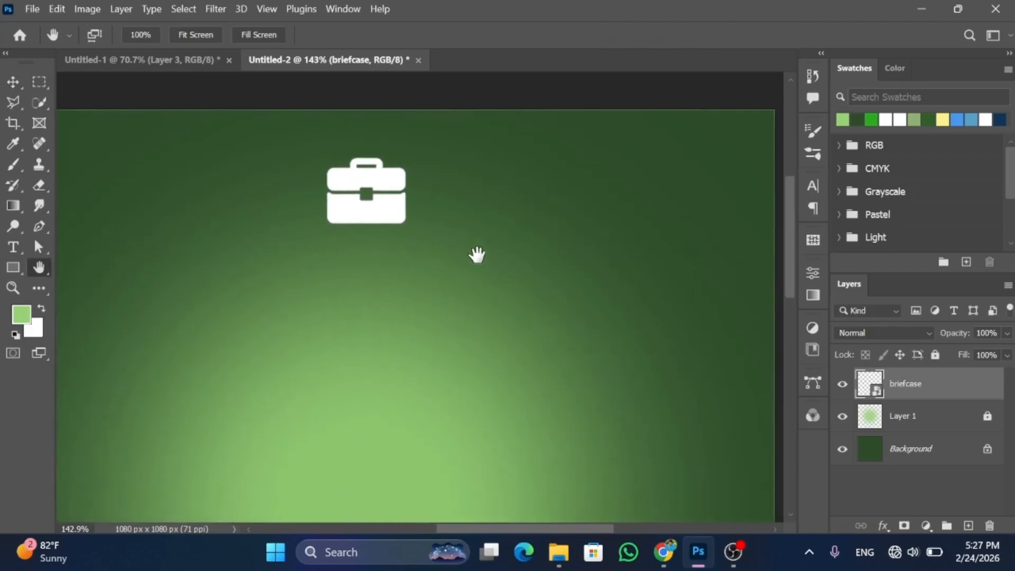
click(13, 83)
key(ctrl+t)
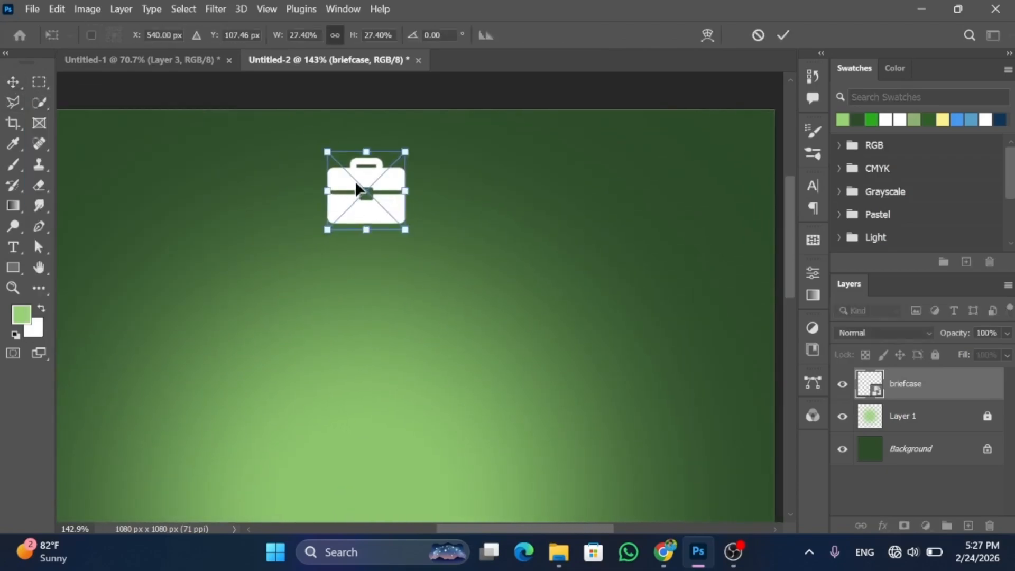
mouse_move(355, 181)
mouse_down()
mouse_move(341, 181)
mouse_move(356, 182)
mouse_up()
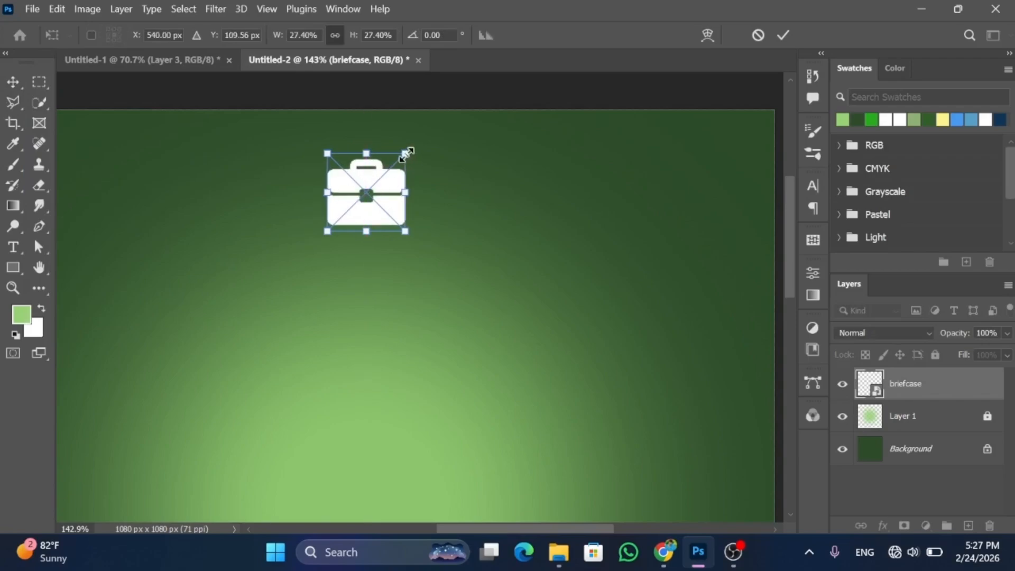
drag(408, 153, 331, 176)
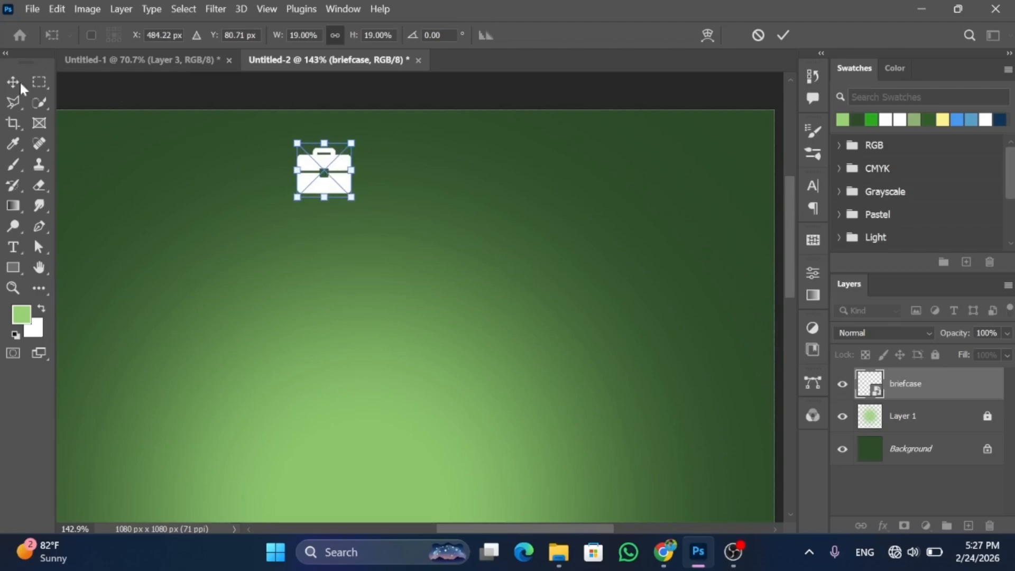
key(Return)
Step: Add the text "LOGO" beside the briefcase in white (ffffff), using Bebas Regular at 30 pt
click(13, 247)
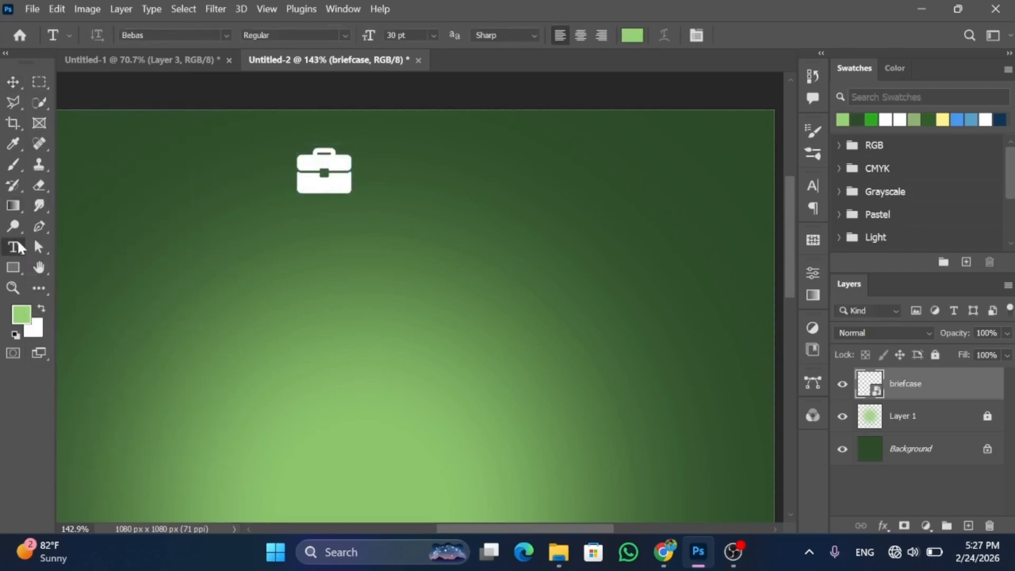
click(637, 42)
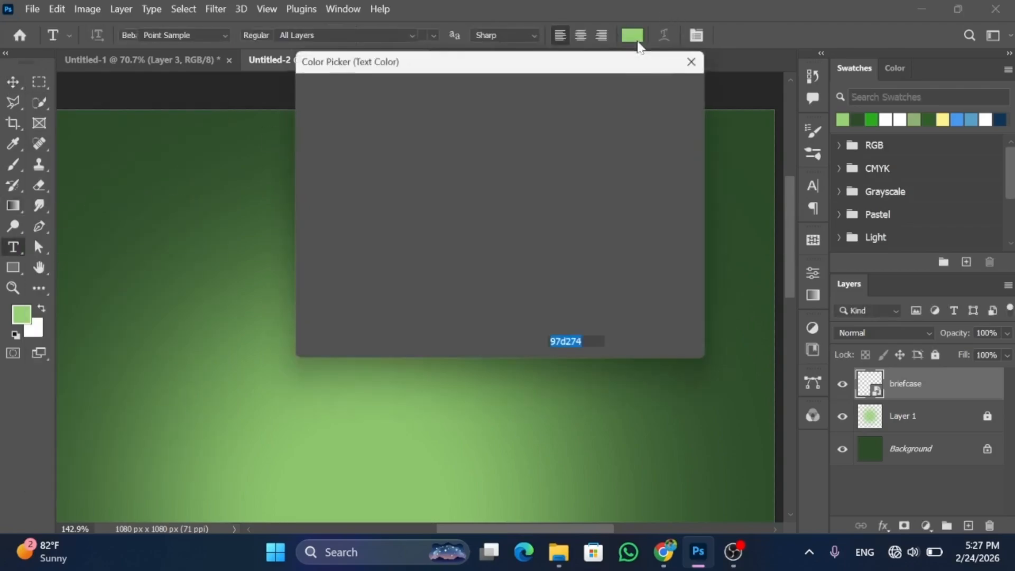
drag(453, 136, 298, 90)
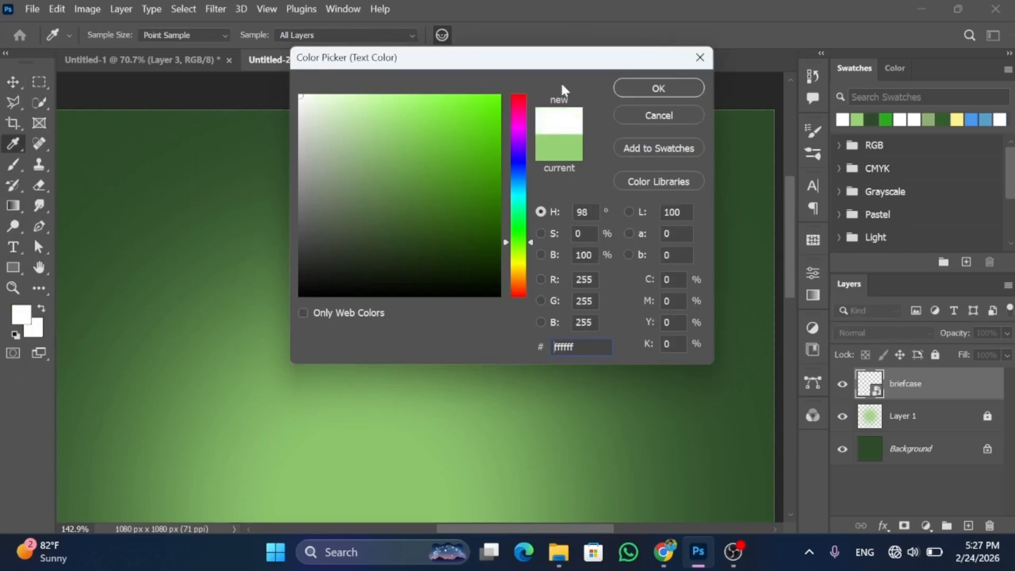
click(639, 89)
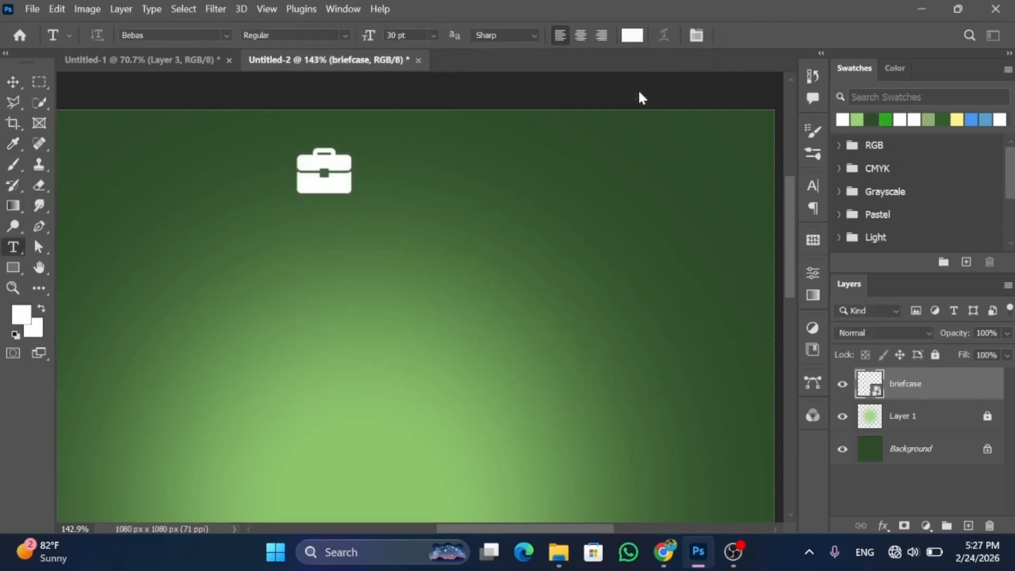
click(367, 163)
text(10)
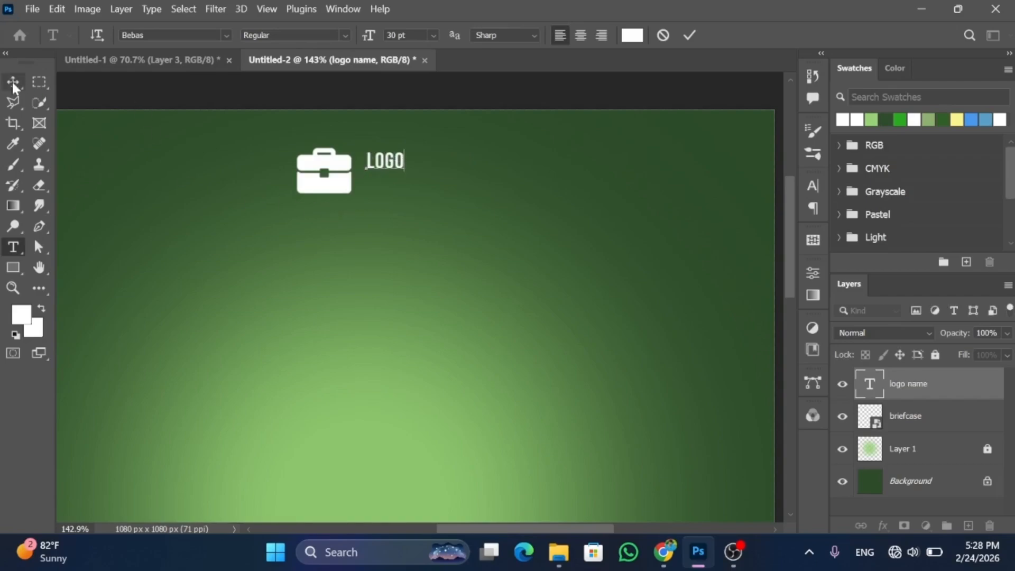
click(13, 83)
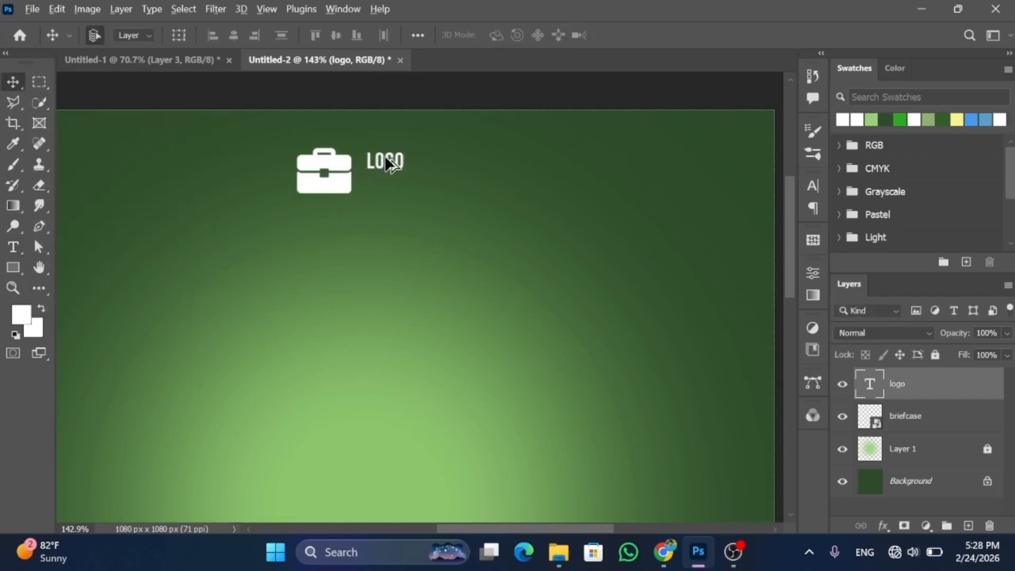
Step: Duplicate the LOGO text directly below the original and change the copy to "NAME"
drag(384, 161, 384, 181)
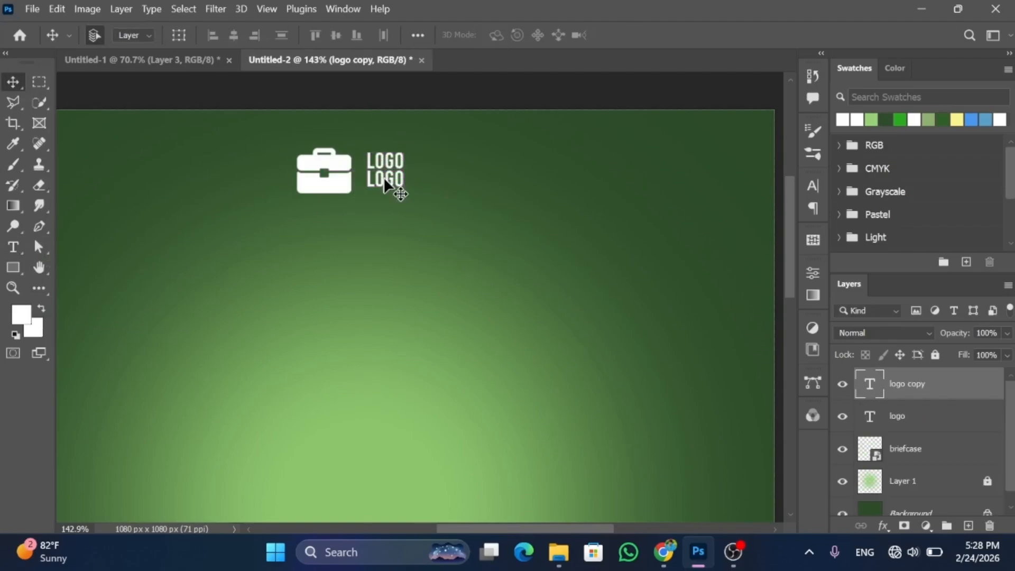
double_click(384, 178)
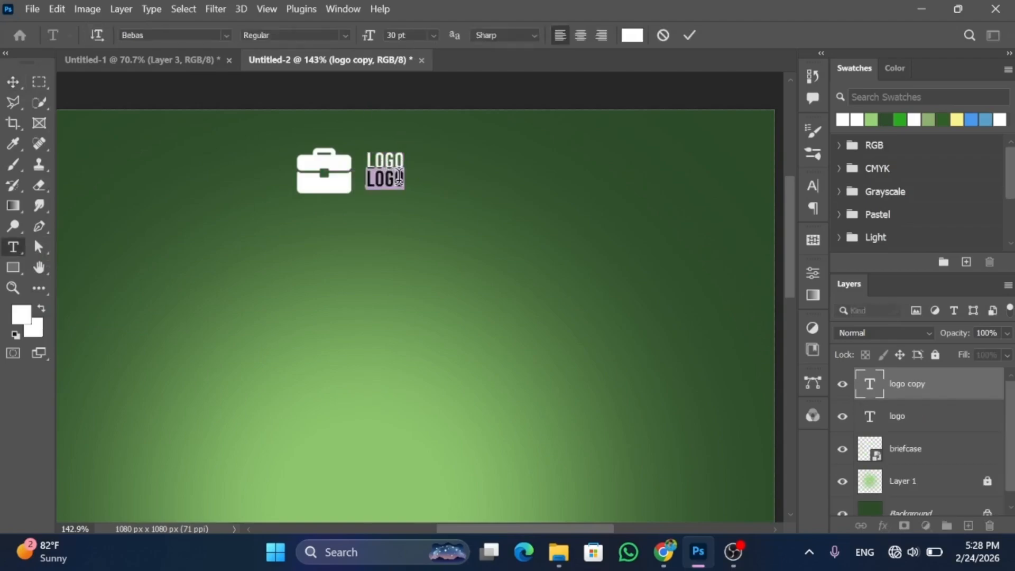
text(NAME)
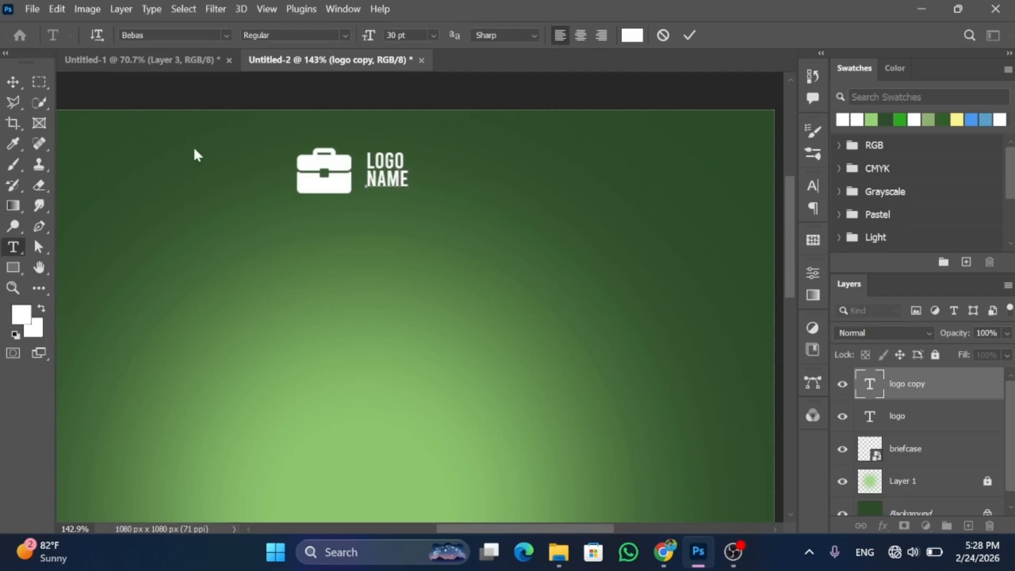
click(13, 82)
Step: Scale the NAME text down slightly to match the width of LOGO
key(ctrl+t)
drag(404, 189, 386, 154)
click(17, 85)
Step: Nudge the LOGO and NAME text layers down and left so they sit closer to the briefcase icon
key(Down)
key(Down)
key(Down)
key(Down)
key(Down)
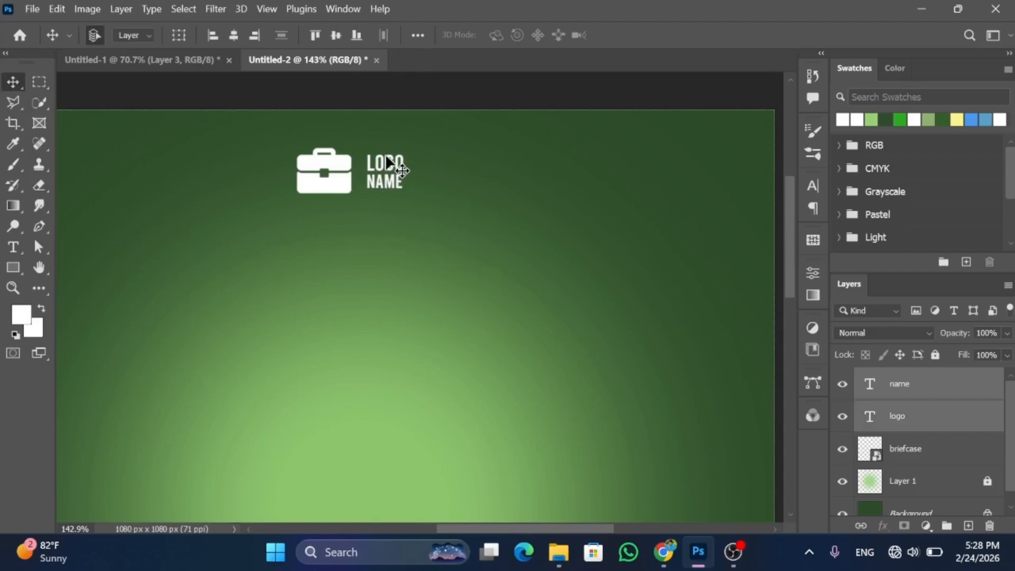
key(Left)
key(Left)
key(Left)
key(Left)
key(Down)
key(Down)
key(Left)
key(Left)
key(Left)
key(Left)
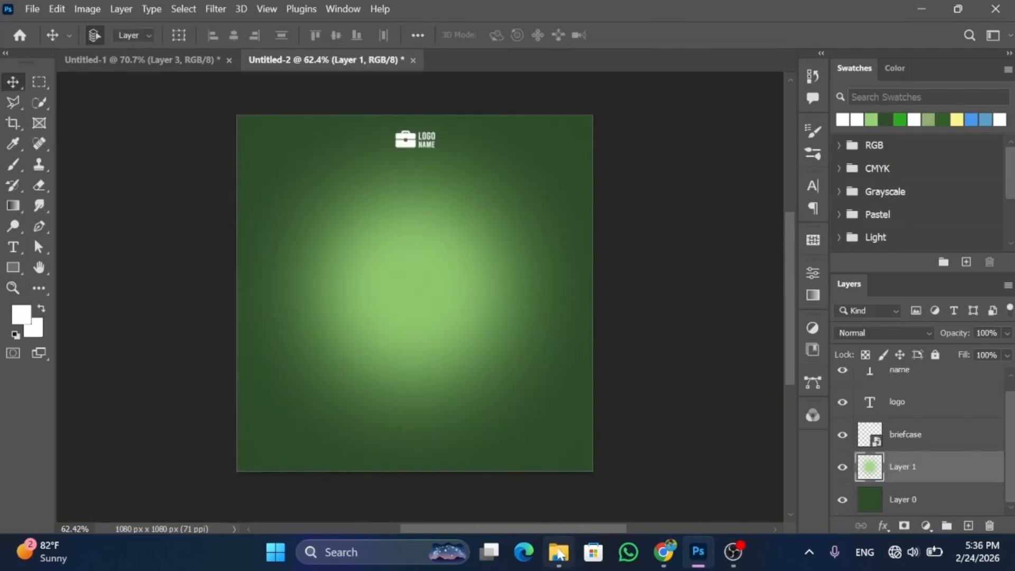
Step: Place the Banner-12 character image from the Downloads folder at the canvas centre and move its layer above all others
click(558, 553)
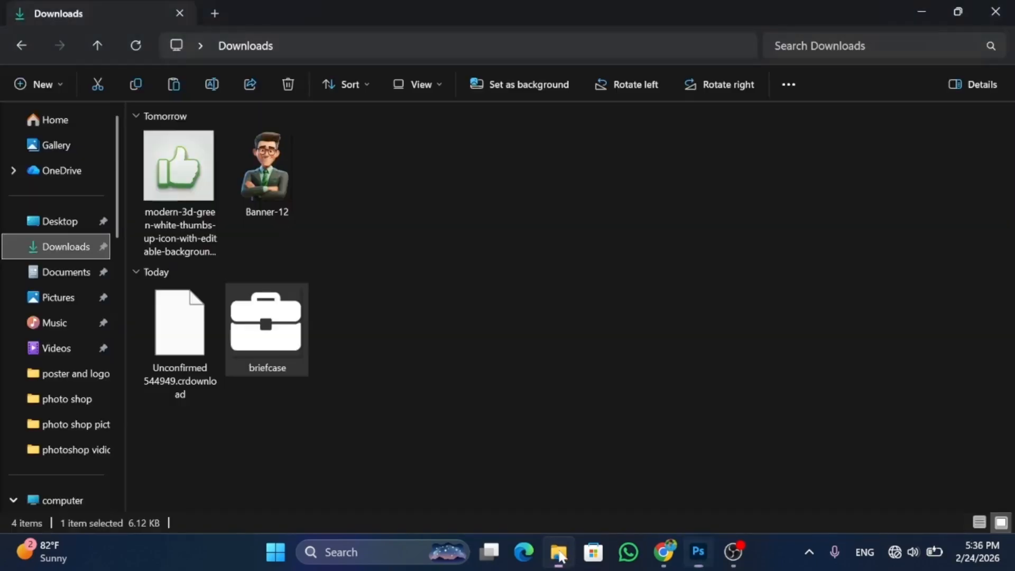
drag(289, 176, 418, 272)
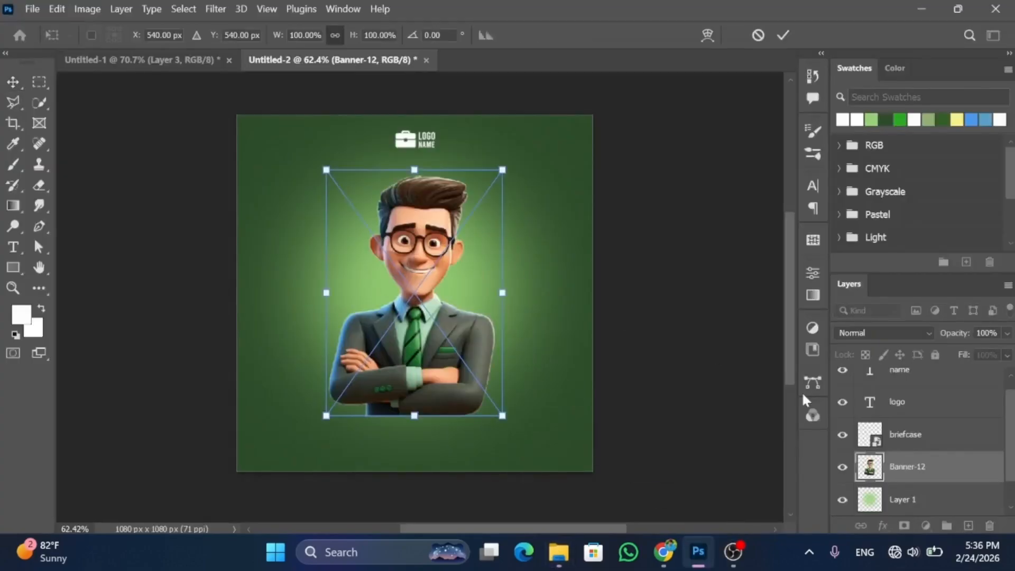
drag(918, 468, 941, 385)
scroll(978, 407, up, 1)
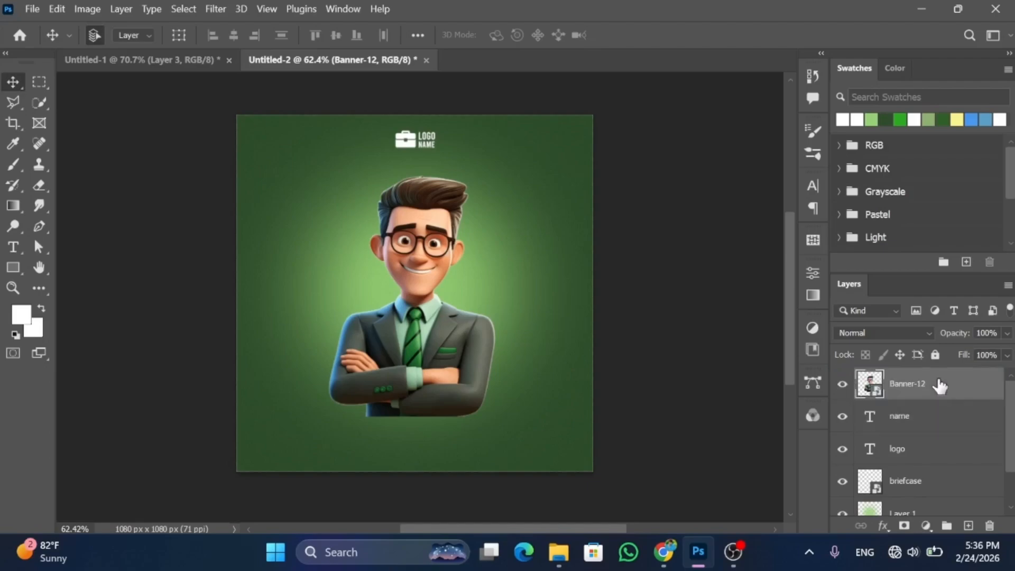
Step: Move the businessman character horizontally to the right half of the canvas, at about X 749 px
key(ctrl+t)
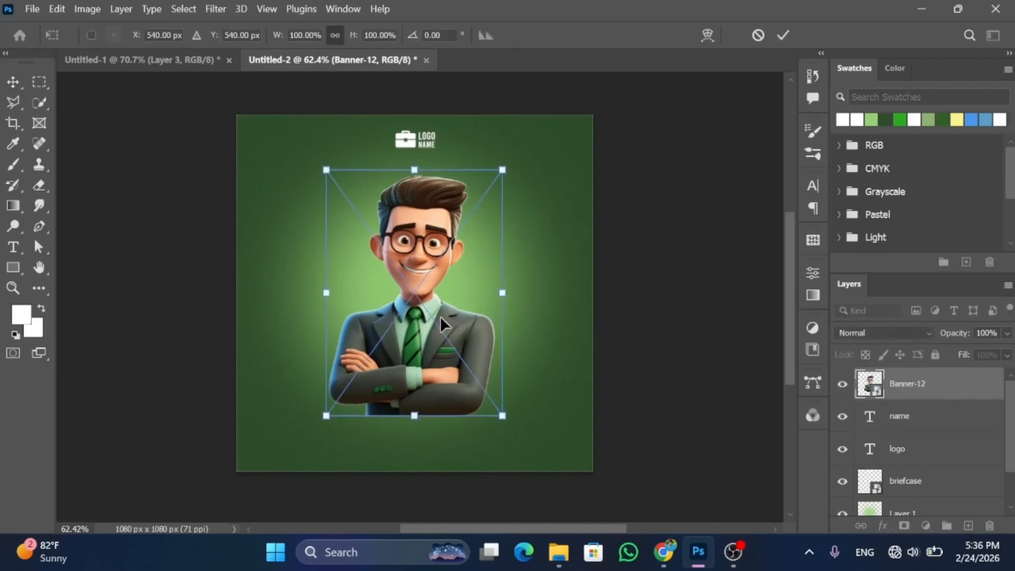
drag(440, 316, 497, 295)
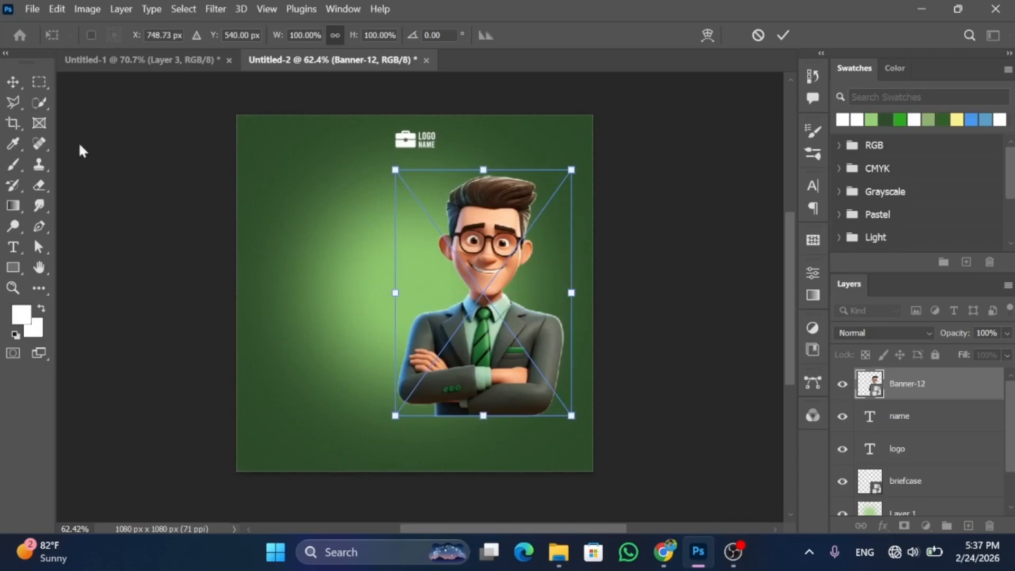
click(12, 81)
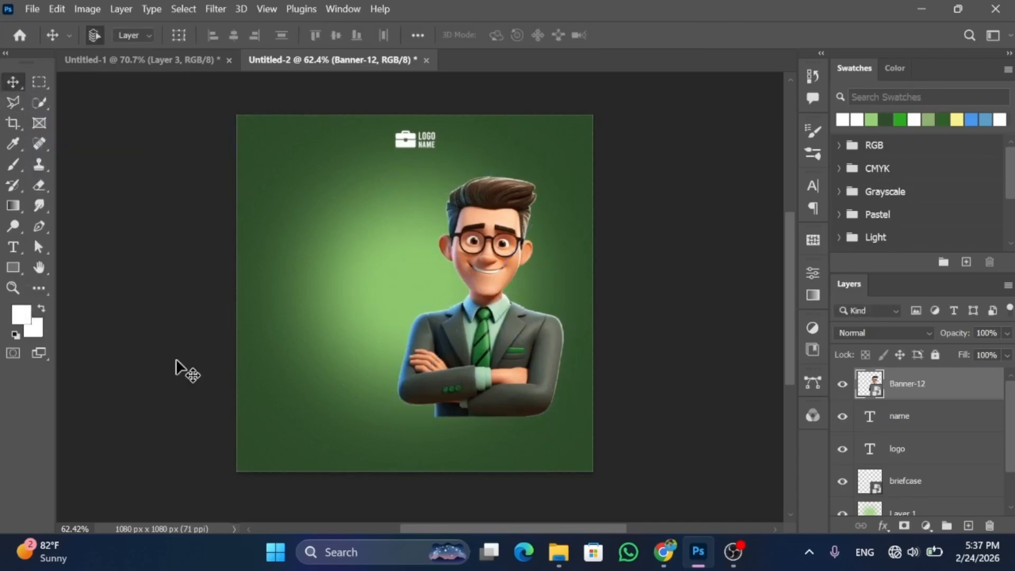
Step: Draw a white, strokeless rectangle about 1116 x 242 px across the full width of the canvas's bottom edge
click(12, 267)
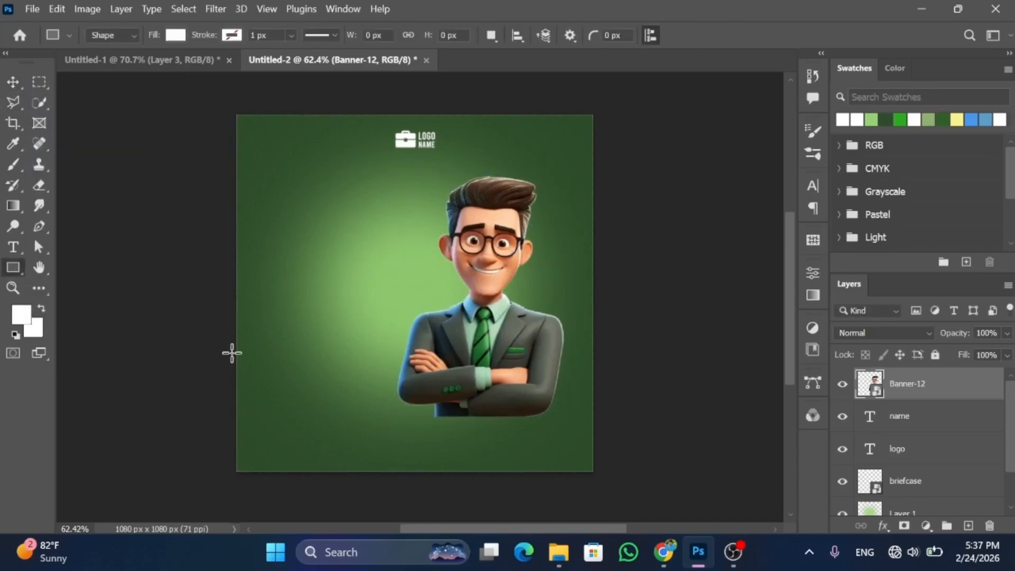
drag(236, 400, 604, 479)
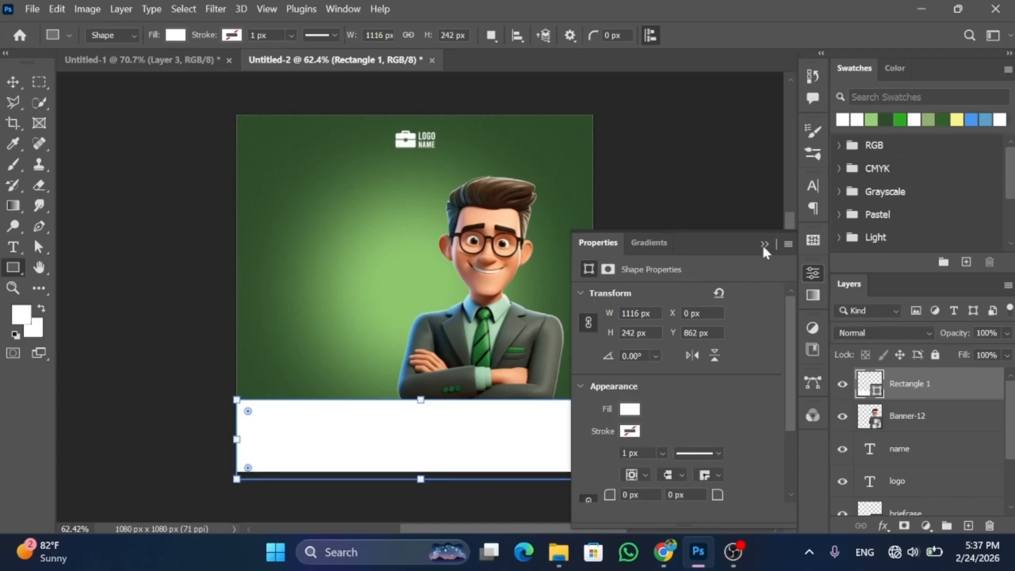
click(766, 243)
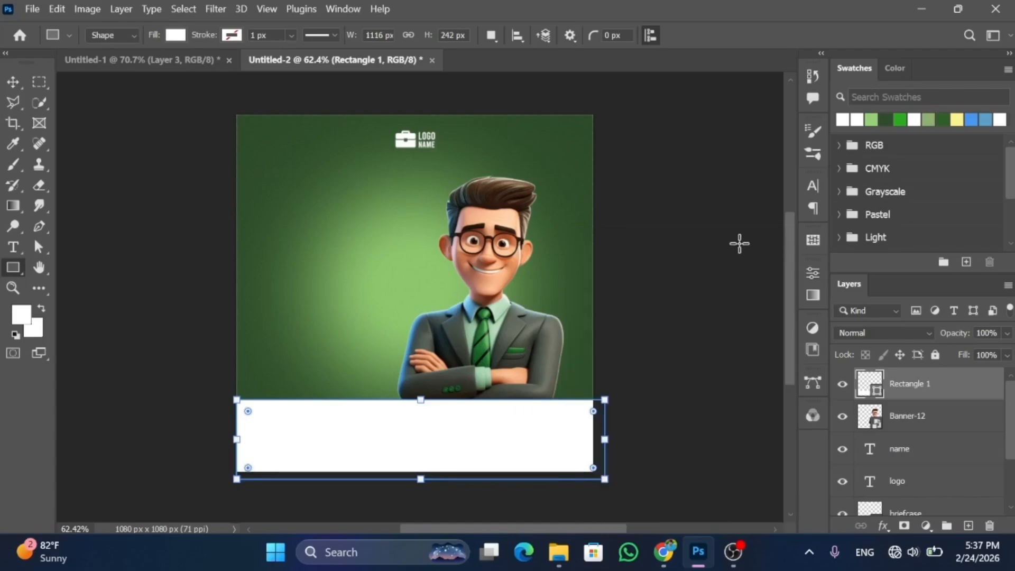
click(16, 84)
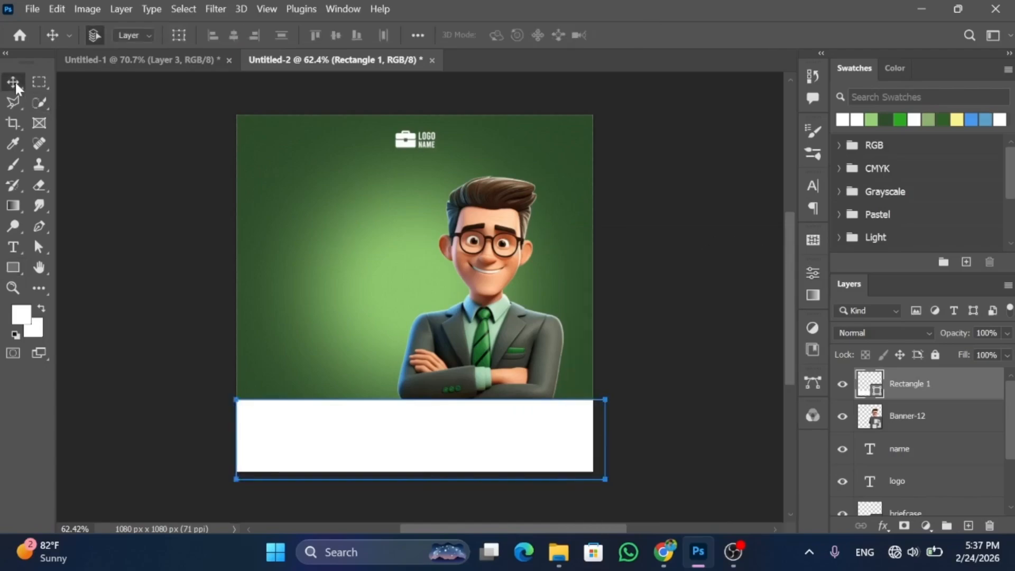
click(188, 246)
Step: Raise the Banner-12 character slightly and scale it up proportionally to about 109%, keeping its lower edge behind the white rectangle
click(521, 357)
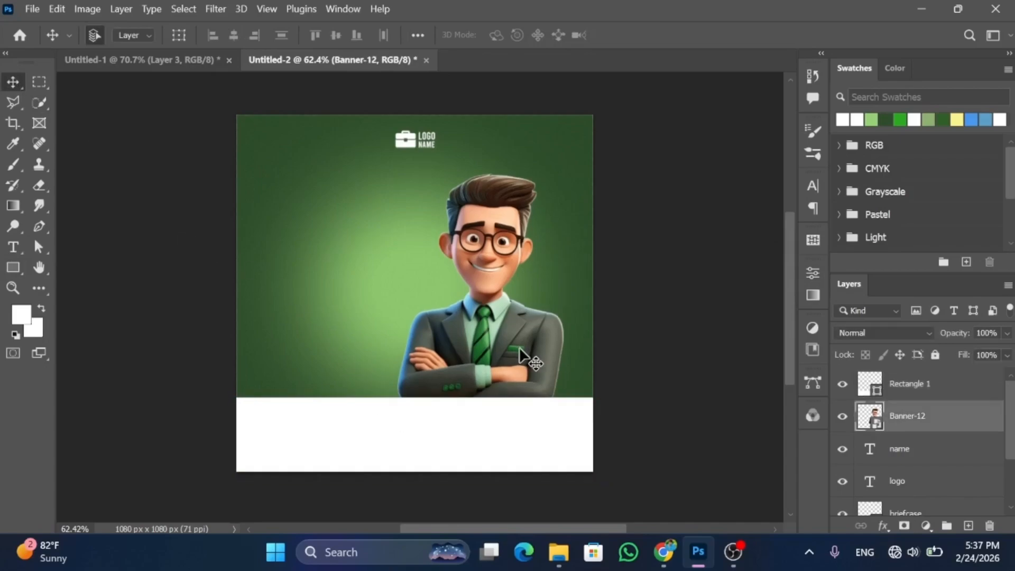
key(ctrl+t)
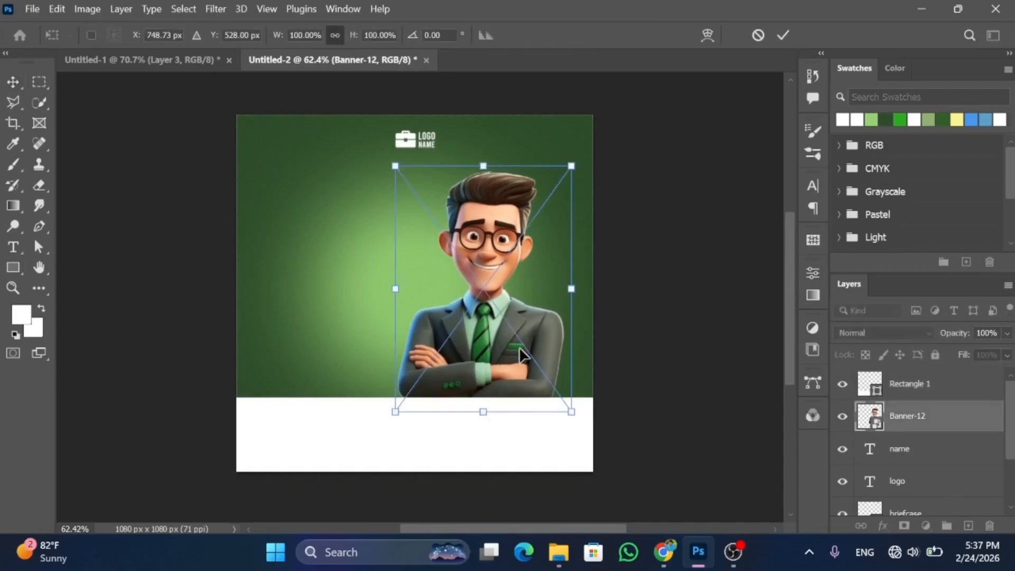
drag(572, 166, 586, 145)
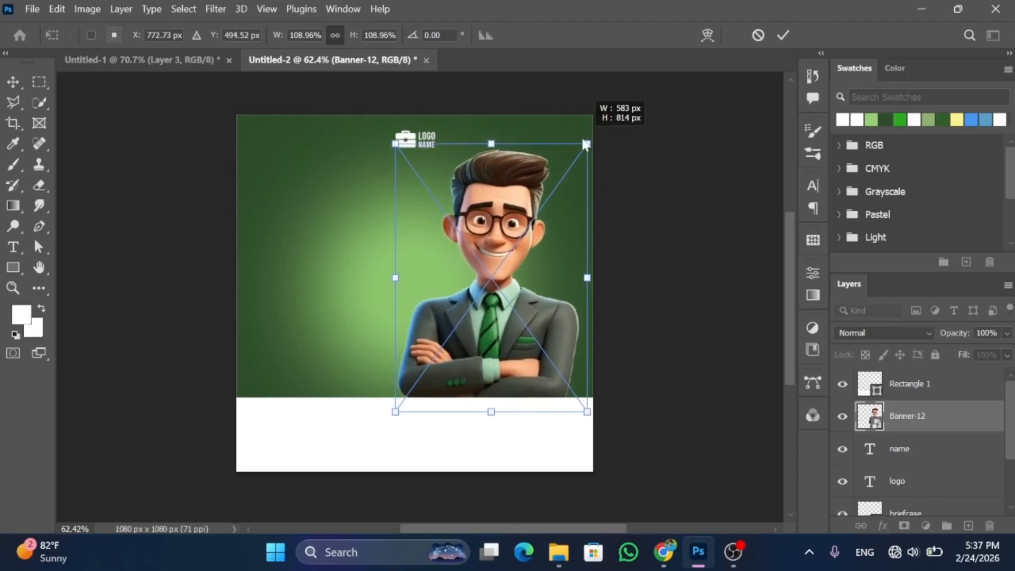
Step: Select the character's left-hand jacket sleeve, copy it to its own layer and move that layer above Rectangle 1
click(39, 102)
click(460, 389)
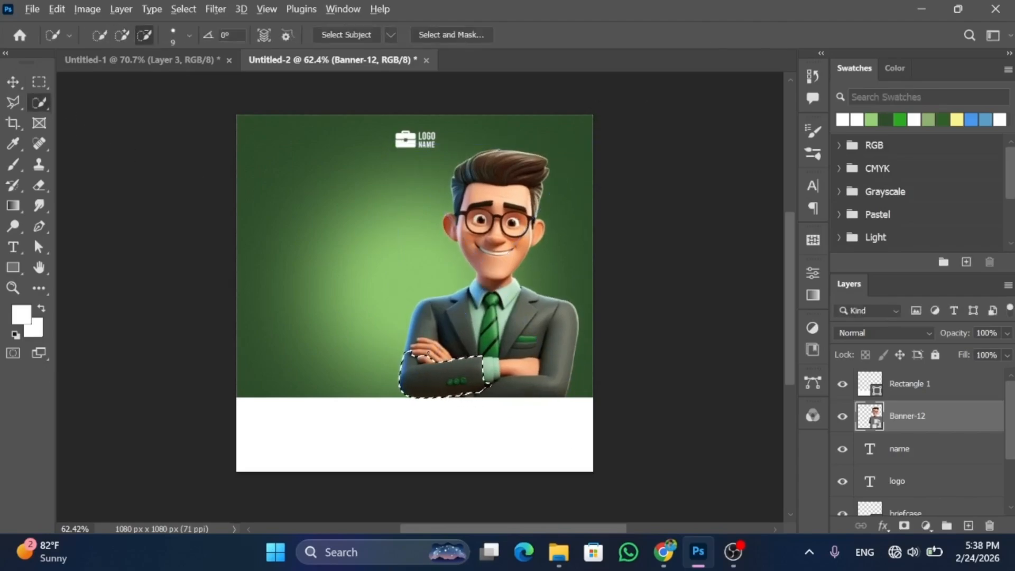
alt+click(411, 359)
key(ctrl+j)
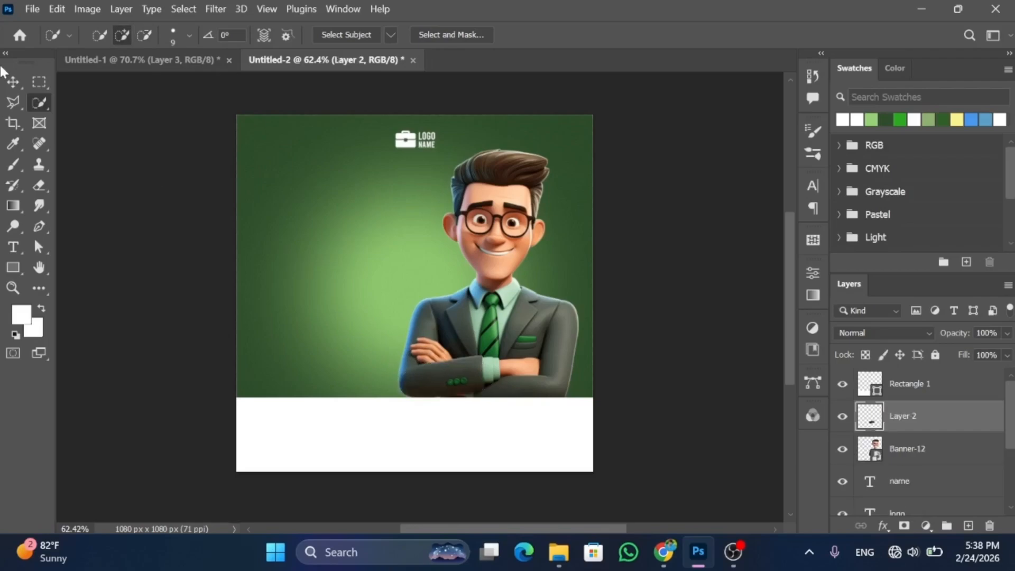
key(v)
drag(906, 421, 929, 388)
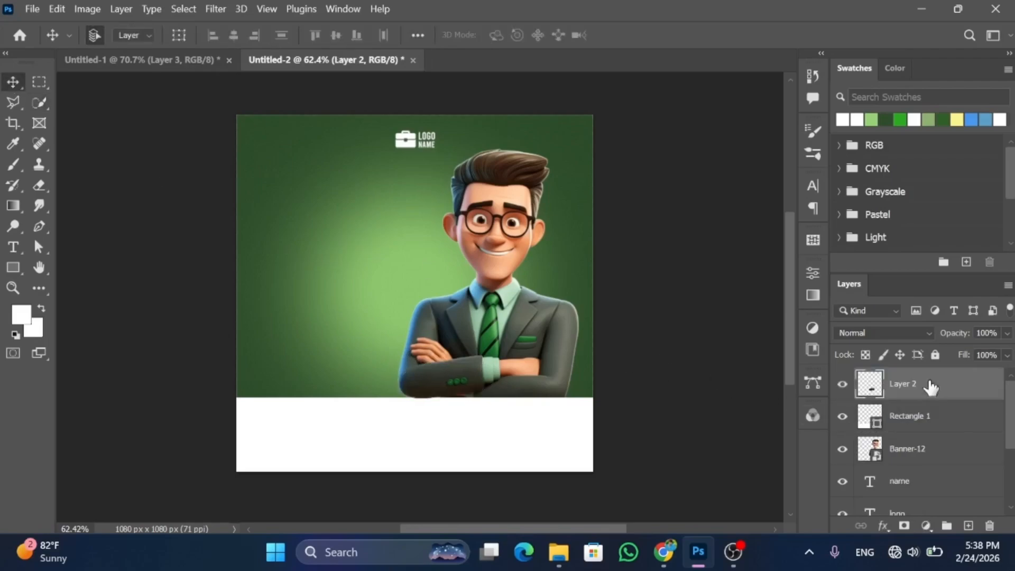
click(747, 360)
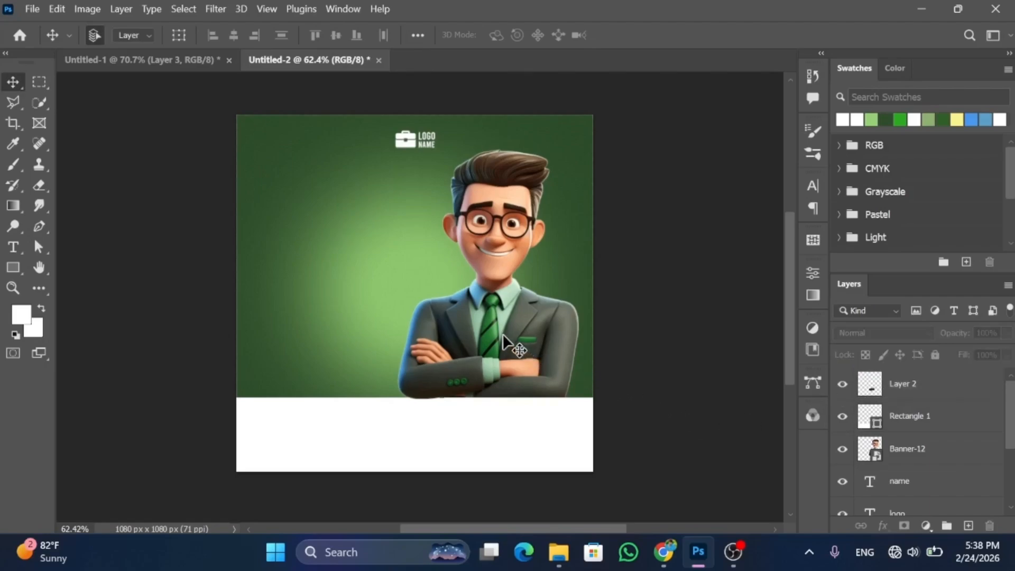
Step: Add the white text "DEA" in Anton Regular, 30 pt, beside the character's chin above his right-hand shoulder
click(10, 291)
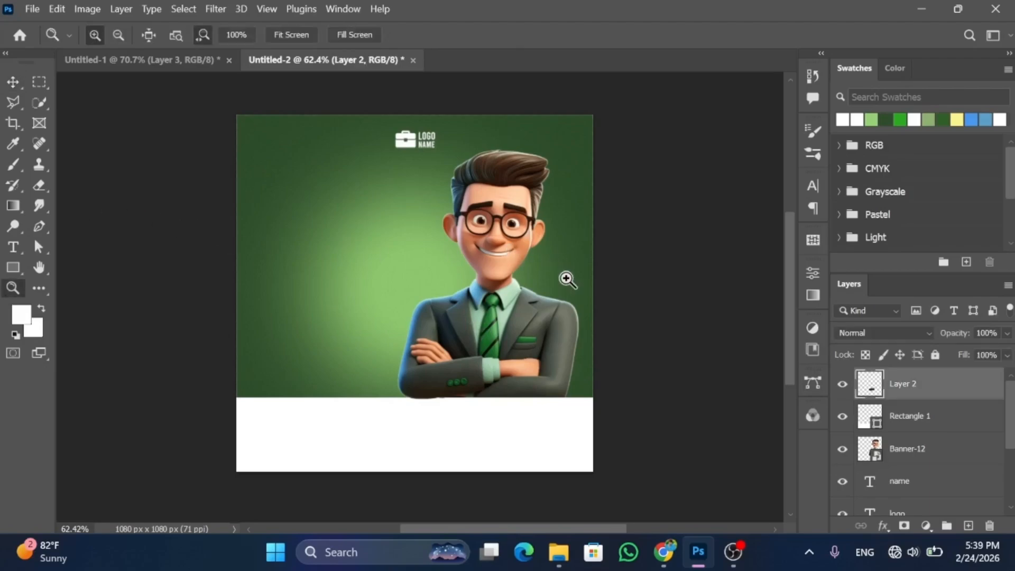
drag(566, 280, 607, 315)
click(11, 82)
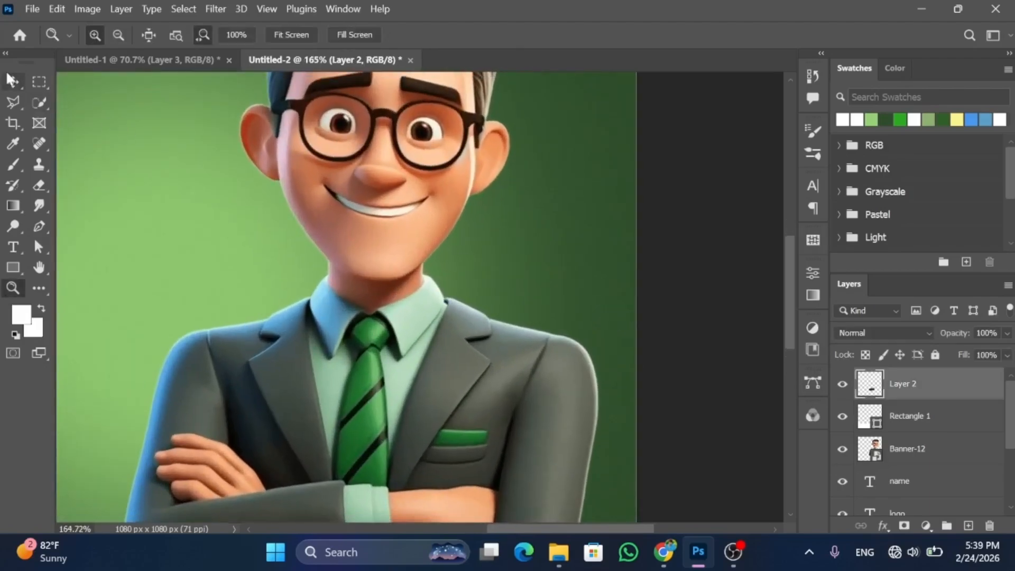
key(h)
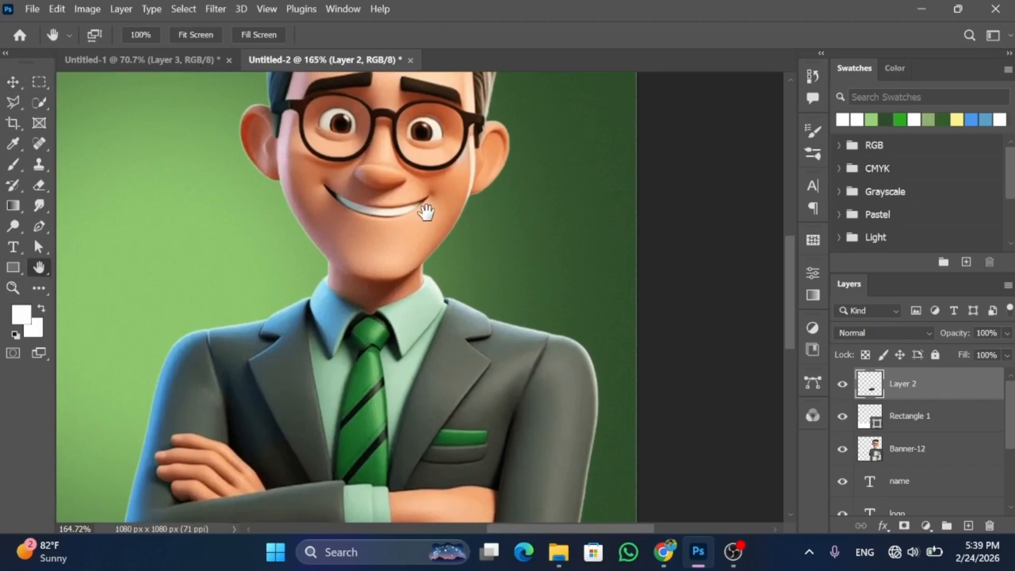
drag(424, 210, 442, 267)
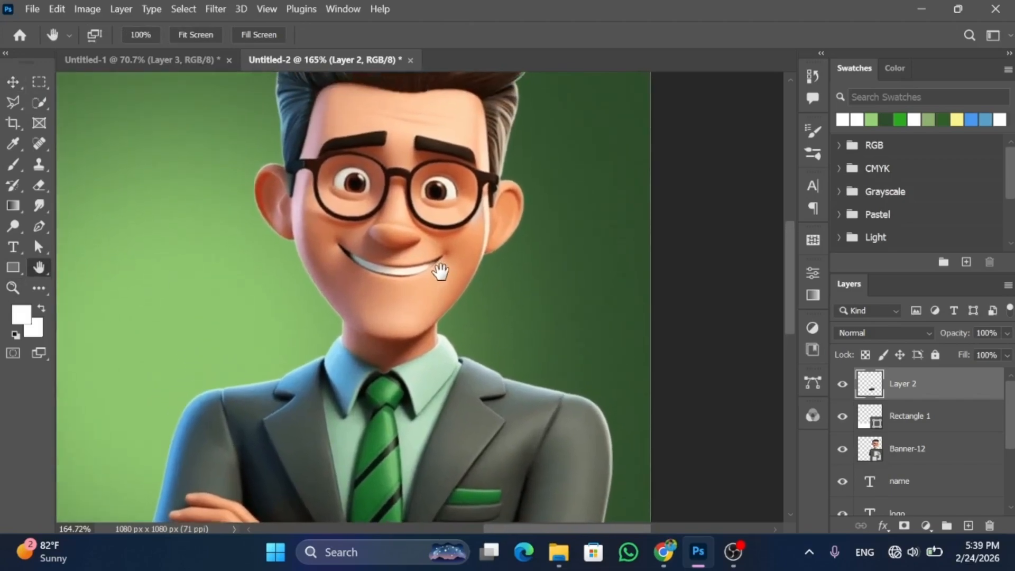
click(13, 247)
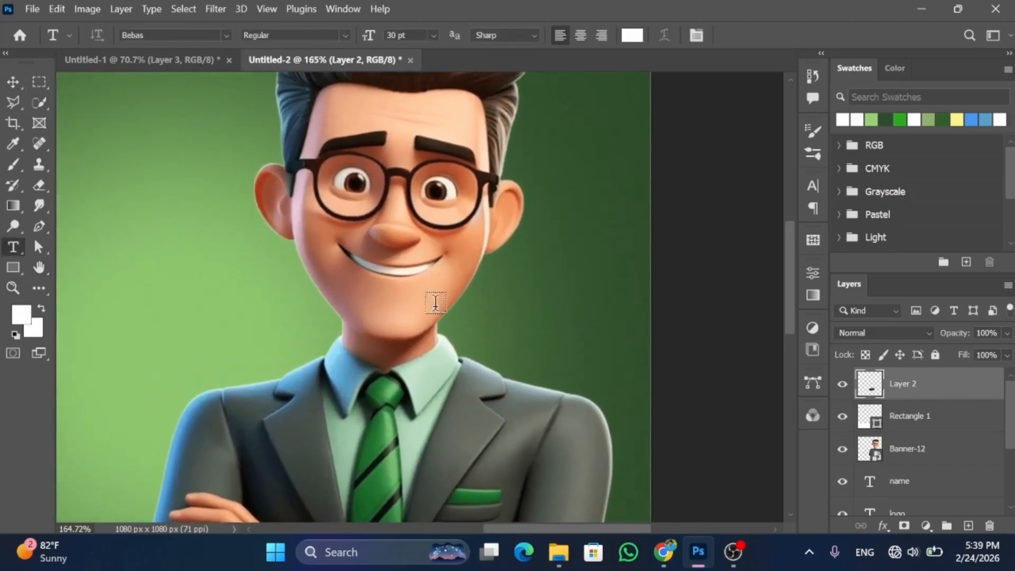
click(503, 318)
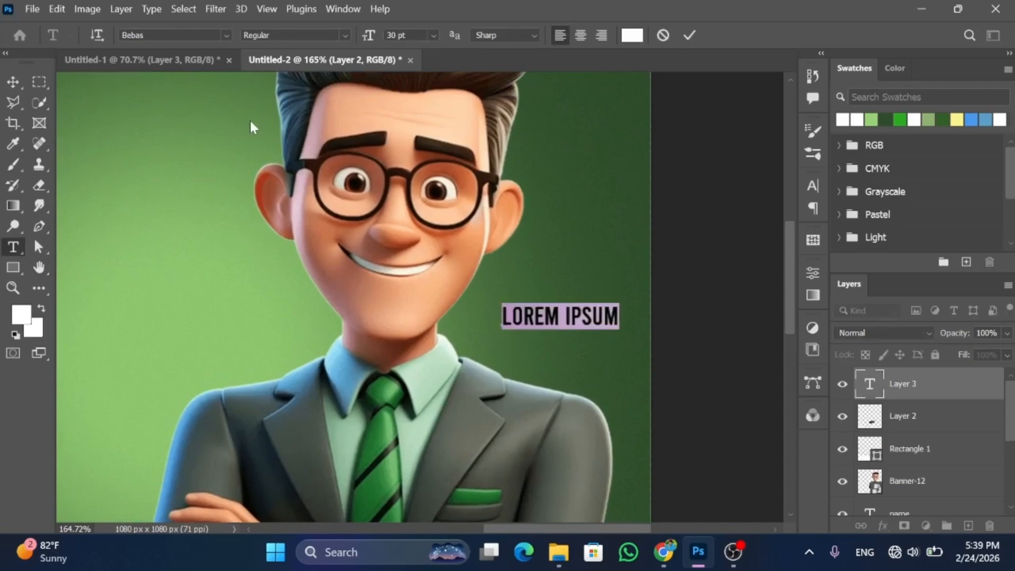
click(226, 35)
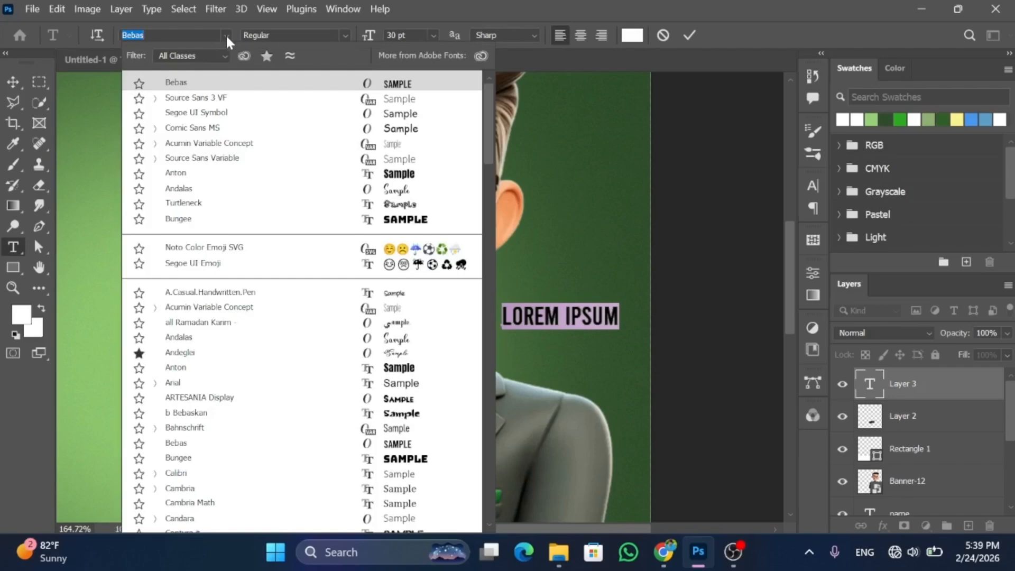
click(352, 174)
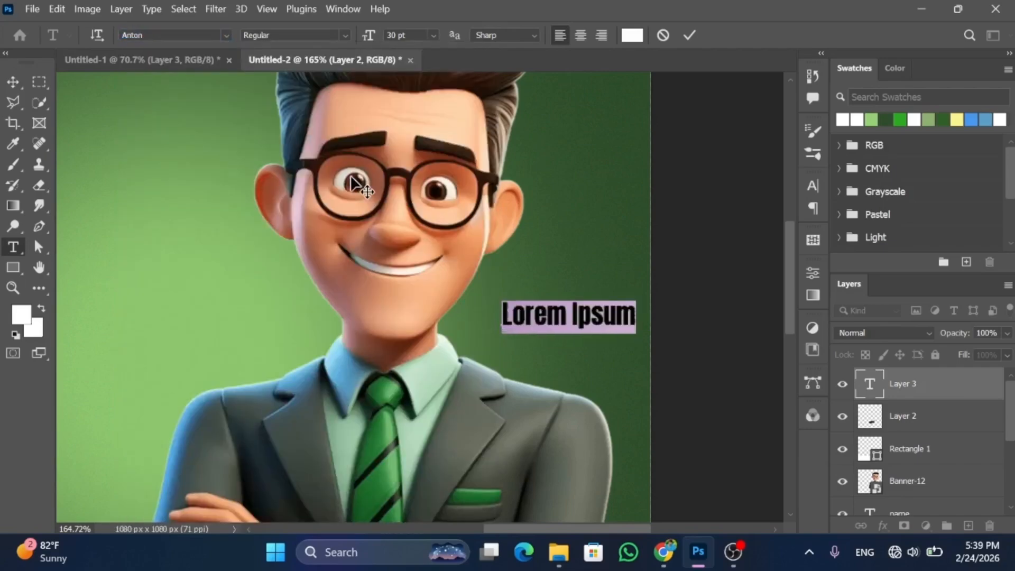
text(DEA)
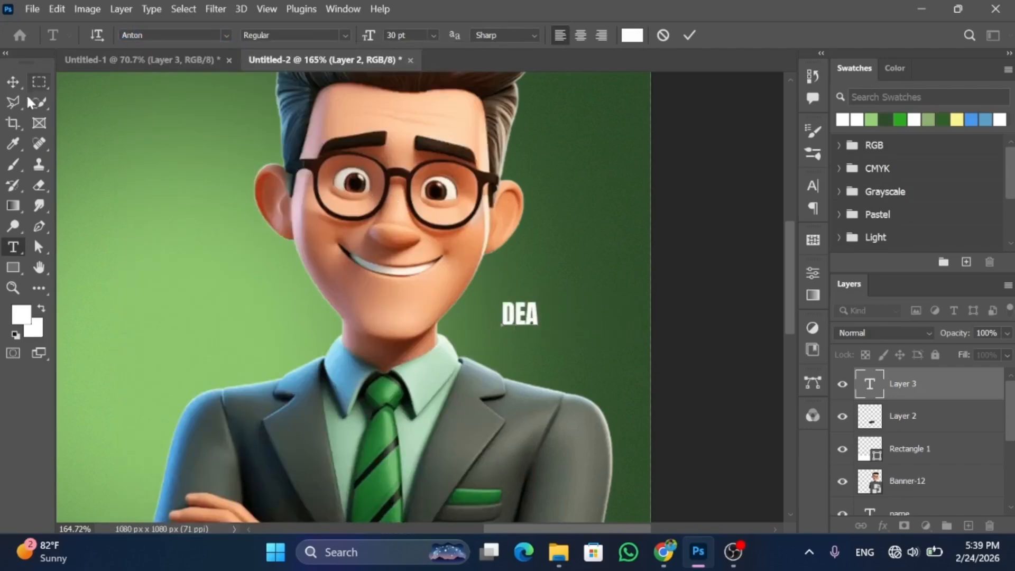
click(13, 81)
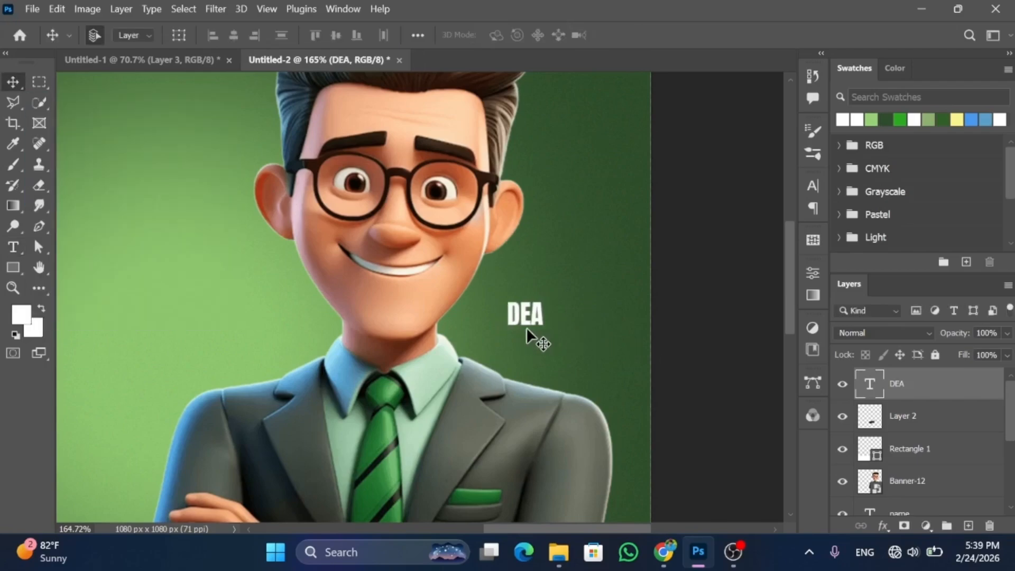
Step: Duplicate the DEA text to its left and change the copy to "I"
drag(512, 315, 473, 316)
double_click(473, 315)
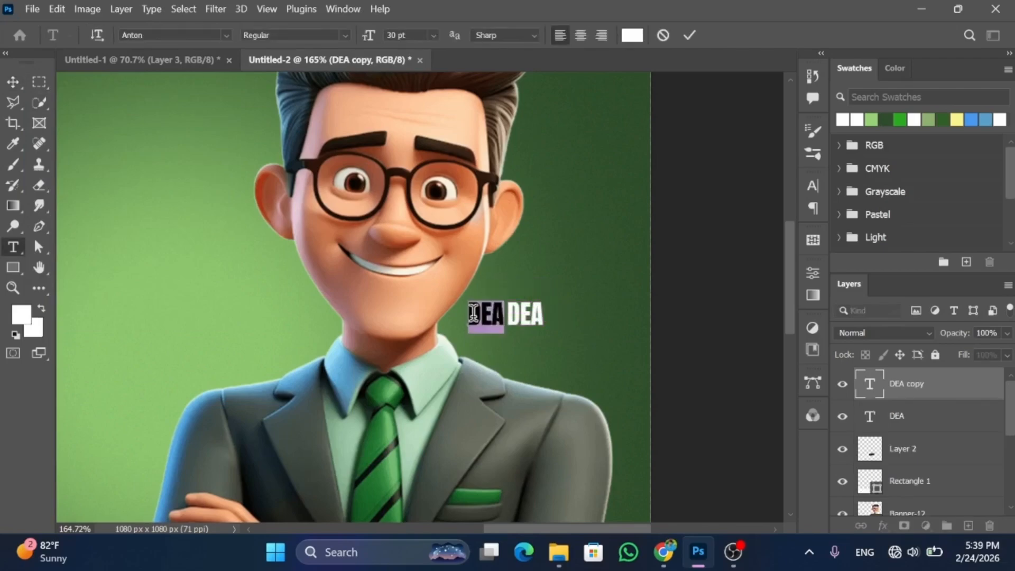
text(I)
click(13, 84)
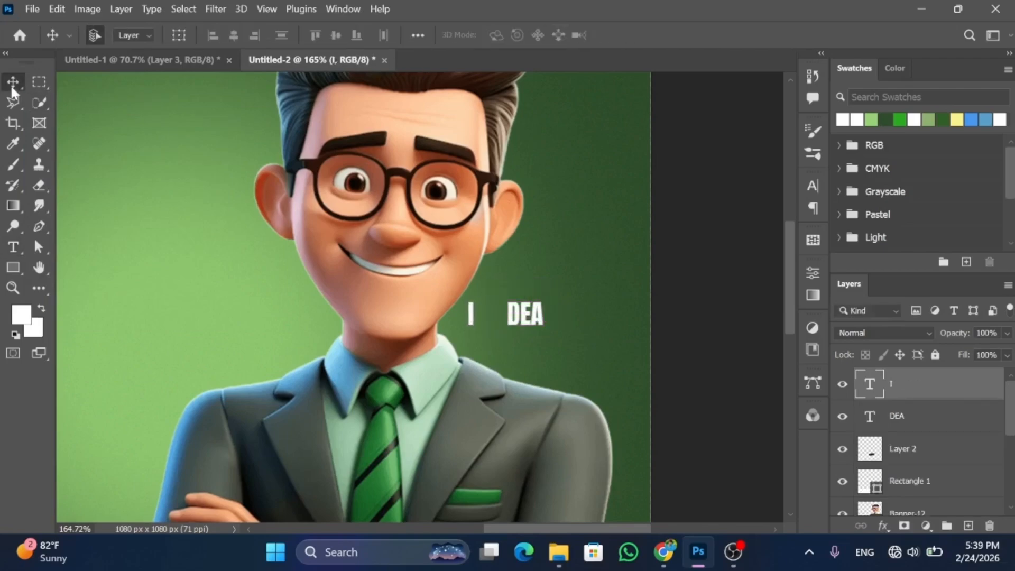
Step: Nudge the letter I right until it sits directly in front of DEA
key(Right)
key(Right)
key(Right)
key(Right)
key(Right)
key(Right)
key(Right)
key(Right)
key(Right)
key(Right)
key(Right)
key(Right)
key(Right)
key(Right)
key(Right)
key(Right)
key(Right)
key(Right)
key(Right)
key(Right)
Step: Scale the letter I to about 104% width and 121% height so it rises above DEA
key(ctrl+t)
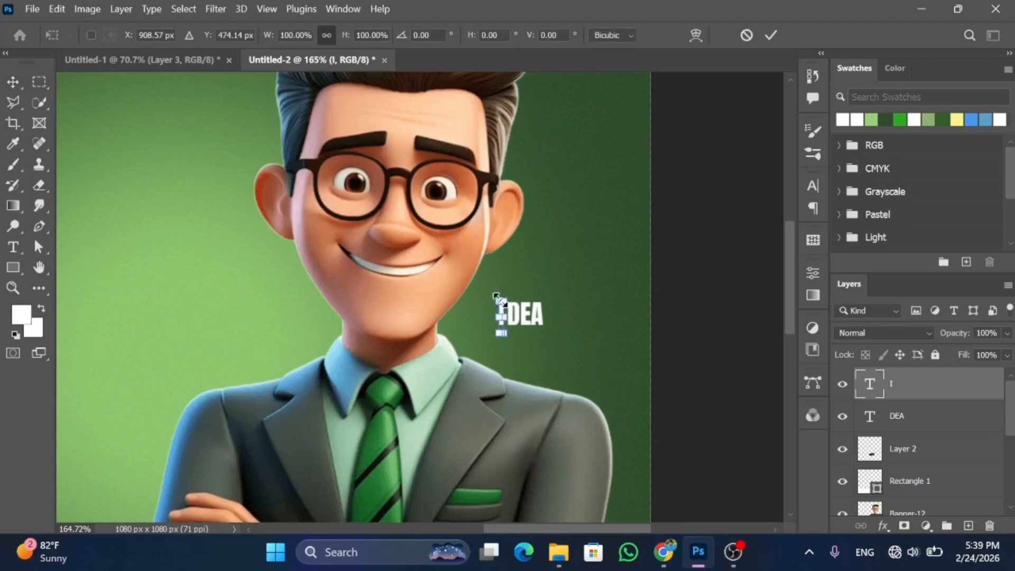
drag(495, 294, 502, 283)
key(ctrl+z)
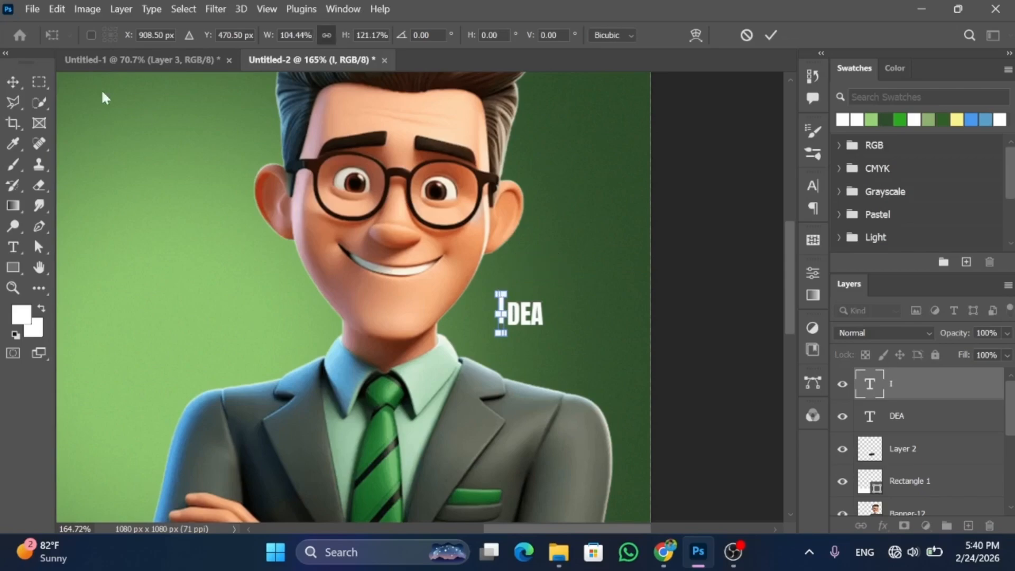
click(19, 82)
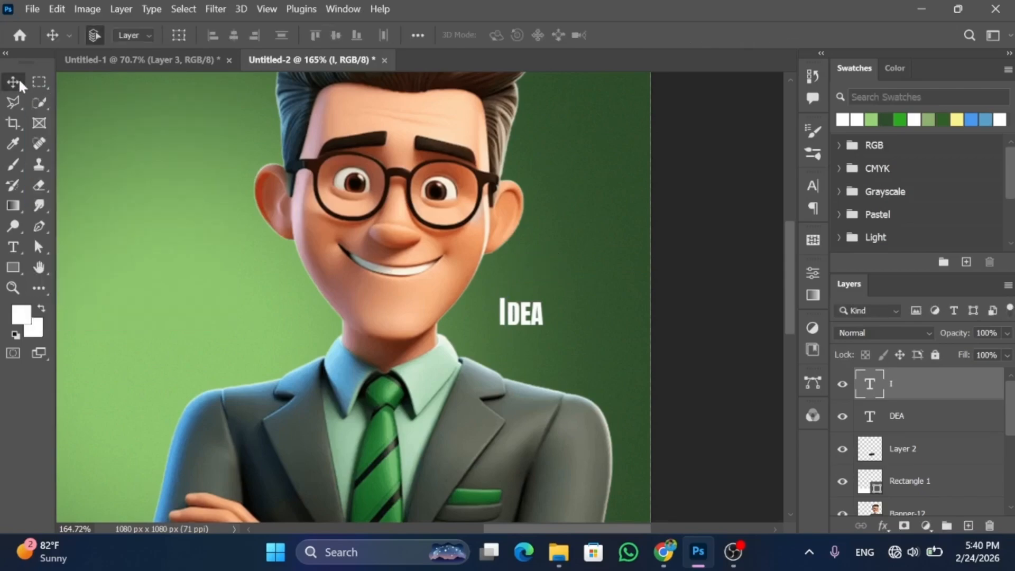
Step: Increase the letter tracking of the DEA text slightly
click(518, 323)
click(807, 191)
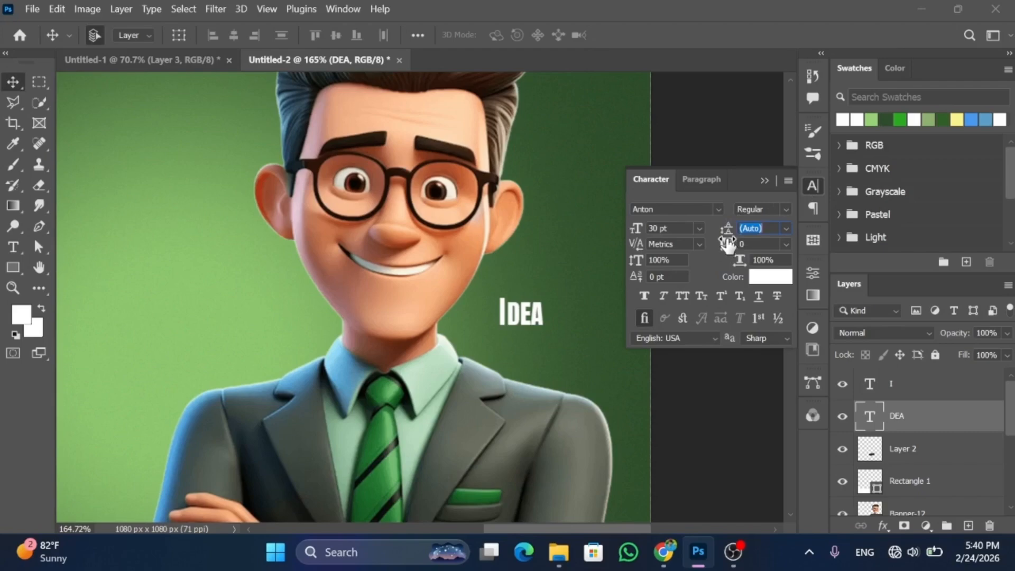
drag(727, 245, 729, 248)
click(766, 180)
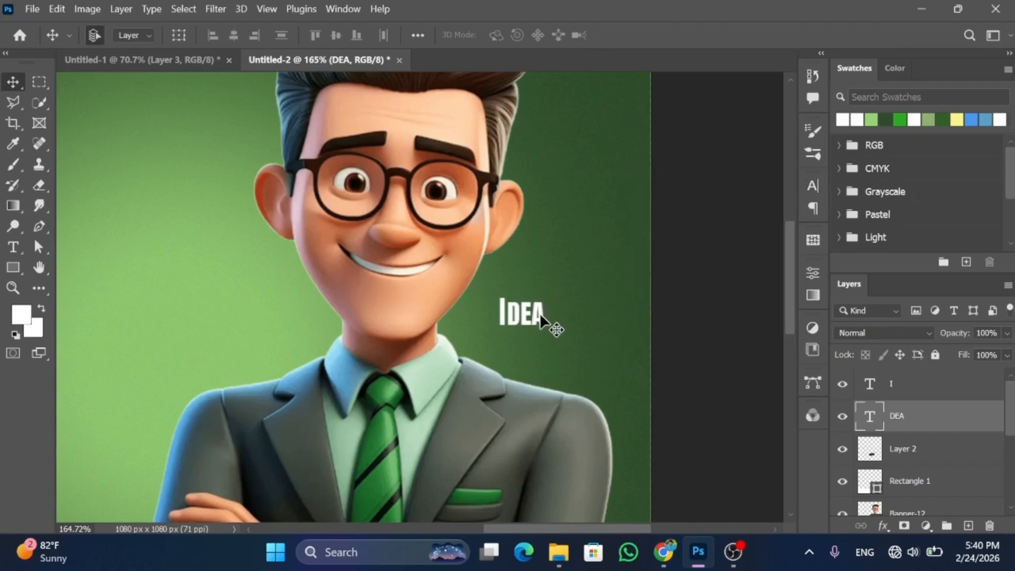
Step: Select the I and DEA text layers together and enlarge them to about 161%
shift+click(899, 385)
key(ctrl+t)
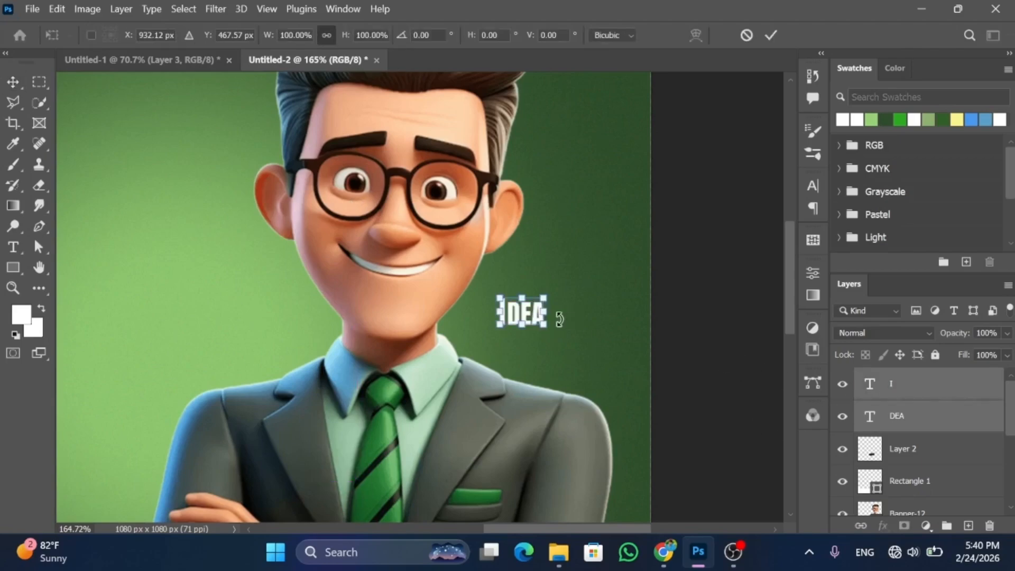
drag(546, 326, 571, 344)
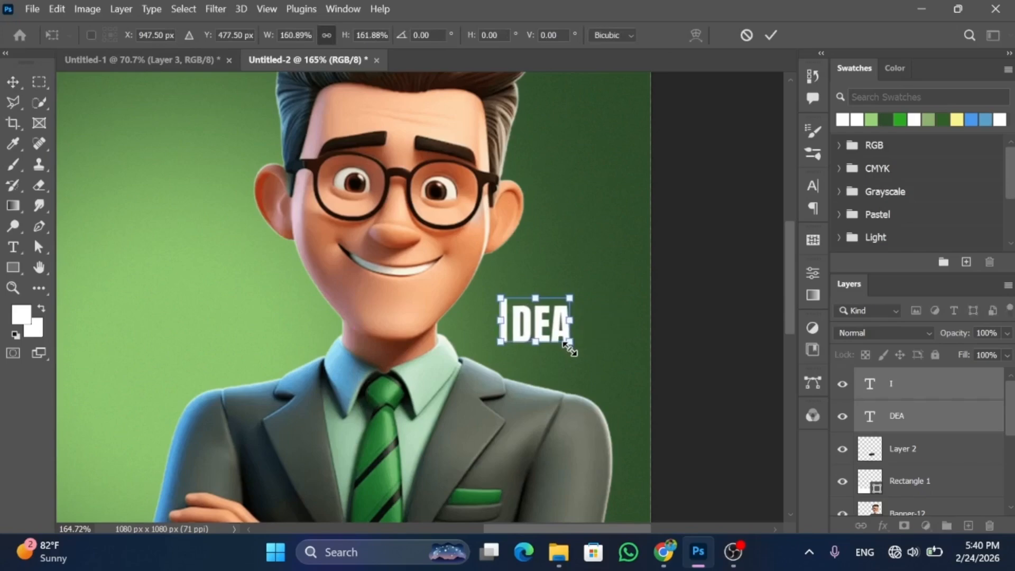
click(13, 81)
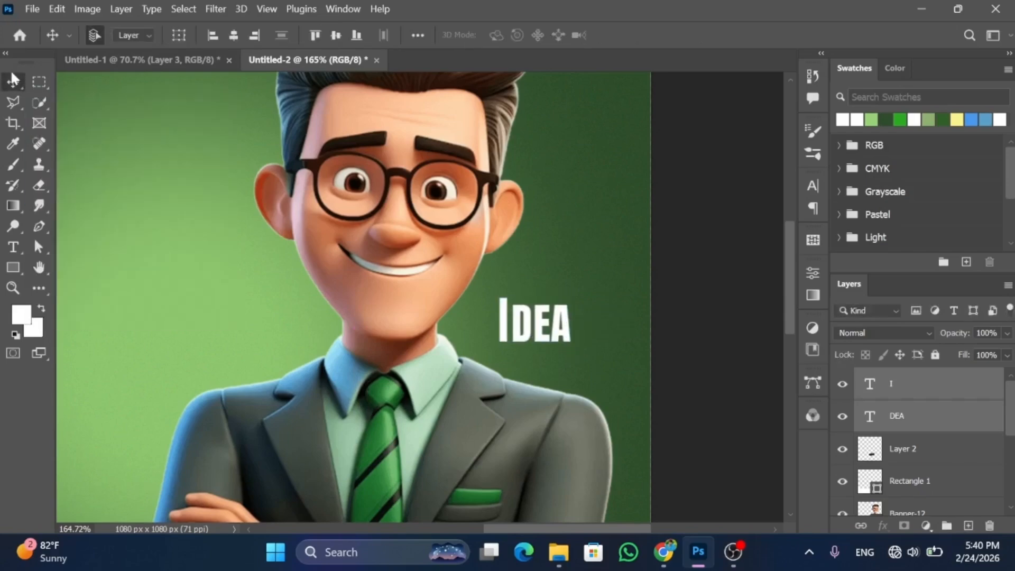
Step: Nudge the enlarged I and DEA text layers slightly left and up, closer to the character's face
key(Left)
key(Left)
key(Left)
key(Left)
key(Left)
key(Left)
key(Up)
key(Up)
key(Up)
key(Up)
key(Up)
key(Up)
key(Up)
key(Up)
key(Up)
key(Up)
key(Up)
key(Up)
key(Up)
key(Up)
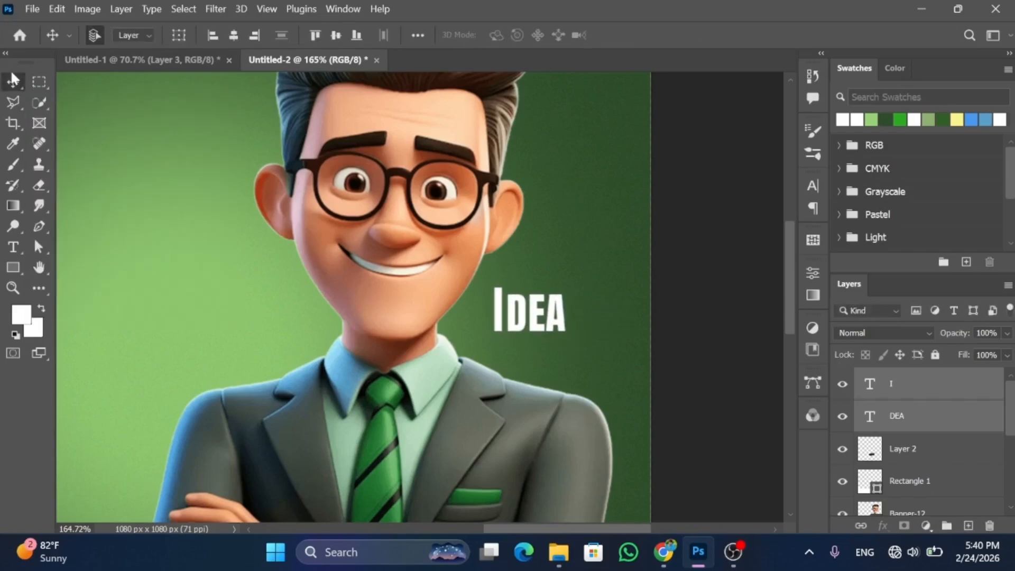
Step: Nudge the I and DEA text layers a little further left and up beside the character's chin
key(Left)
key(Left)
key(Left)
key(Left)
key(Left)
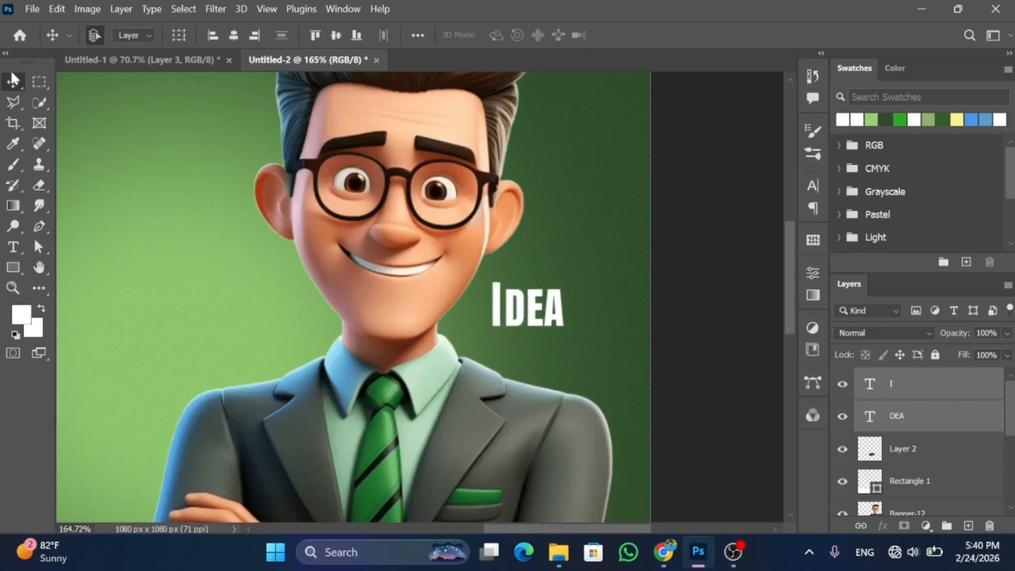
key(Up)
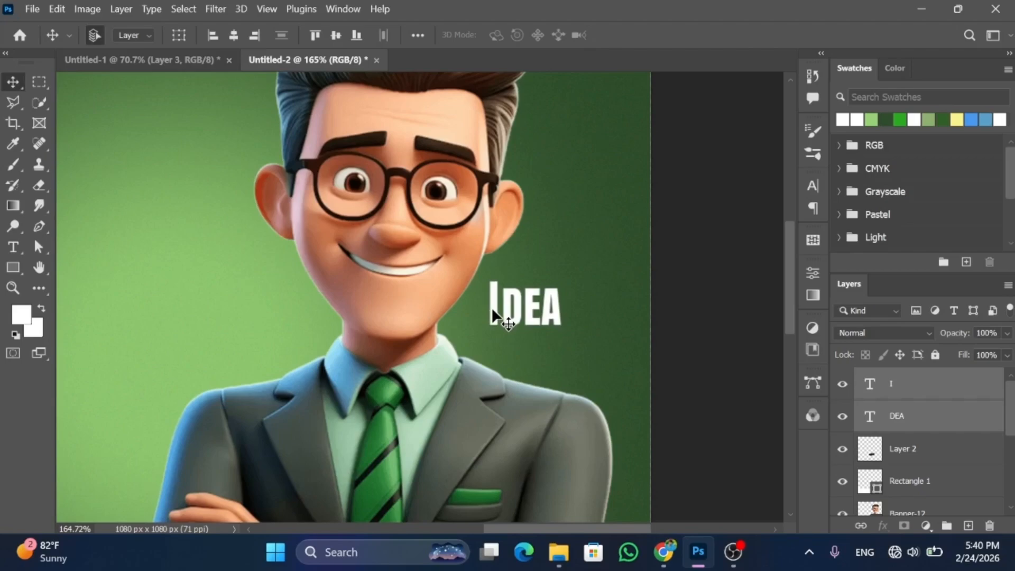
Step: Nudge the letter I slightly right to tighten the gap between it and DEA
key(Right)
key(Right)
key(Right)
key(Left)
key(Left)
click(583, 384)
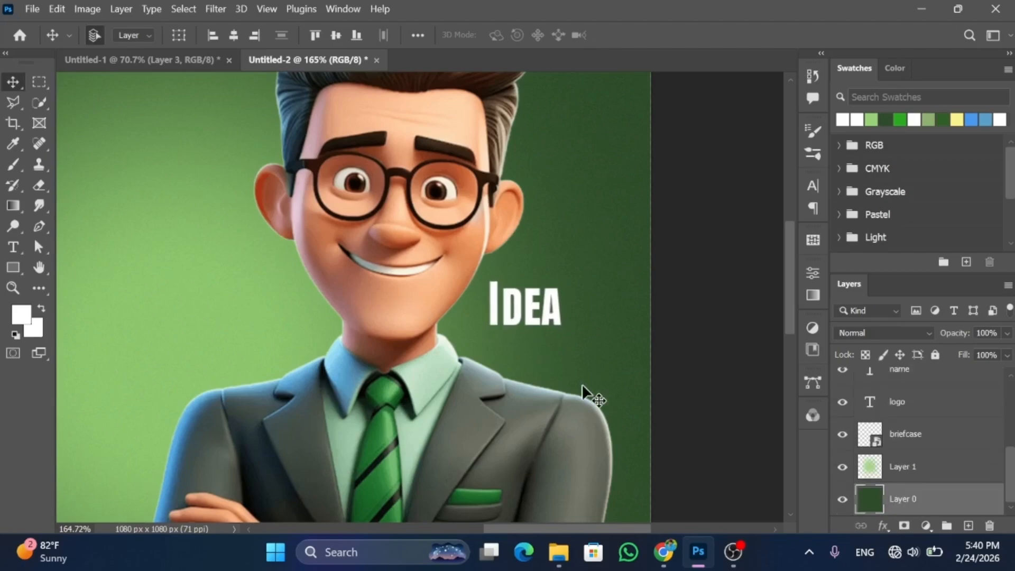
click(492, 303)
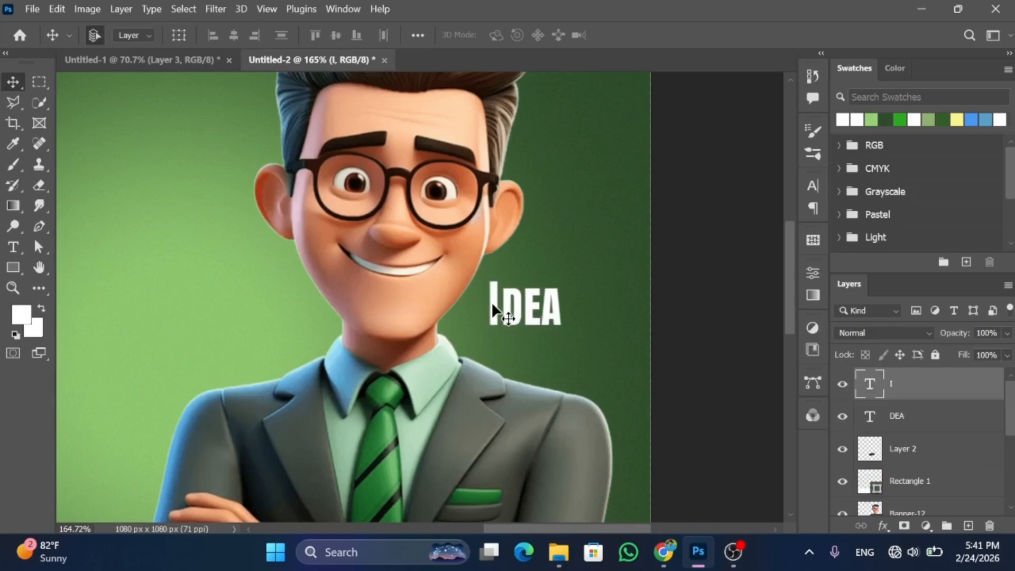
Step: Lock the two background layers, Layer 1 and Layer 0, then clear the layer selection
click(544, 346)
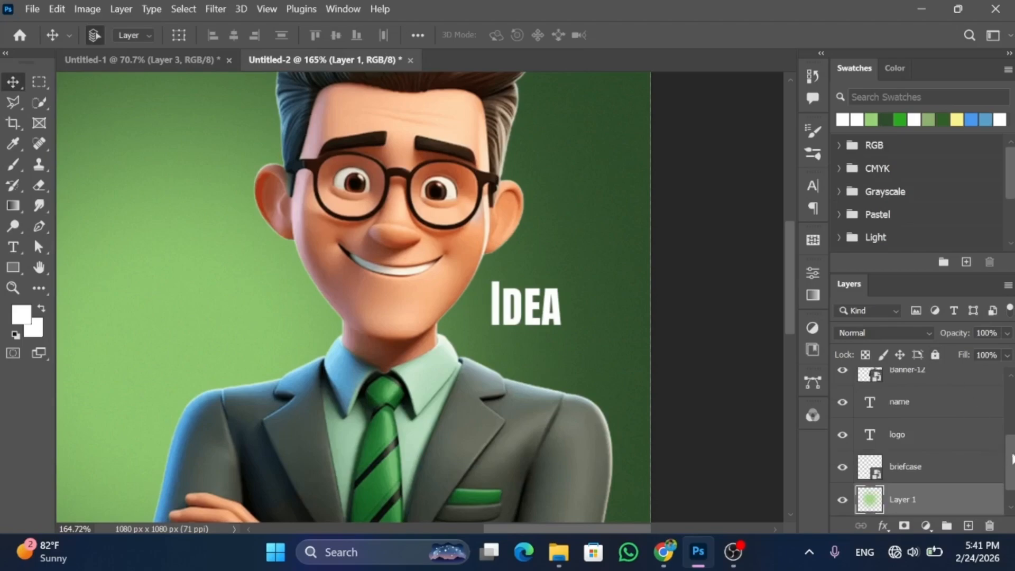
drag(1012, 459, 1013, 478)
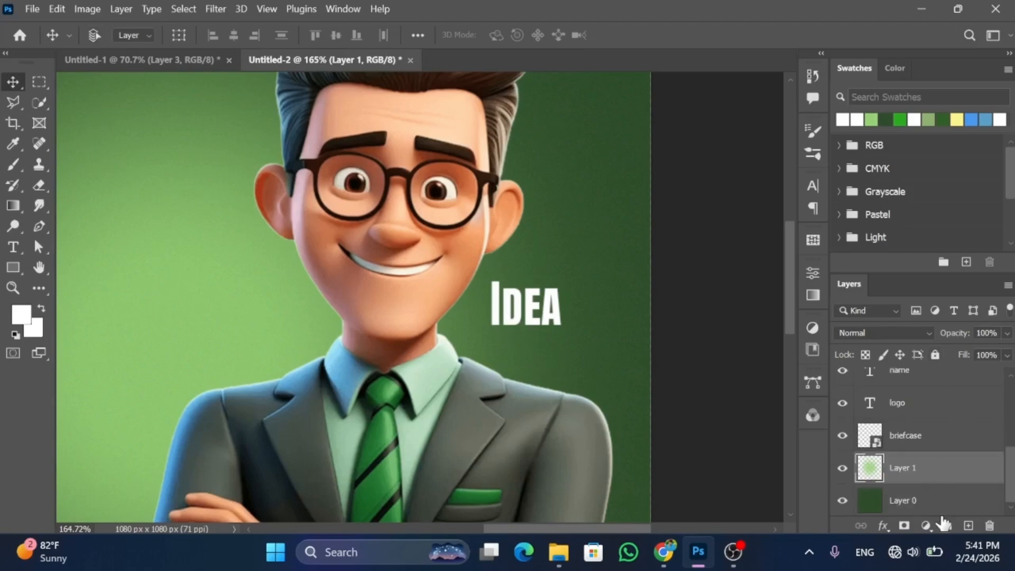
shift+click(939, 503)
ctrl+click(939, 502)
click(935, 355)
click(935, 503)
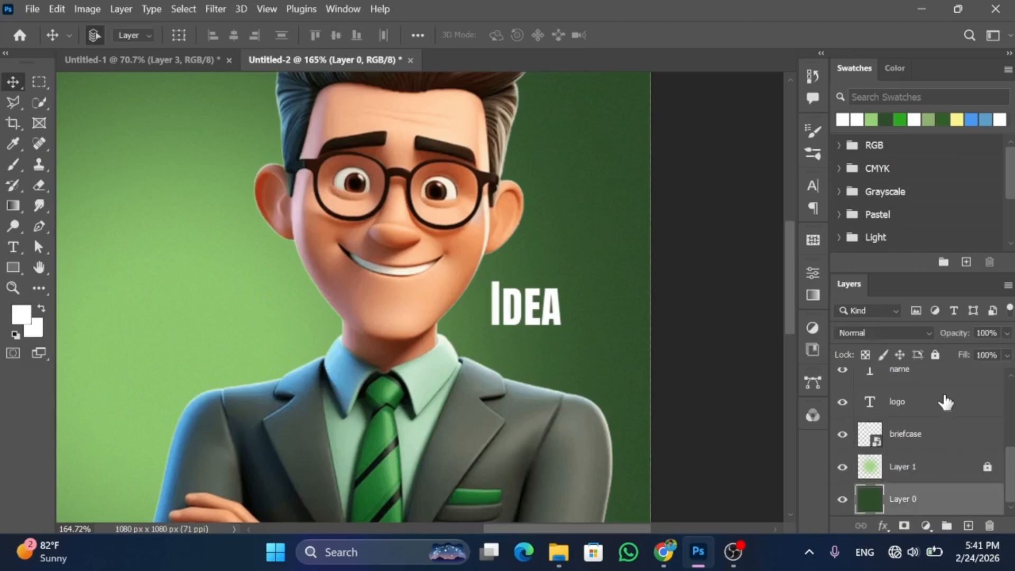
click(936, 355)
click(703, 426)
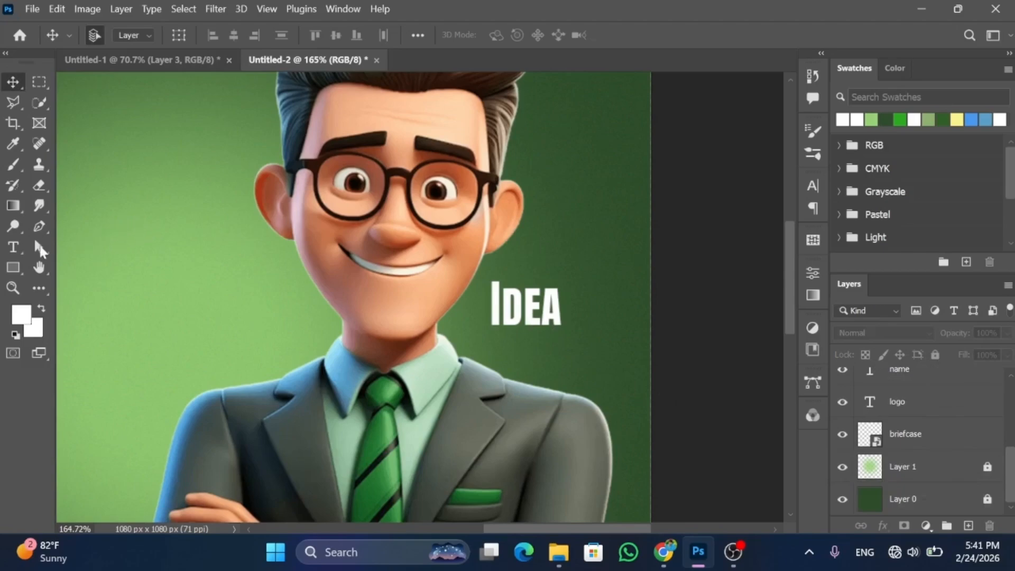
Step: Add the white text PROJECT in Anton Regular, 30 pt, directly beneath the IDEA headline
click(14, 246)
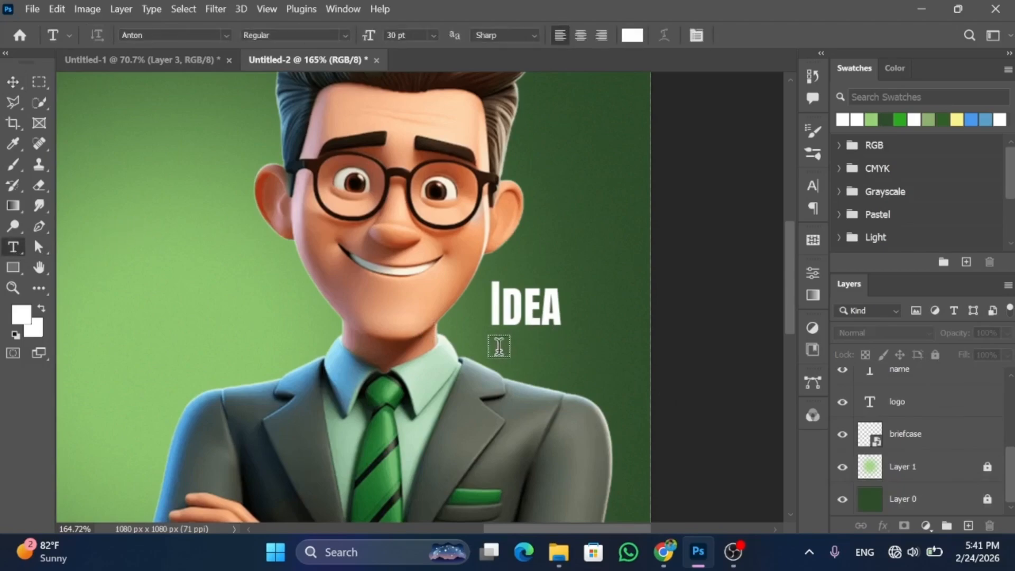
click(499, 349)
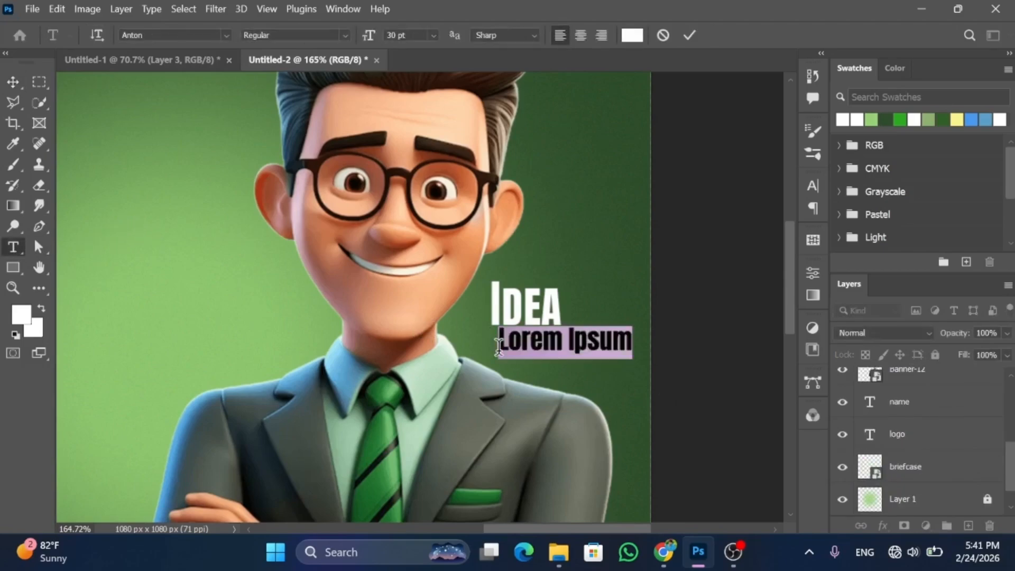
text(PROJEC)
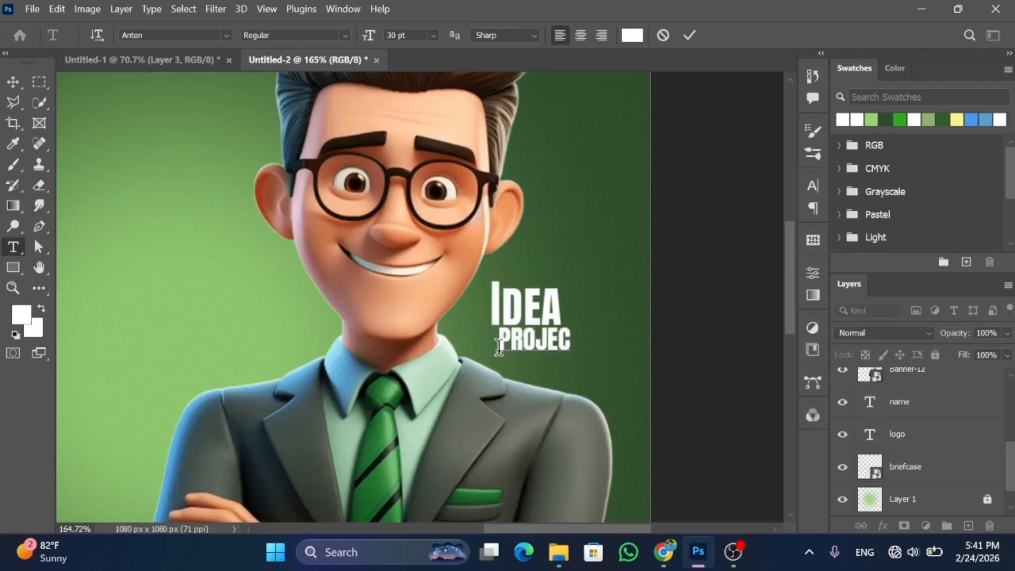
text(T)
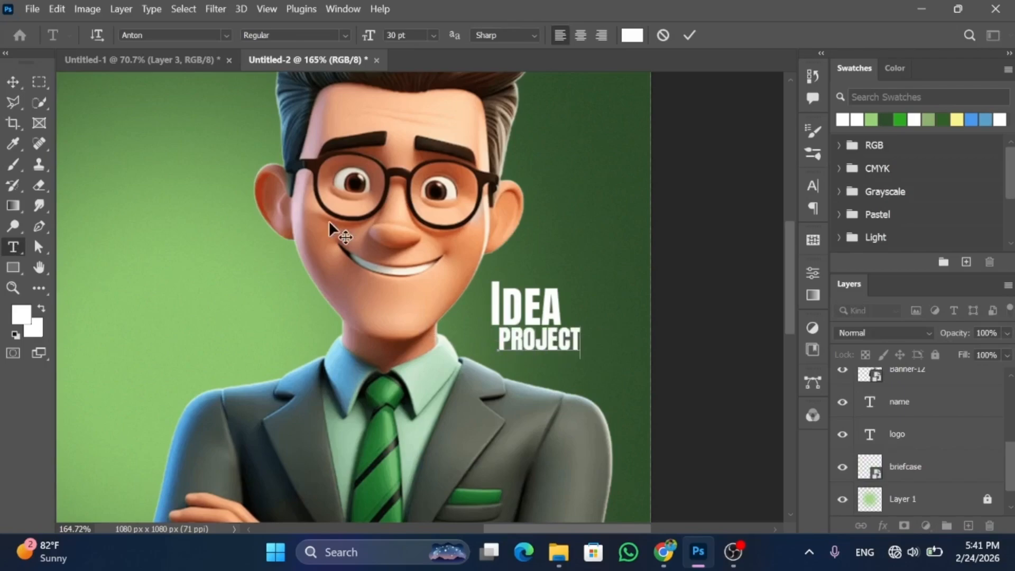
click(13, 83)
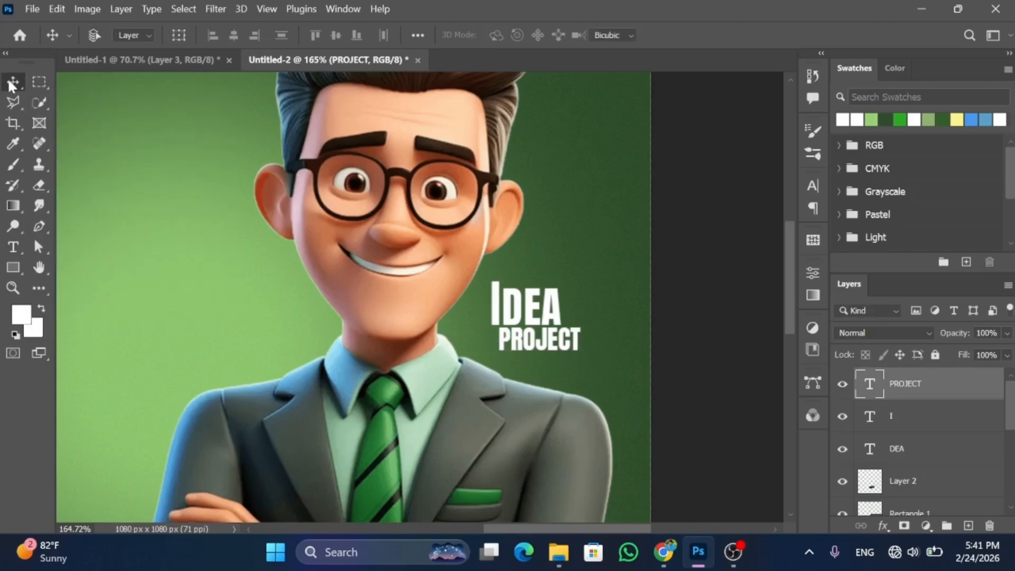
Step: Align the PROJECT text's left edge with IDEA and scale it down to about 88% width and 86% height
key(ctrl+t)
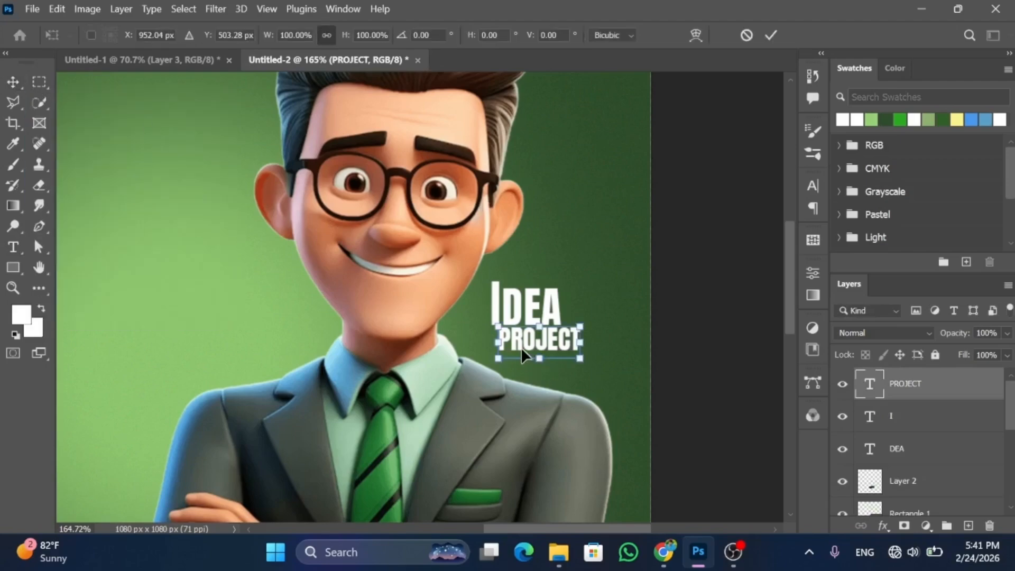
key(Left)
key(Left)
key(Left)
key(Left)
key(Left)
key(Left)
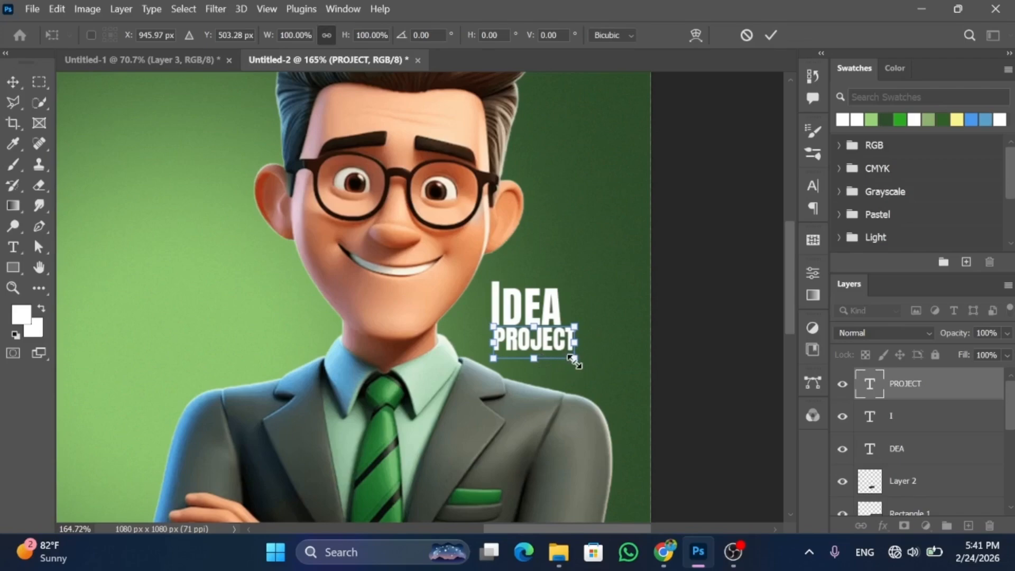
drag(574, 361, 565, 355)
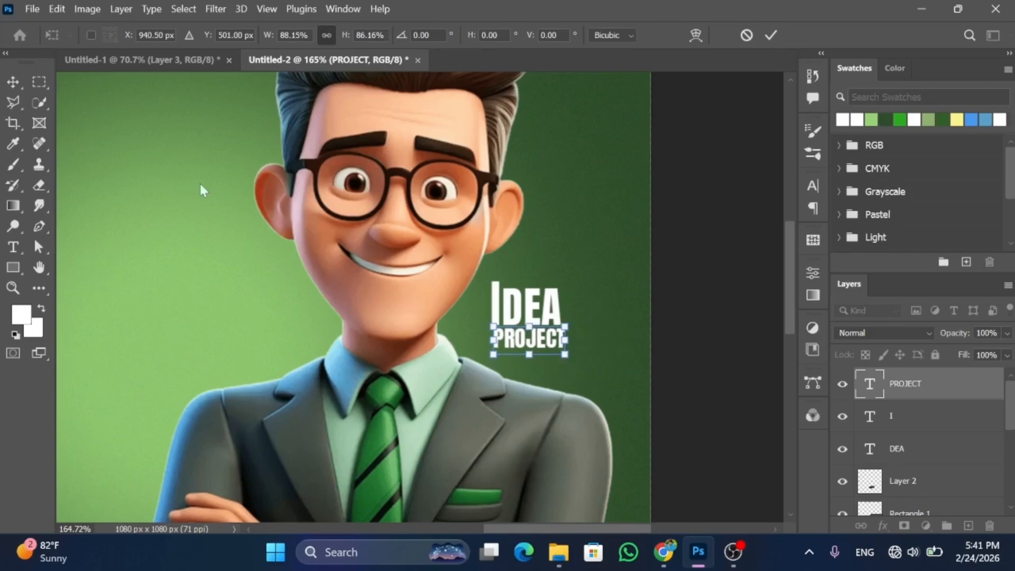
click(12, 82)
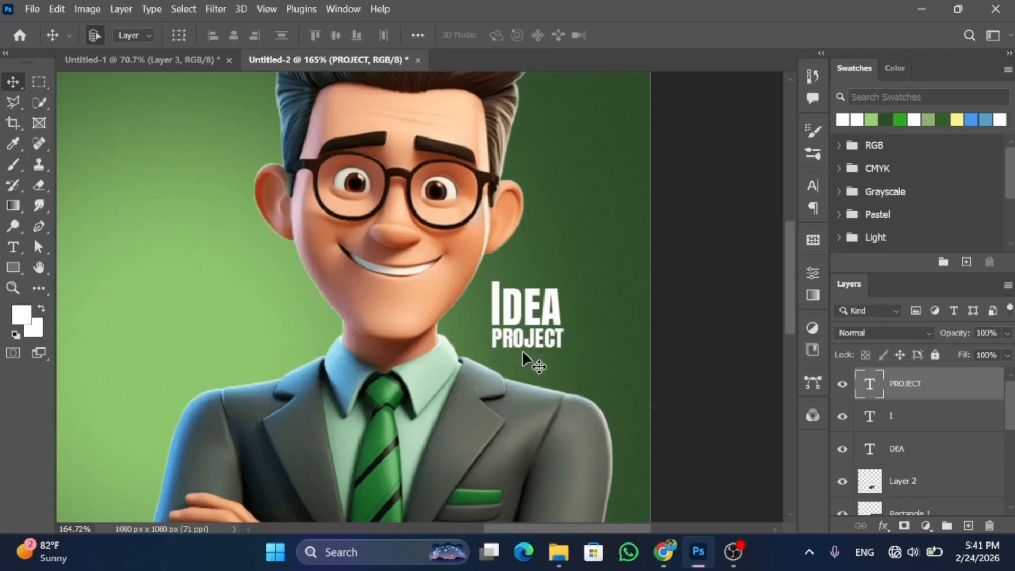
Step: Stretch the PROJECT text horizontally to about 108% width, keeping its height at 100%
key(ctrl+t)
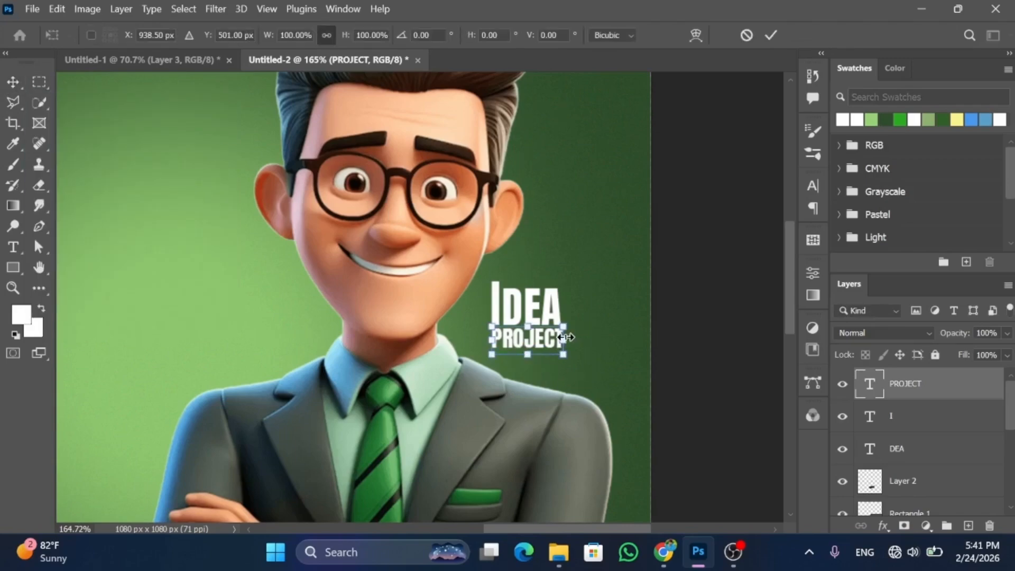
drag(566, 338, 571, 338)
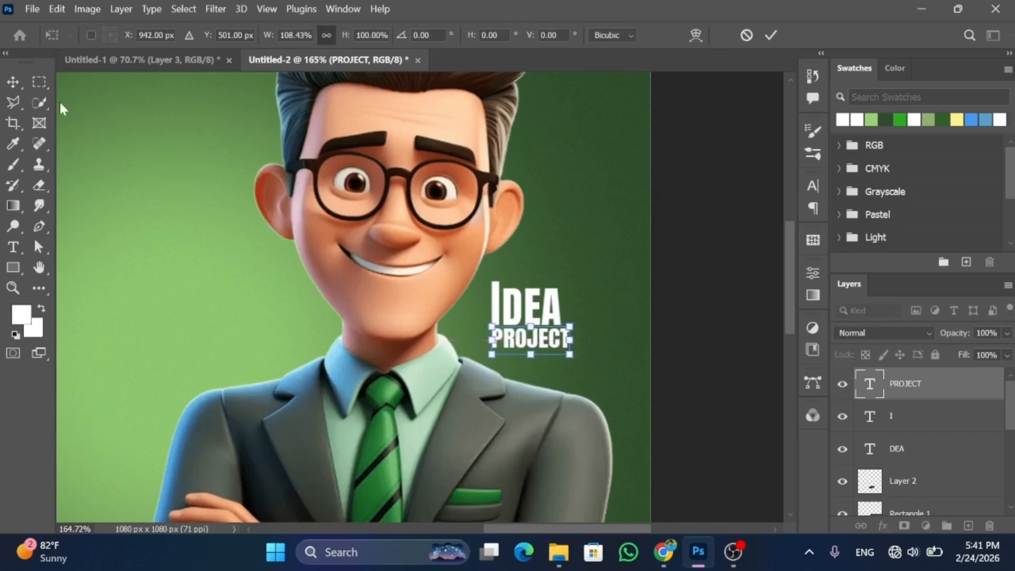
click(11, 83)
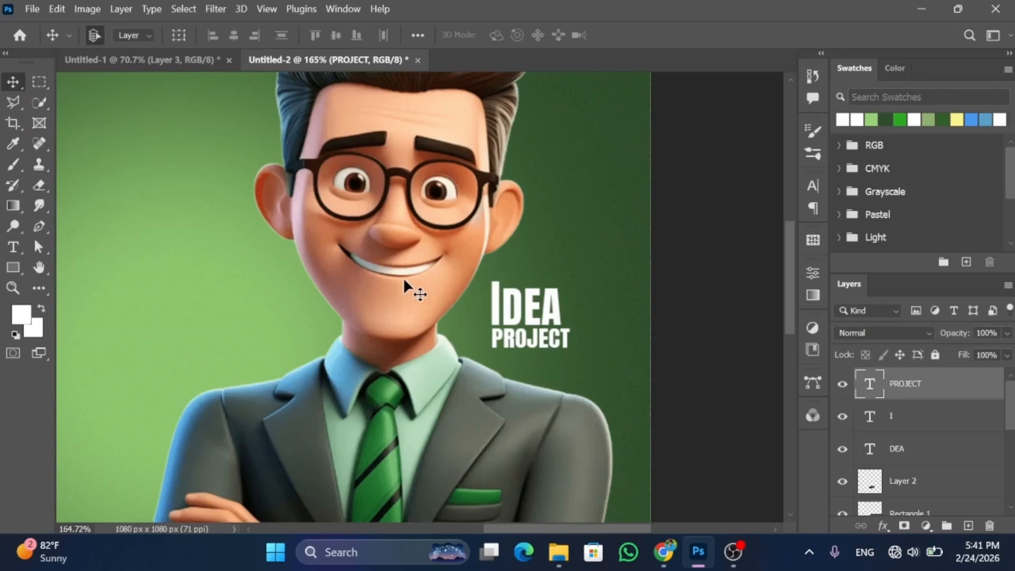
Step: Add the text HAVE AN above IDEA in Acumin Variable Concept, extra-condensed semibold italic, at 30 pt
click(14, 247)
click(514, 274)
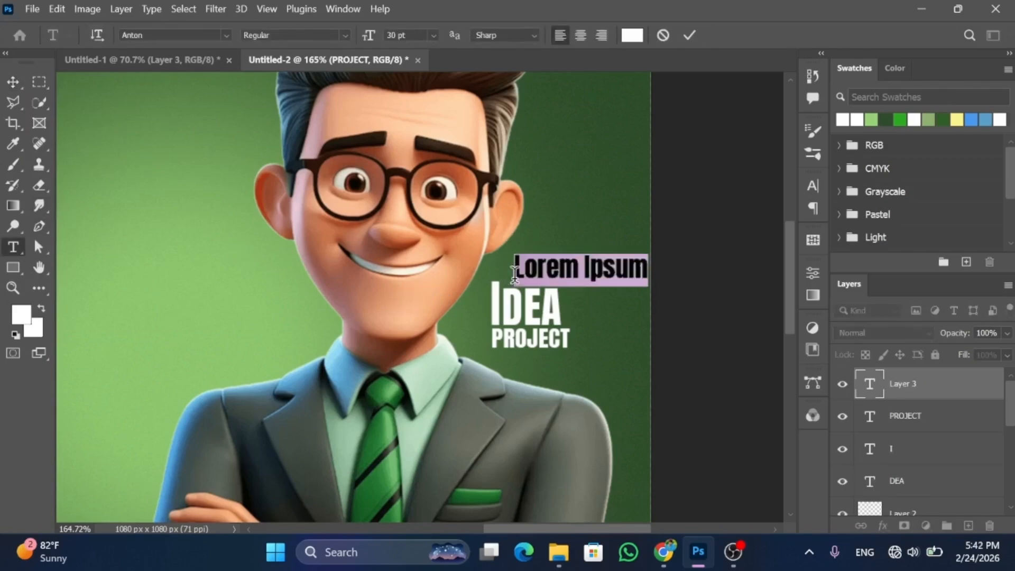
click(226, 35)
text(S)
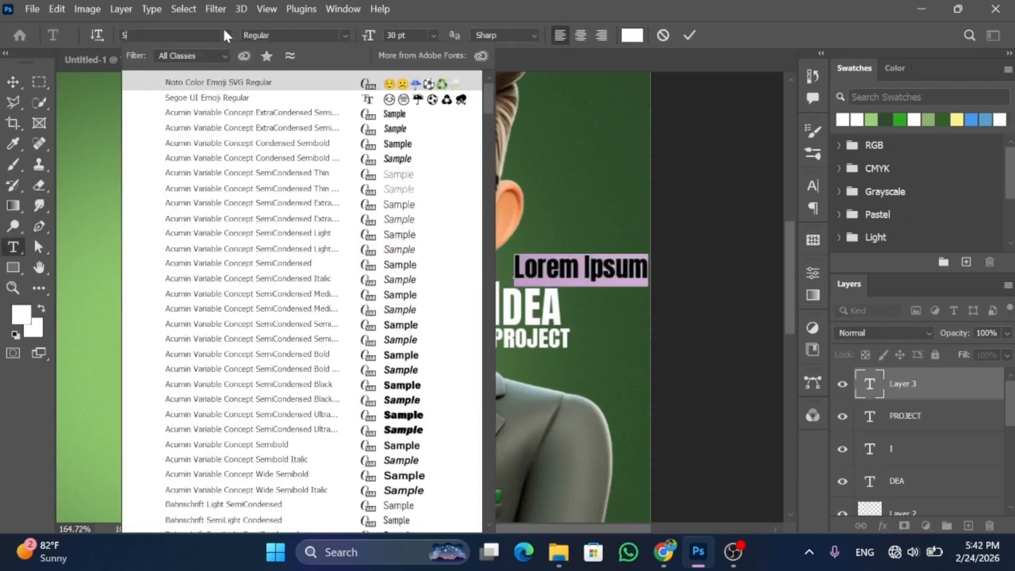
click(409, 132)
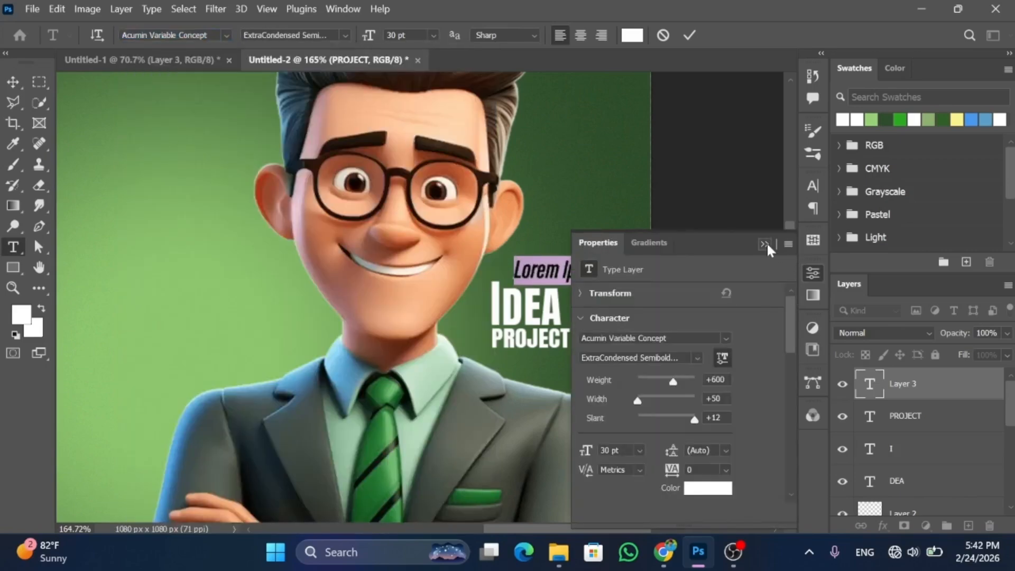
click(766, 244)
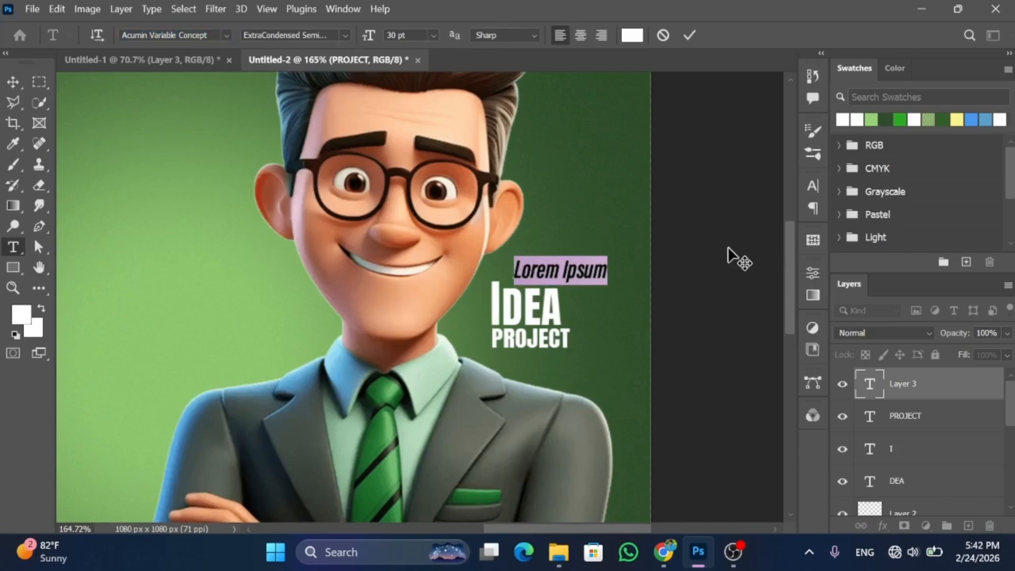
text(HAVE AN)
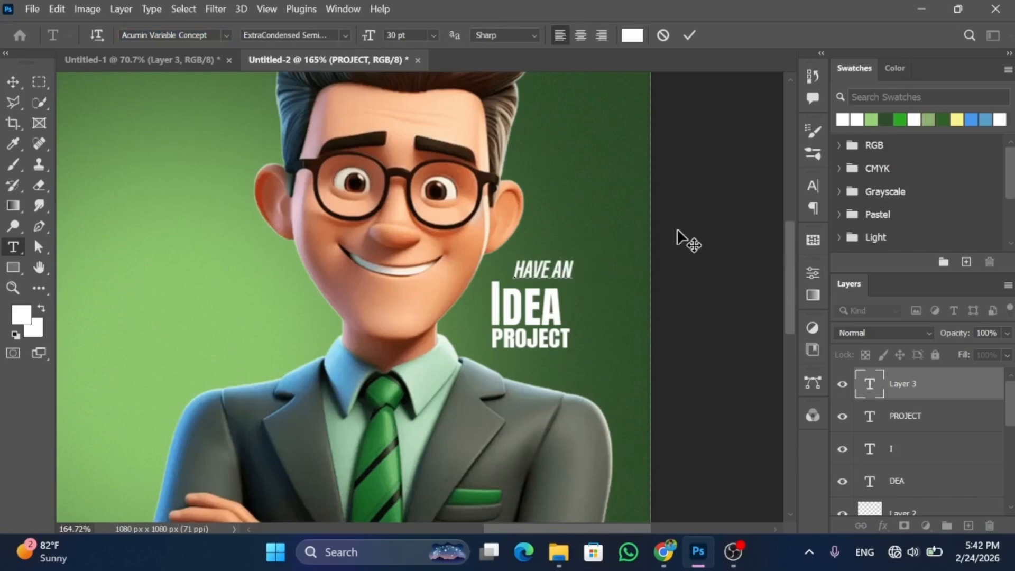
click(13, 82)
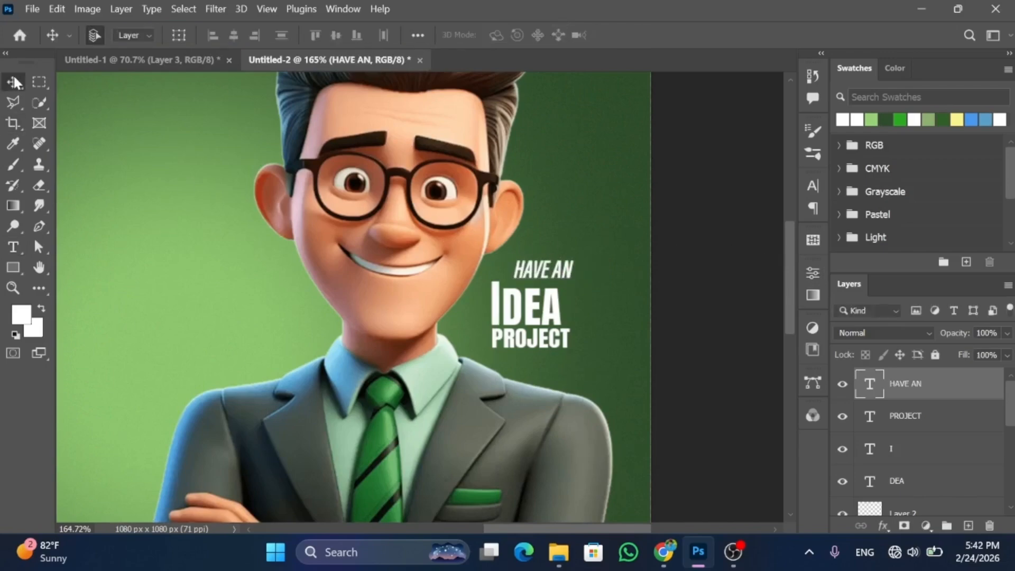
Step: Scale the HAVE AN text down proportionally to about 73%
key(ctrl+t)
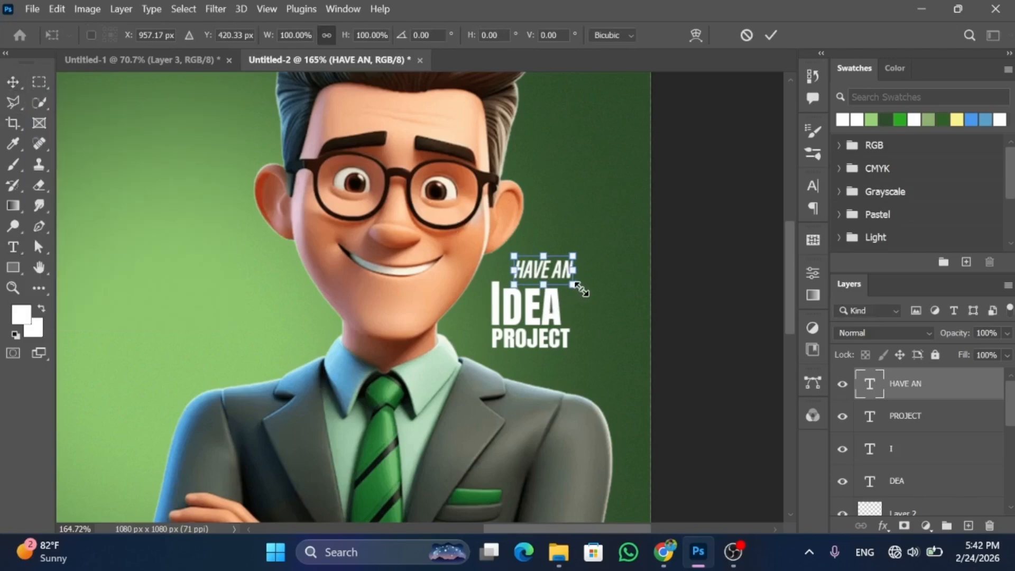
drag(580, 288, 565, 281)
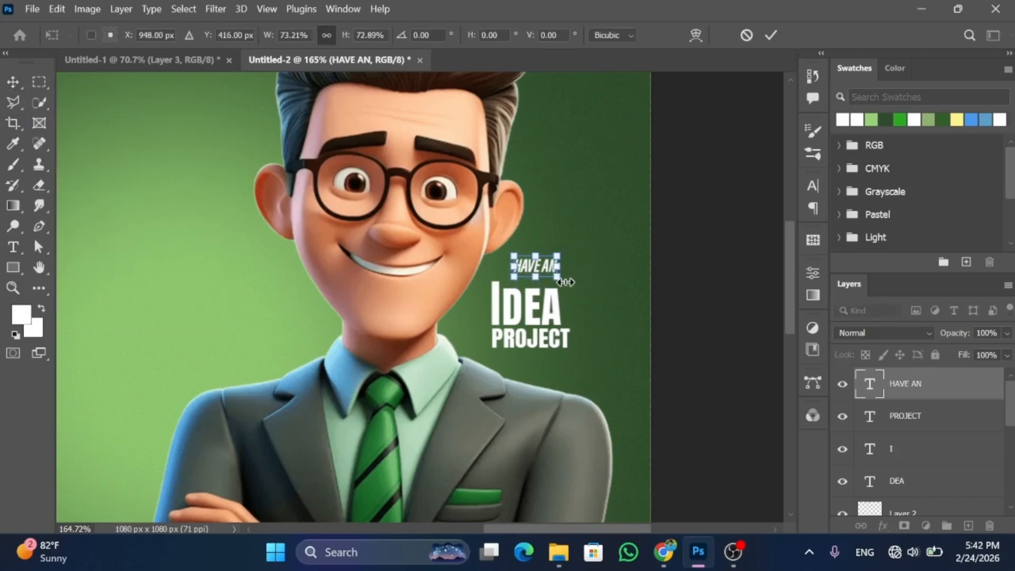
click(12, 84)
Step: Move the HAVE AN text down and left so it sits just above the DEA letters
key(Down)
key(Down)
key(Down)
key(Down)
key(Down)
key(Down)
key(Down)
key(Down)
key(Down)
key(Down)
key(Down)
key(Down)
key(Left)
key(Left)
key(Left)
key(Left)
key(Left)
key(Left)
key(Left)
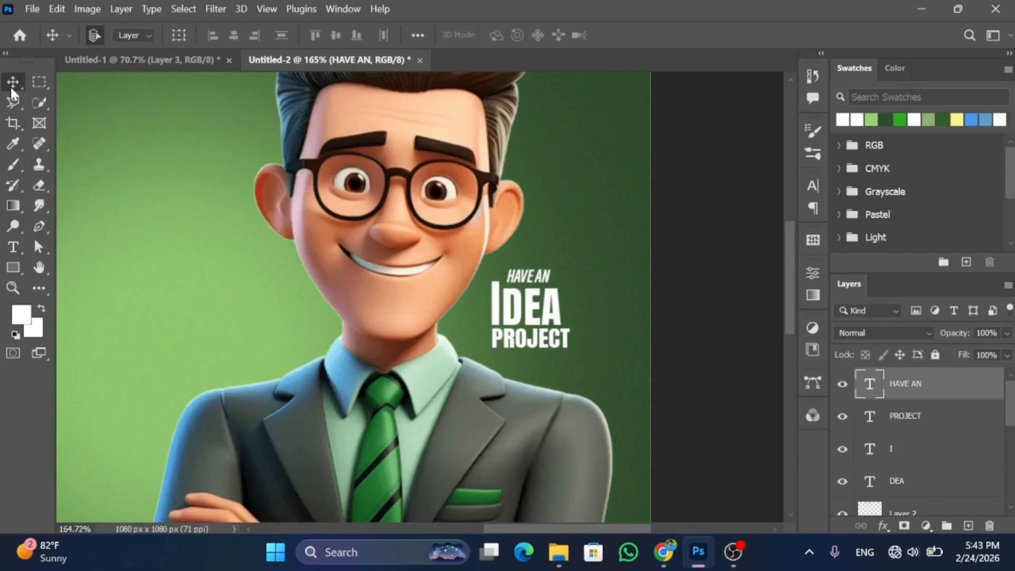
Step: Enlarge the HAVE AN text to about 122% width and 121% height and shift it slightly left
key(ctrl+t)
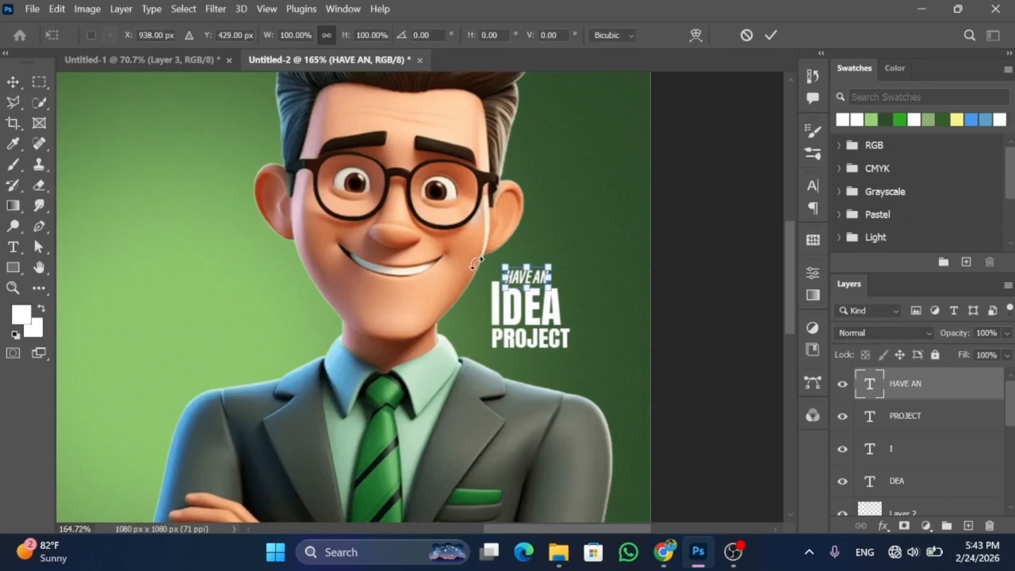
drag(544, 285, 558, 292)
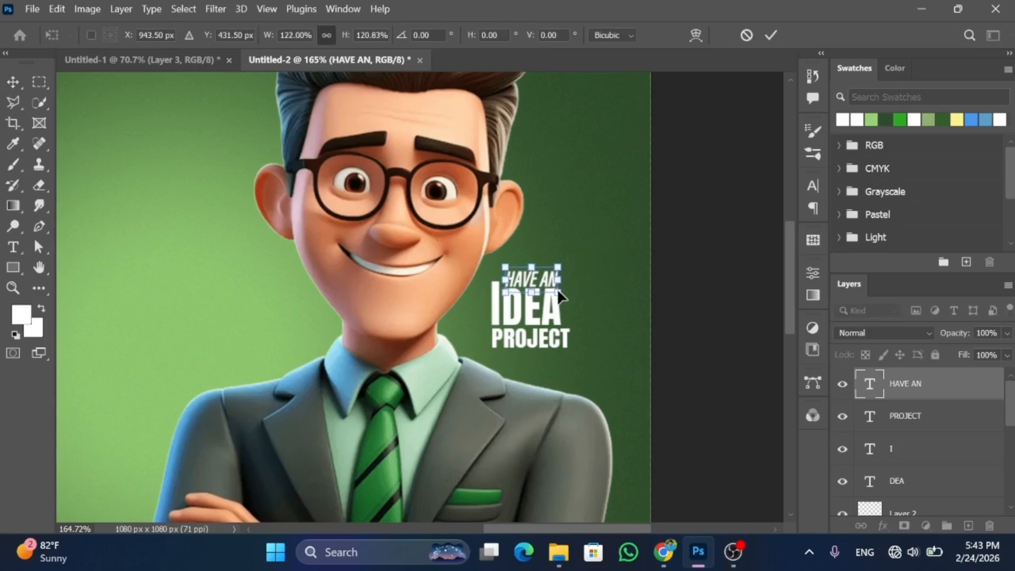
key(Left)
key(Left)
key(Left)
key(Left)
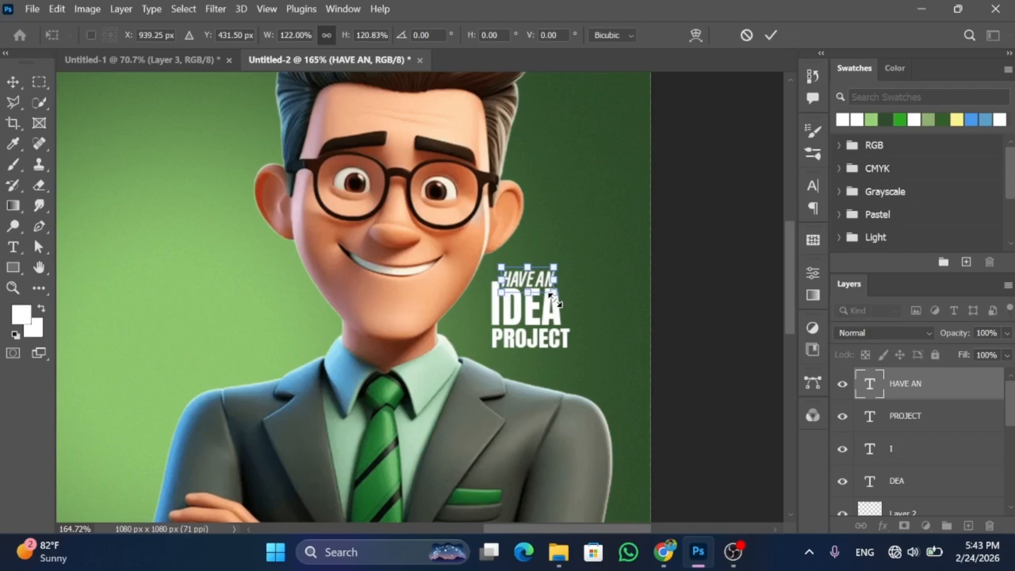
click(12, 80)
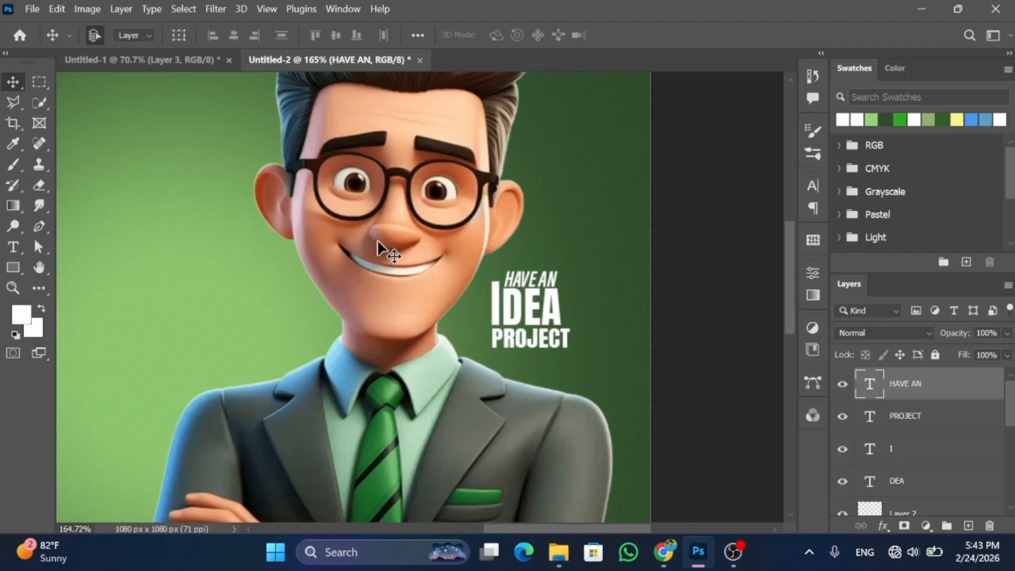
Step: Nudge the HAVE AN text slightly up and right to leave a small gap above DEA
key(Up)
key(Up)
key(Up)
key(Right)
key(Right)
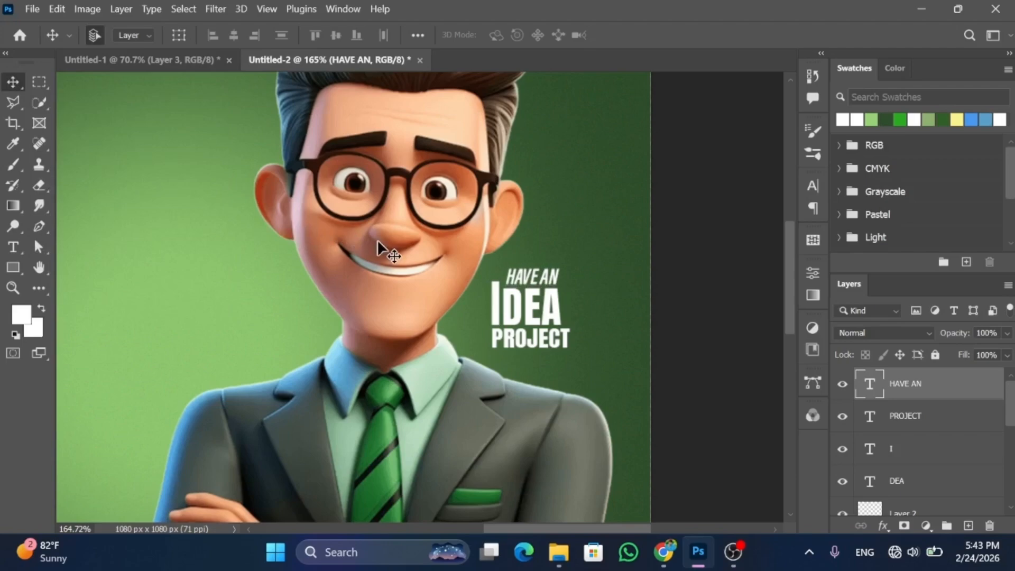
Step: Duplicate the HAVE AN text beside the DEA letters and change the copy's wording to OR
drag(536, 273, 594, 305)
double_click(594, 306)
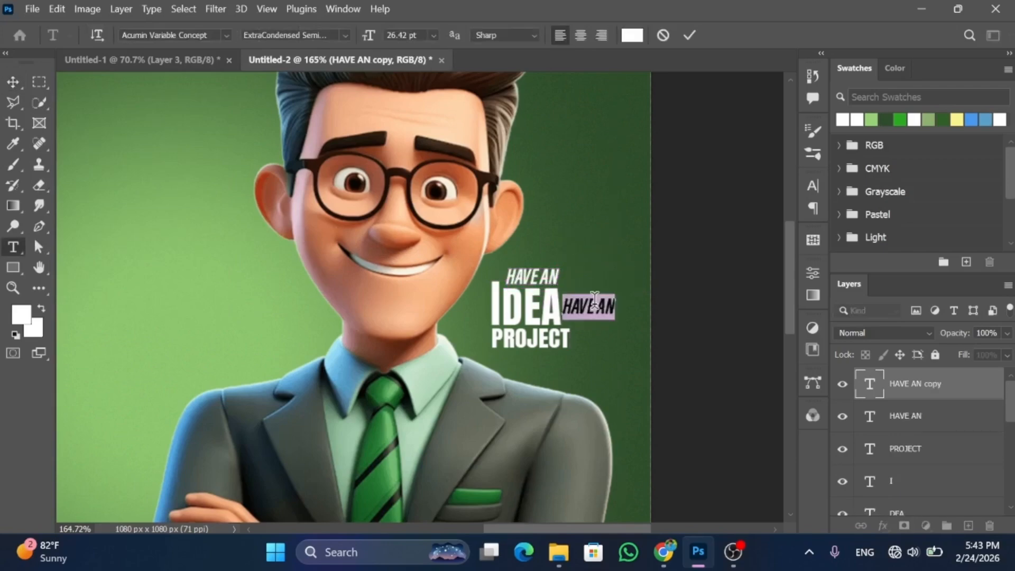
text(OR)
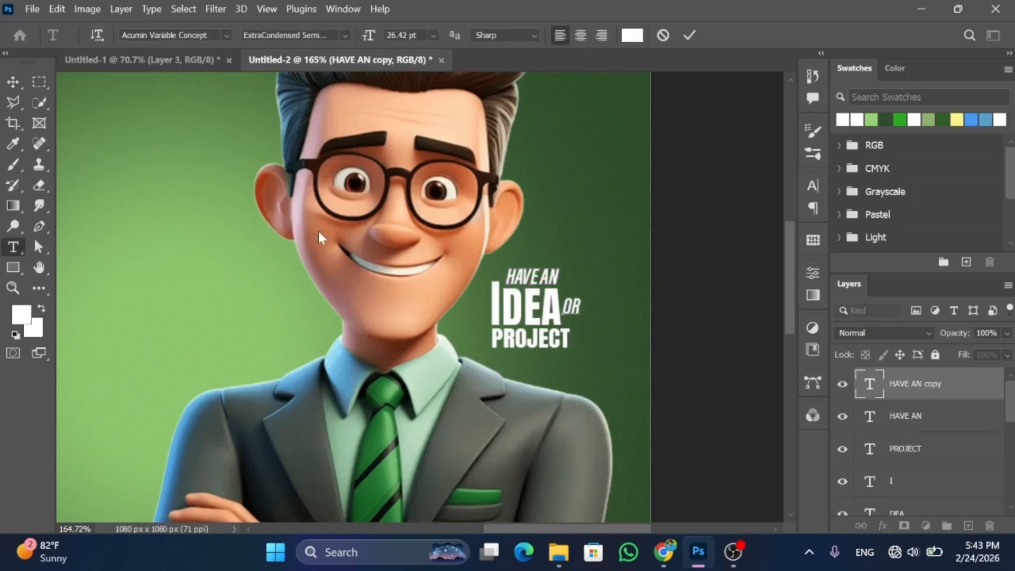
click(13, 81)
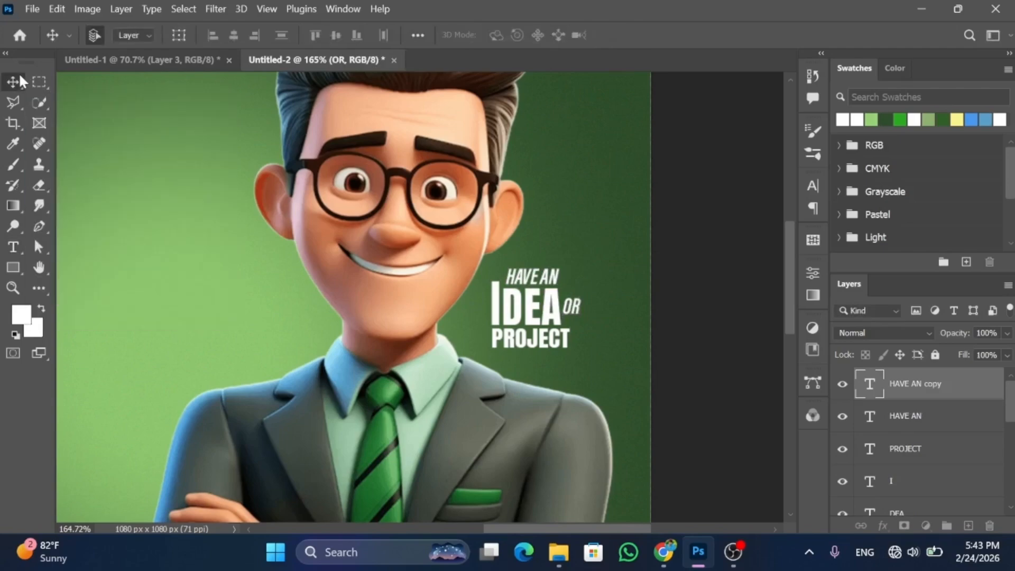
Step: Scale the OR text down to about 84% width and 83% height, placing it just beside the A of IDEA
key(ctrl+t)
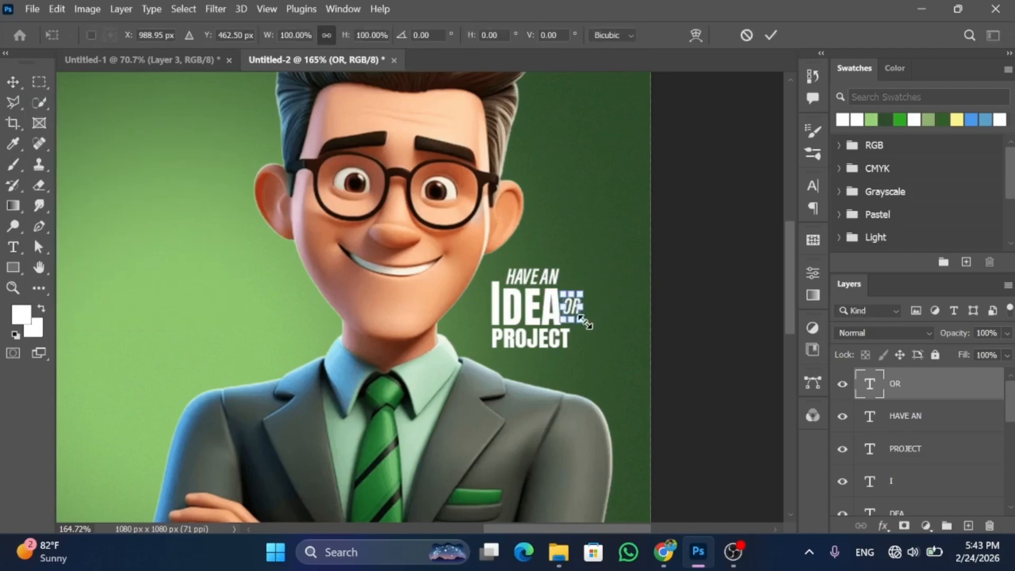
drag(586, 323, 581, 321)
click(12, 83)
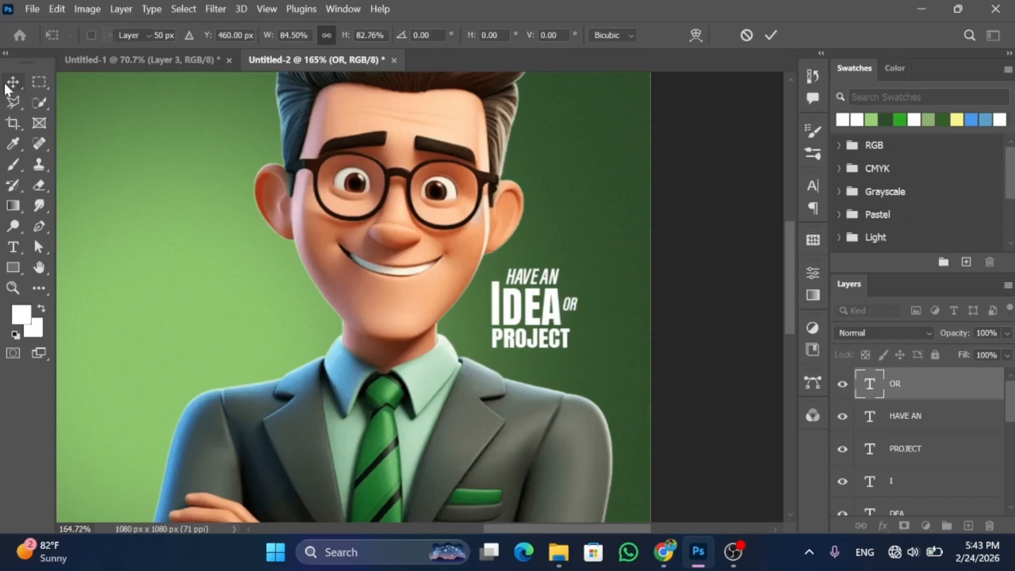
Step: Add a separate "?" text in Anton Regular at 30 pt beside the headline
click(13, 247)
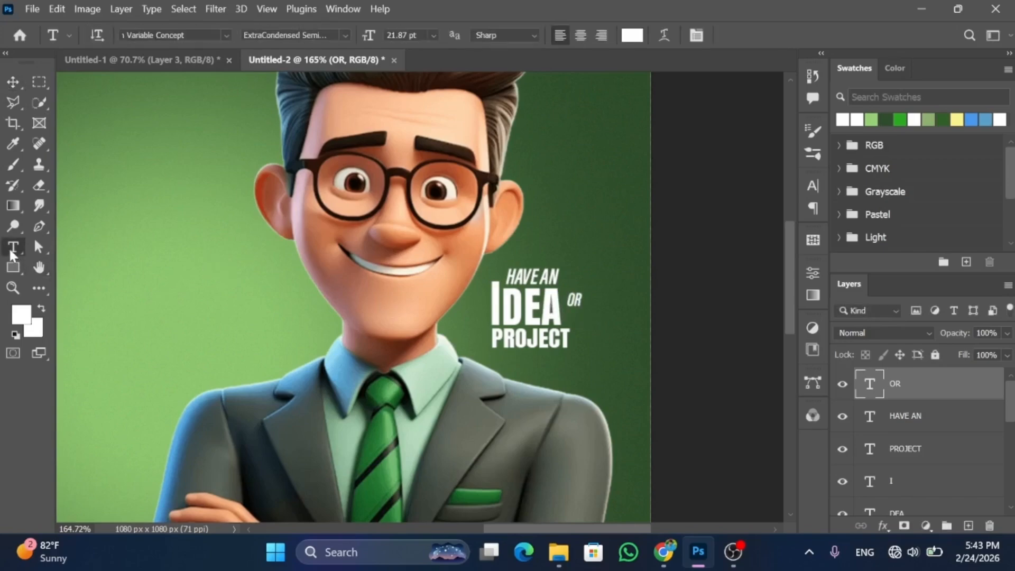
click(596, 324)
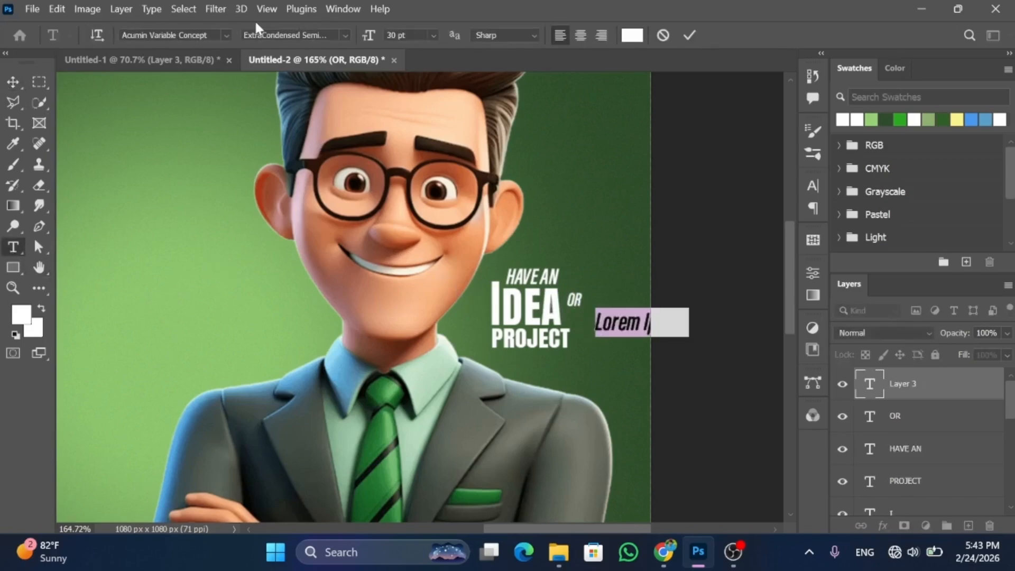
click(229, 36)
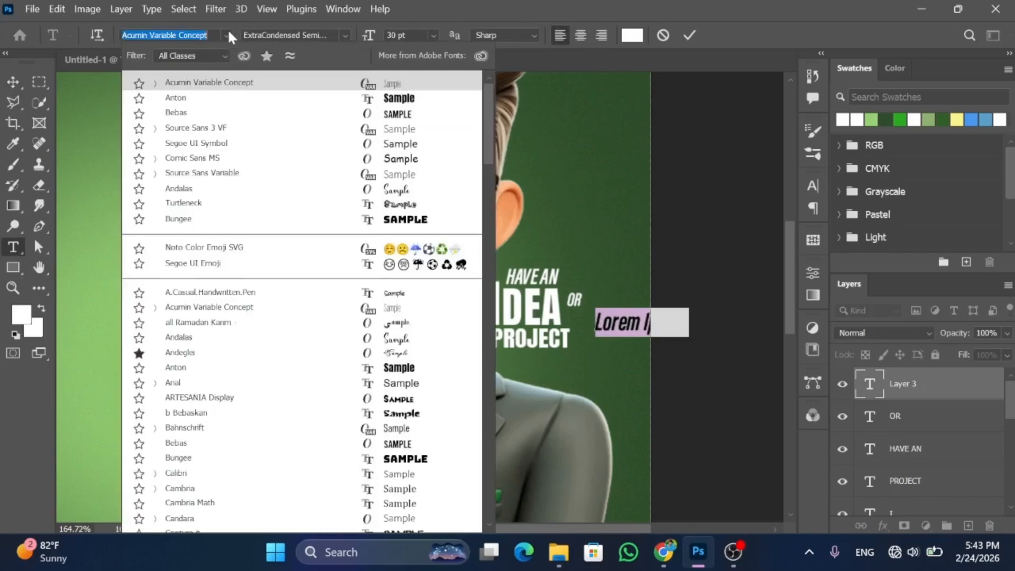
click(408, 97)
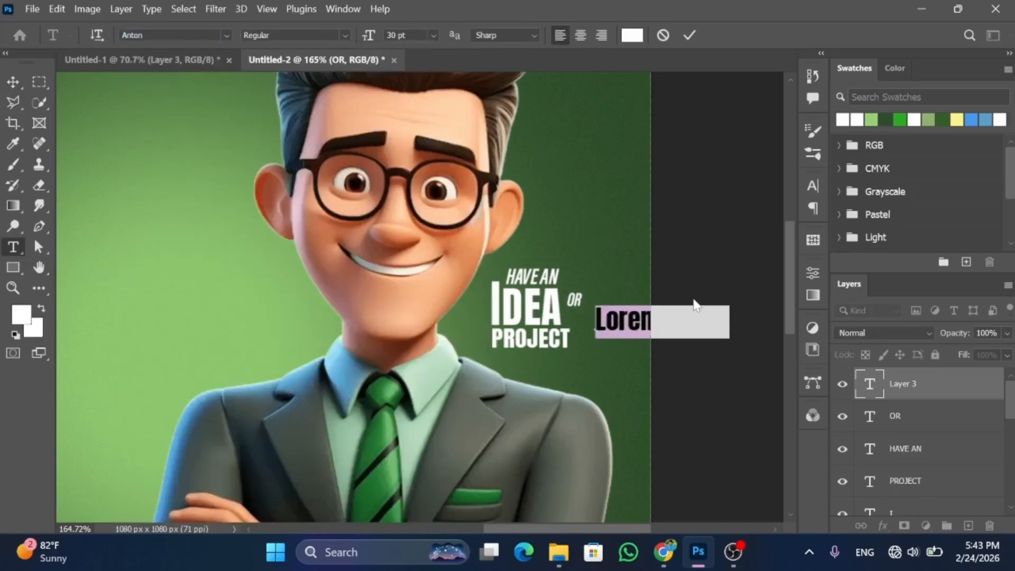
text(?)
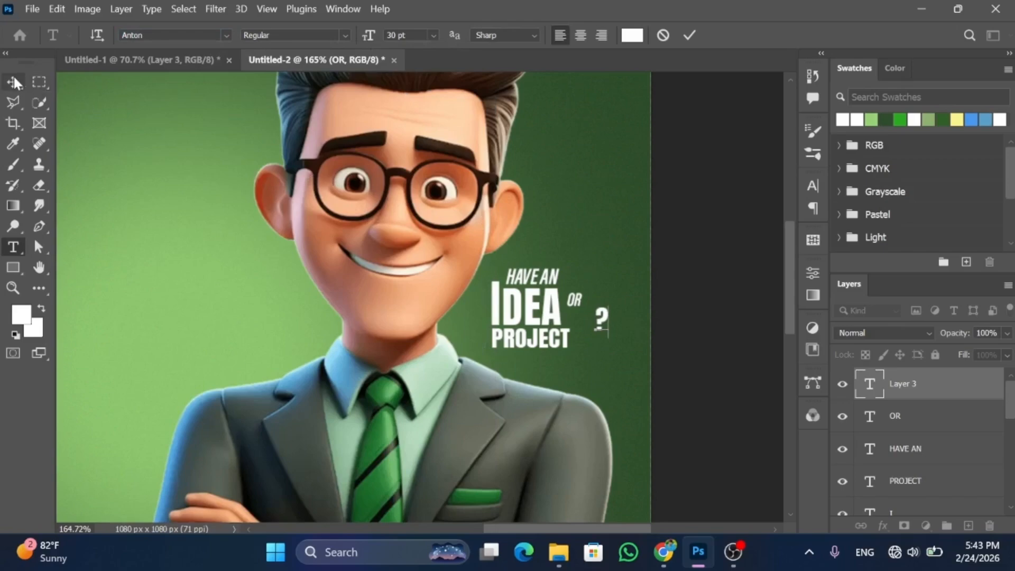
key(ctrl+t)
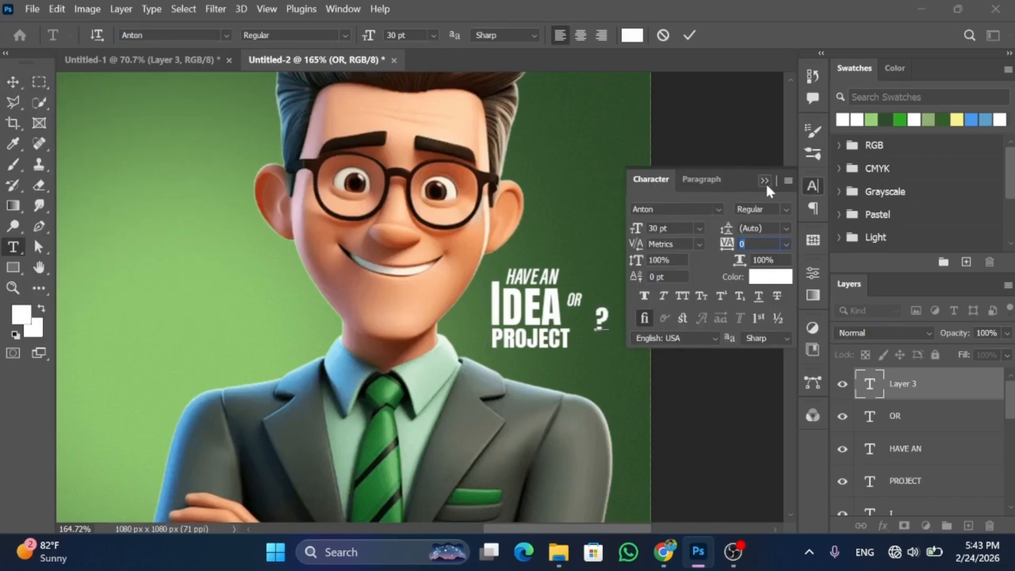
click(765, 181)
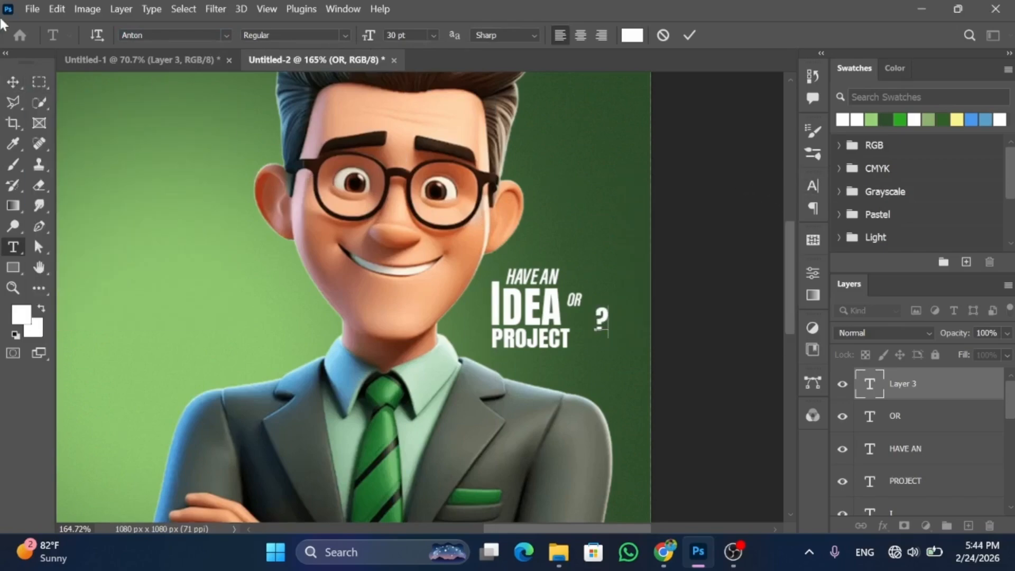
click(13, 83)
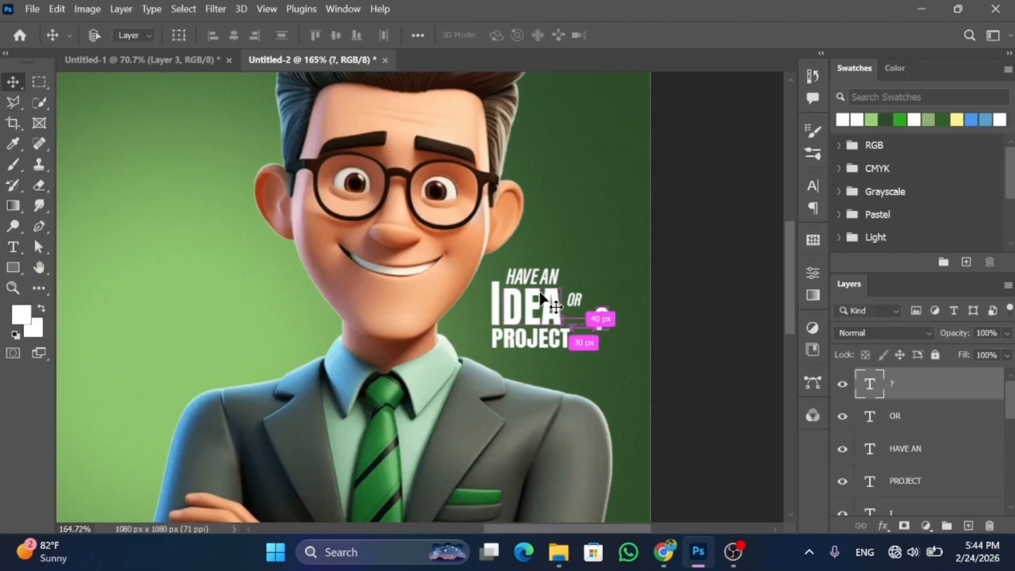
Step: Enlarge the question mark to about 218%, rotate it about 13° clockwise and place it right after PROJECT, below OR
key(ctrl+t)
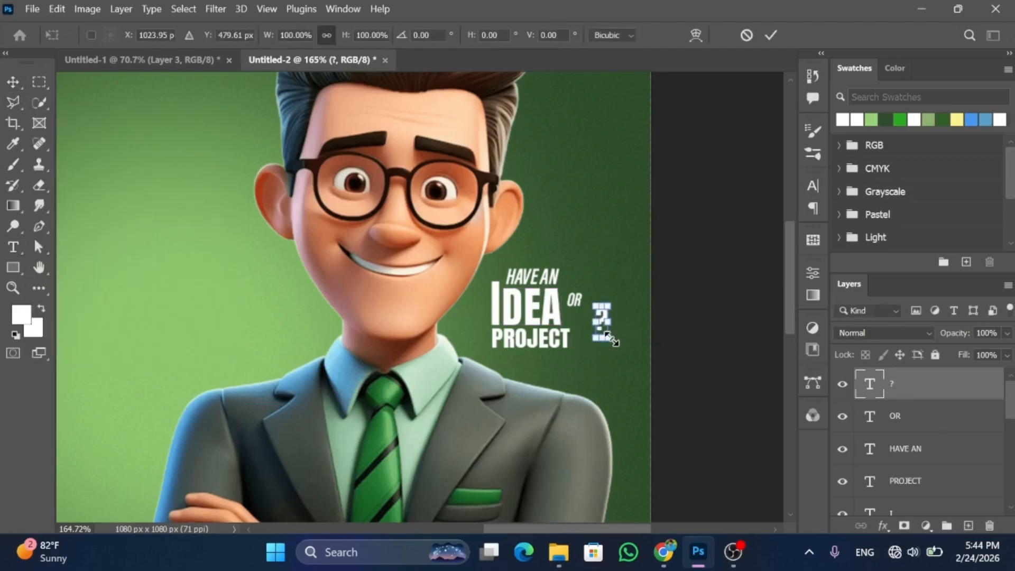
drag(611, 341, 618, 357)
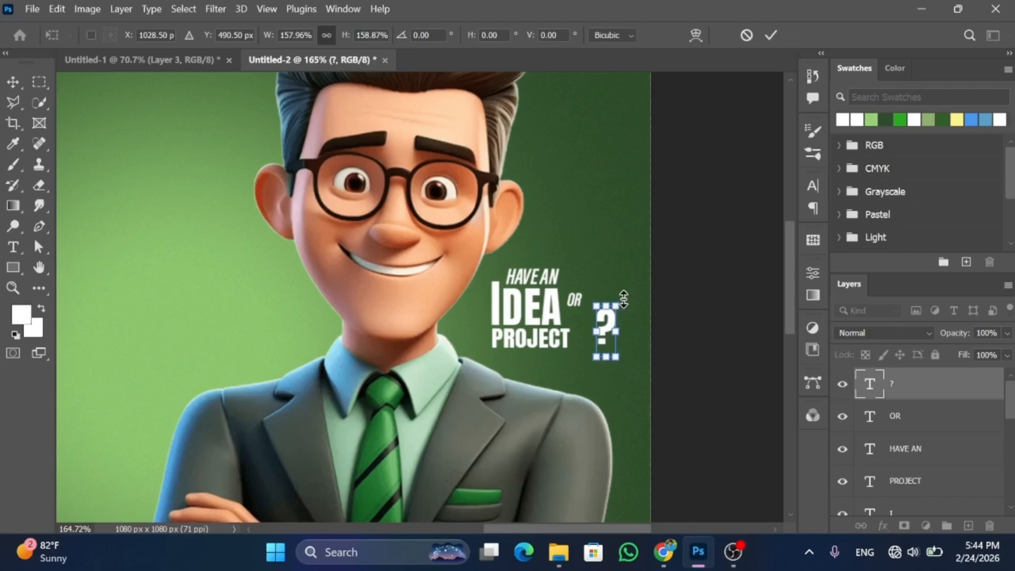
drag(630, 299, 641, 297)
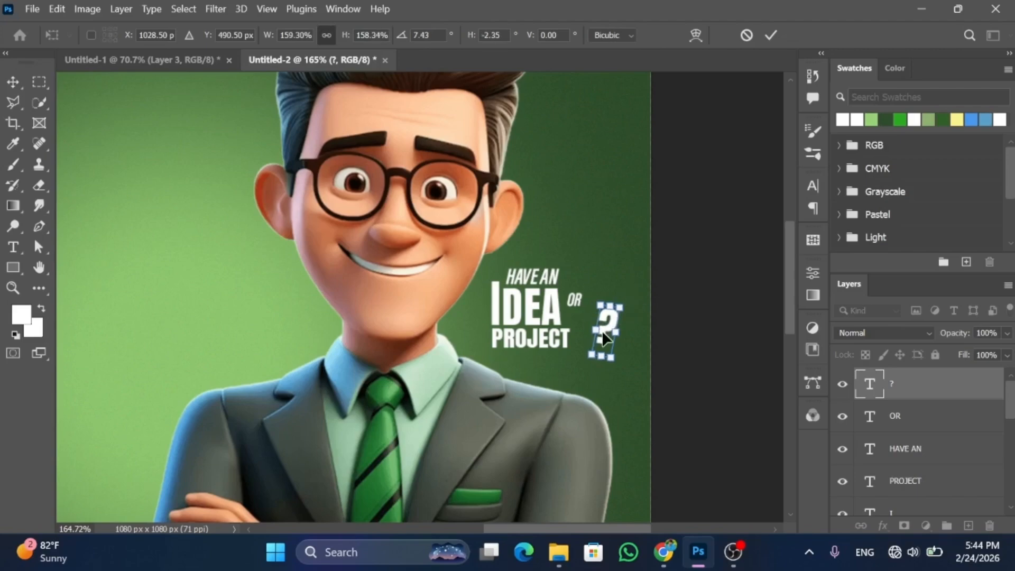
drag(601, 330, 626, 303)
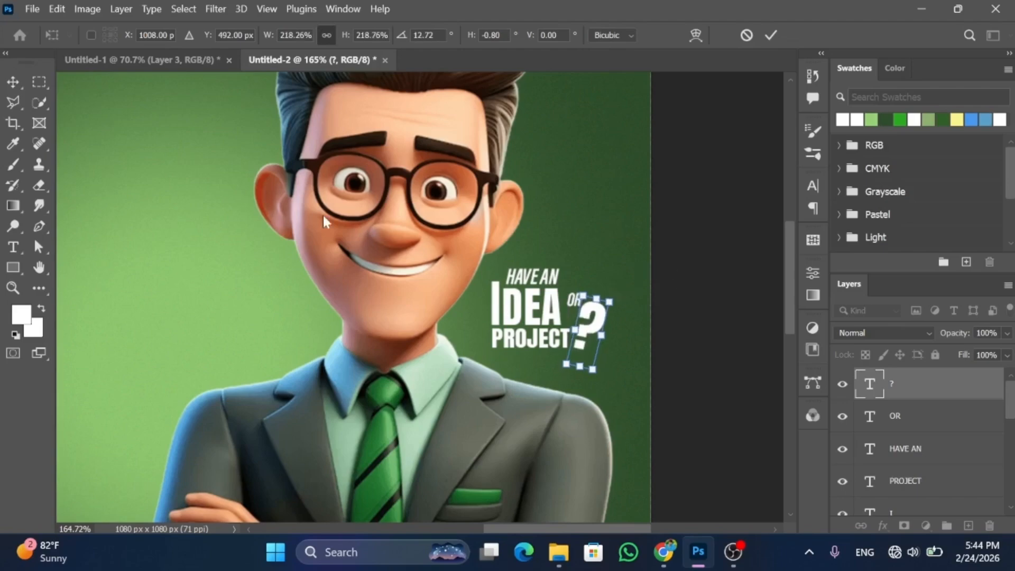
click(15, 79)
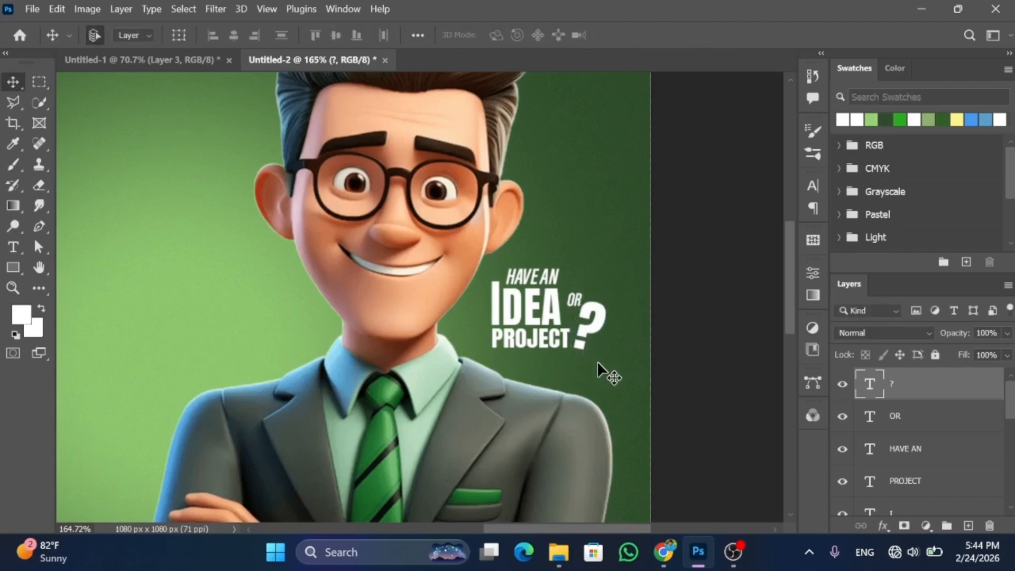
Step: Group all the headline text layers, from DEA to the question mark, and name the group text 1
drag(597, 363, 493, 278)
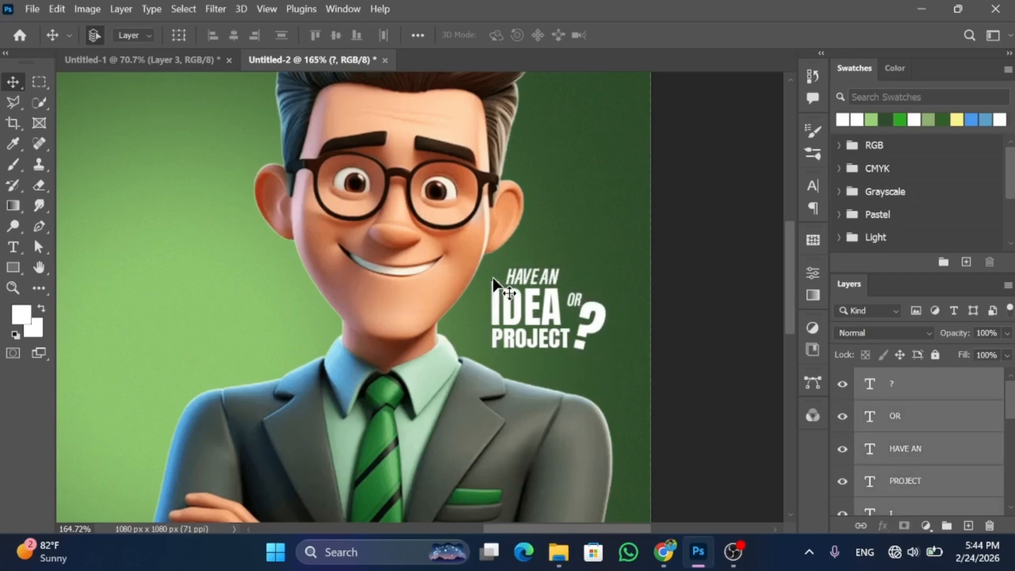
mouse_move(1011, 402)
mouse_down()
mouse_move(1013, 458)
mouse_move(1013, 398)
mouse_up()
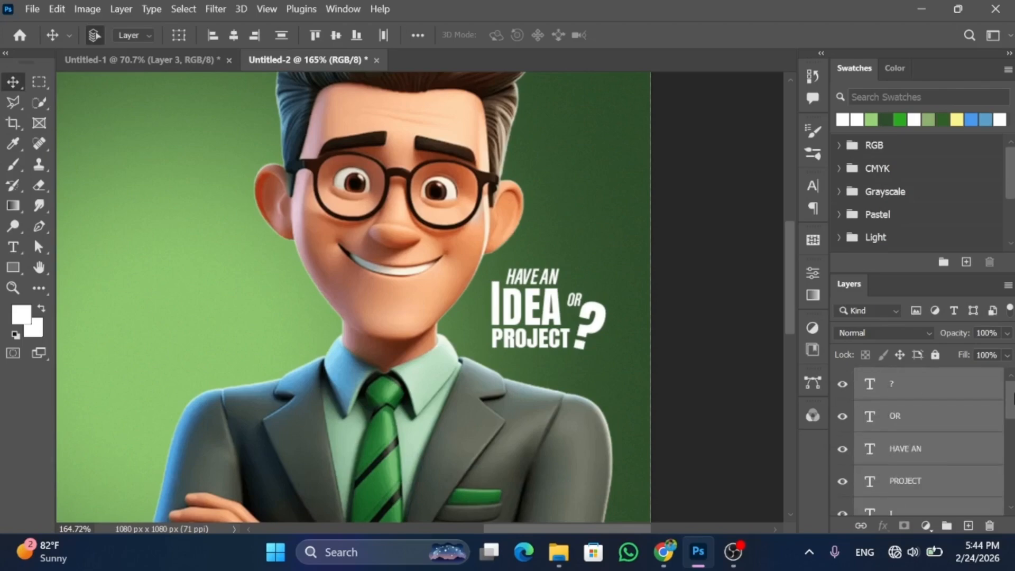
click(947, 526)
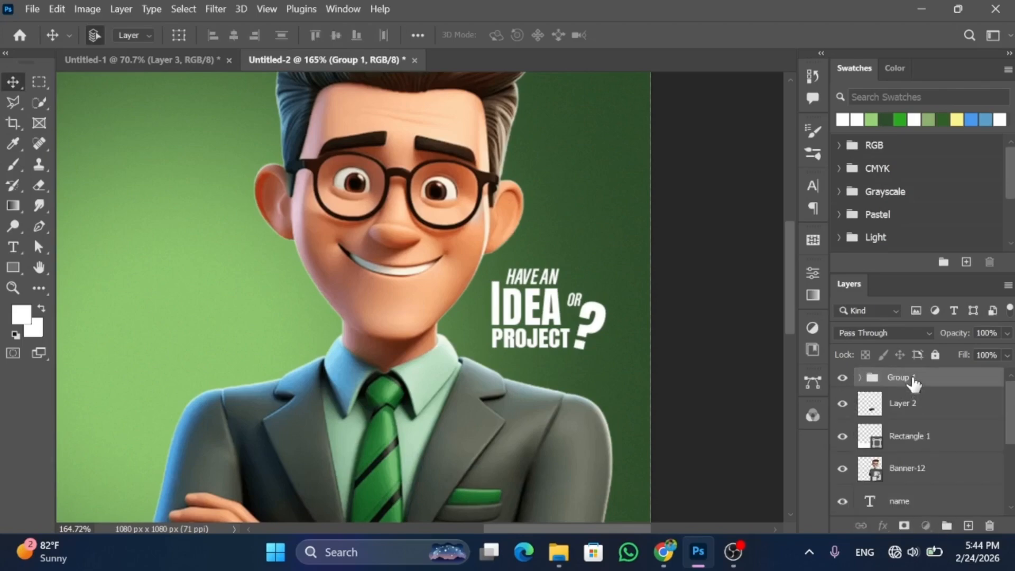
double_click(899, 379)
click(733, 374)
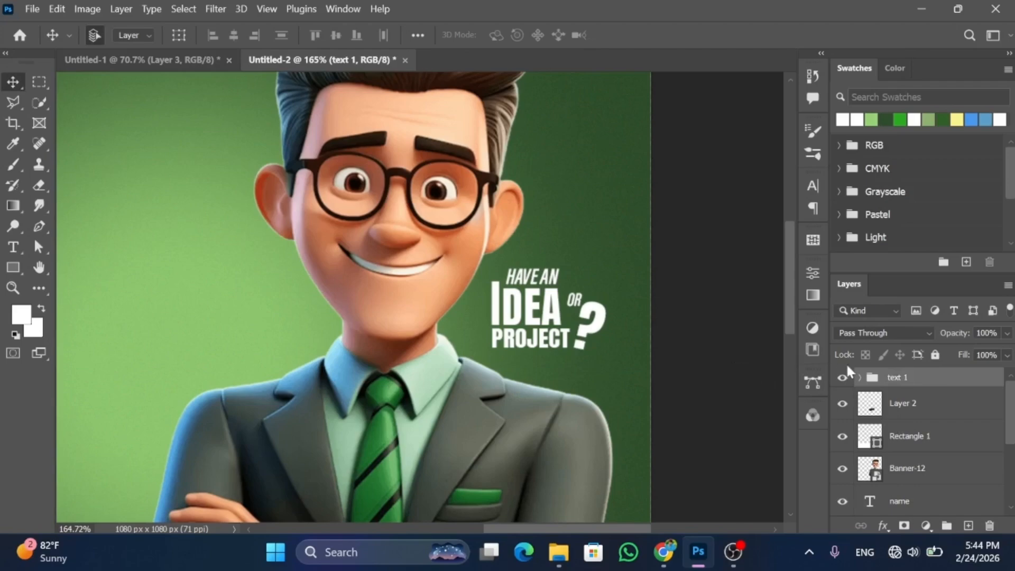
Step: Apply a black drop shadow to the text 1 group with a 146° angle, 8 px distance and 9% spread
click(883, 526)
click(888, 519)
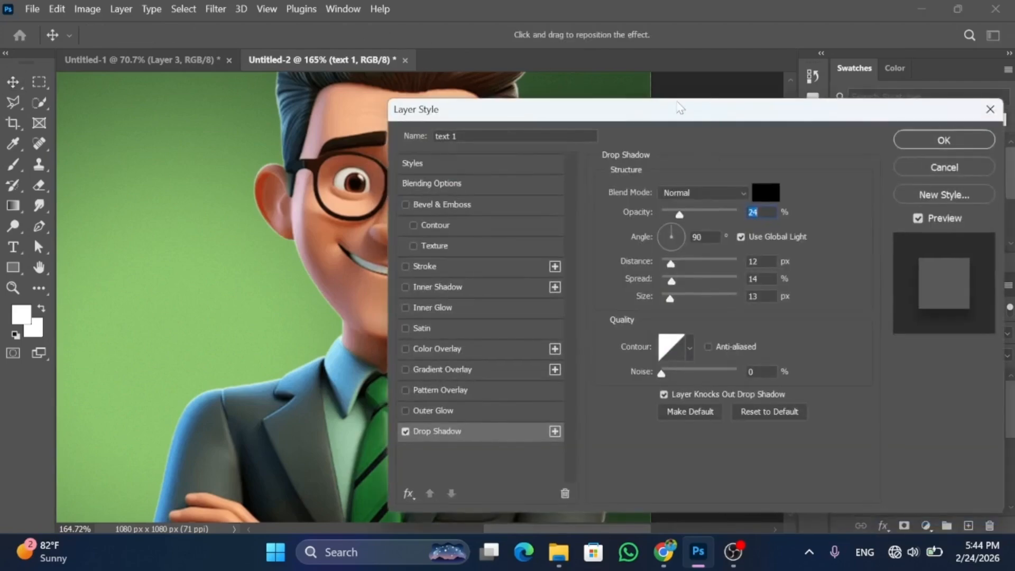
drag(680, 108, 178, 89)
drag(166, 217, 165, 262)
drag(167, 279, 164, 279)
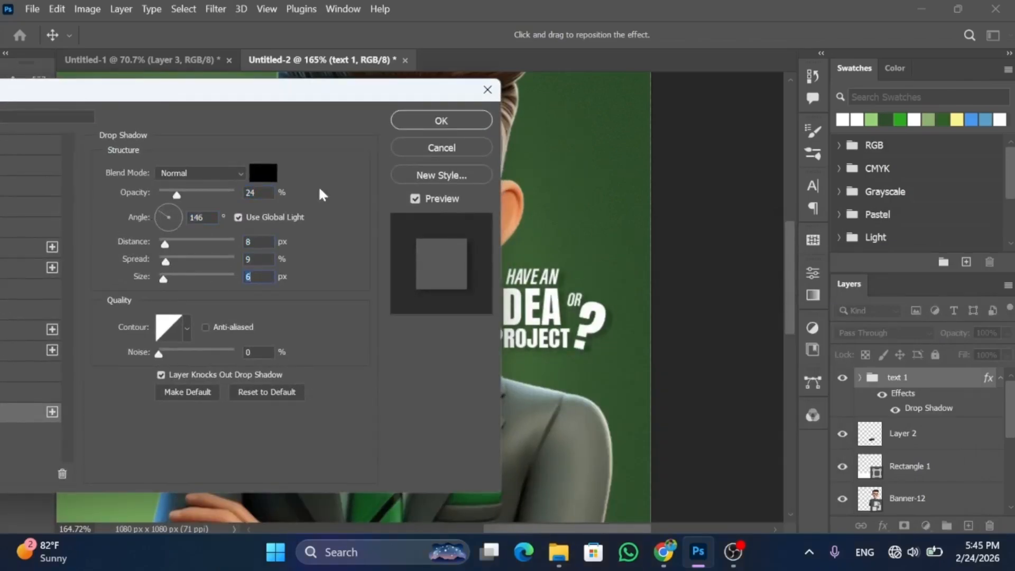
key(Up)
key(Up)
key(Up)
key(Up)
click(445, 121)
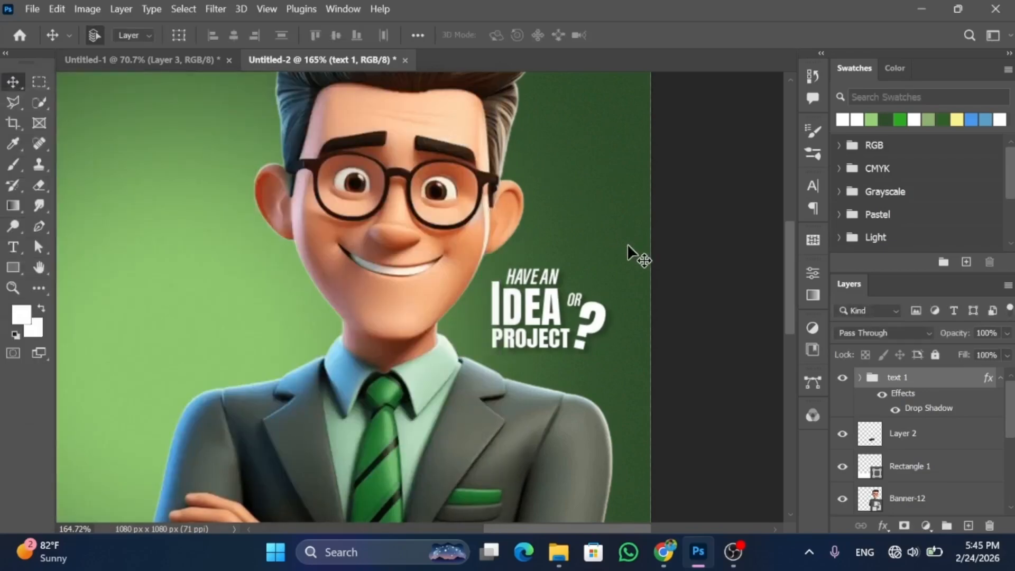
Step: Add the text DIGITAL in white Anton Regular at 72 pt on the green area beside the businessman
key(z)
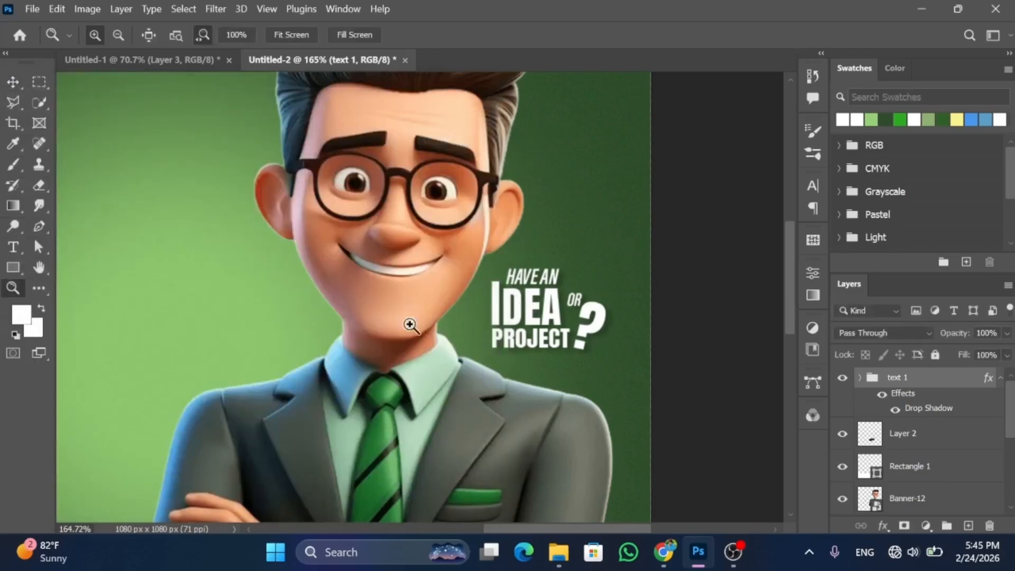
drag(386, 333, 351, 314)
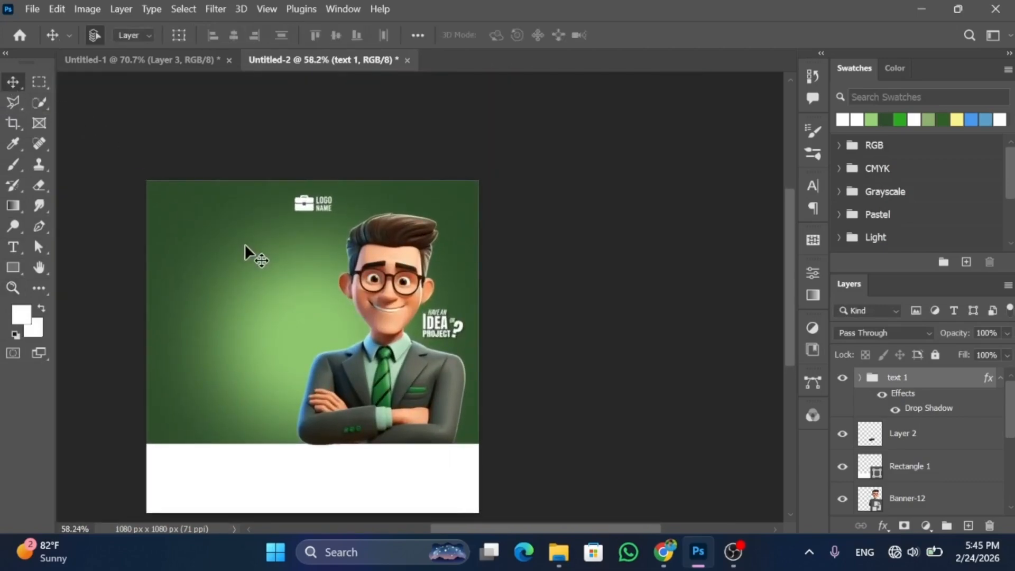
key(h)
drag(245, 240, 312, 204)
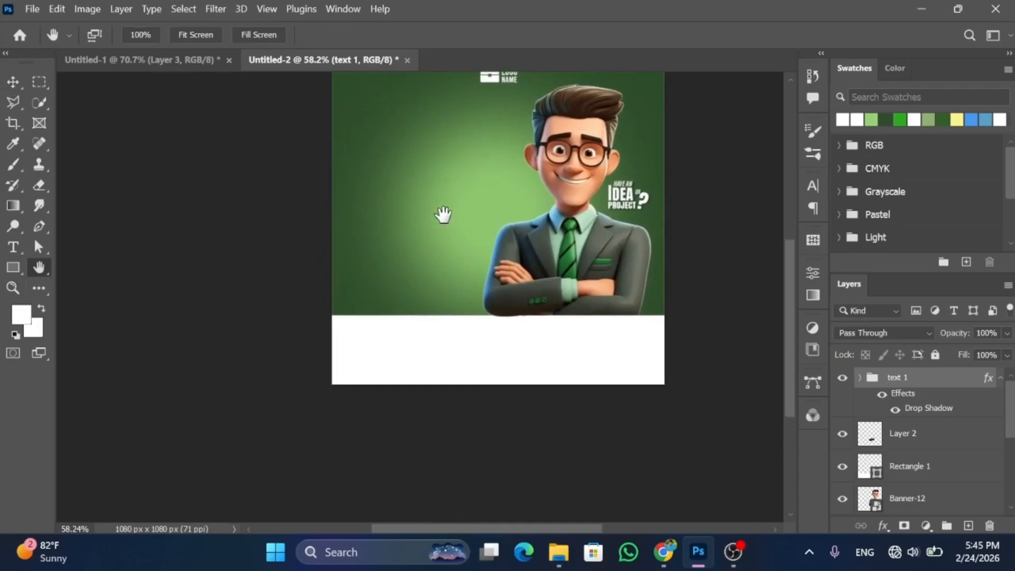
drag(444, 213, 392, 285)
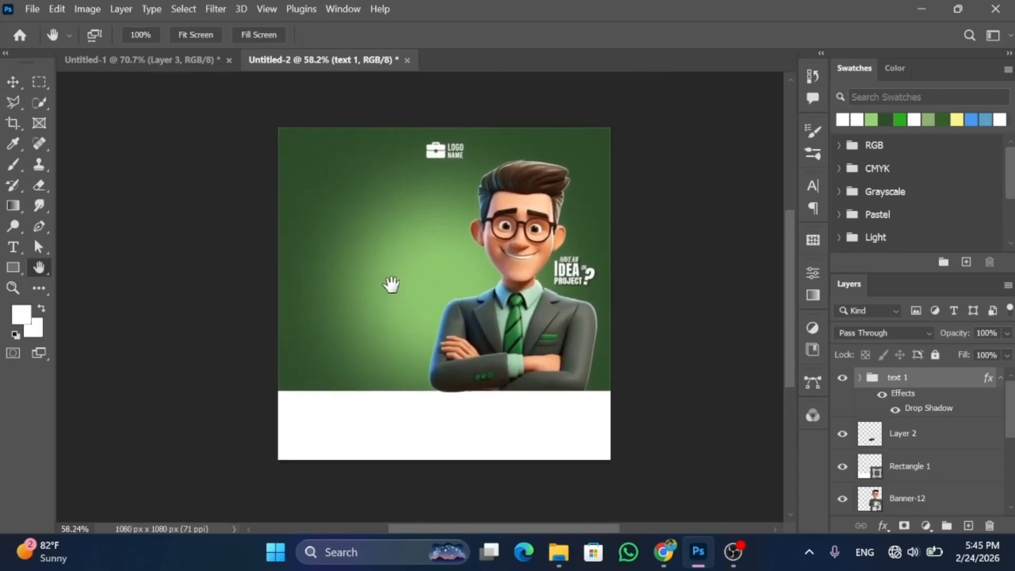
click(12, 80)
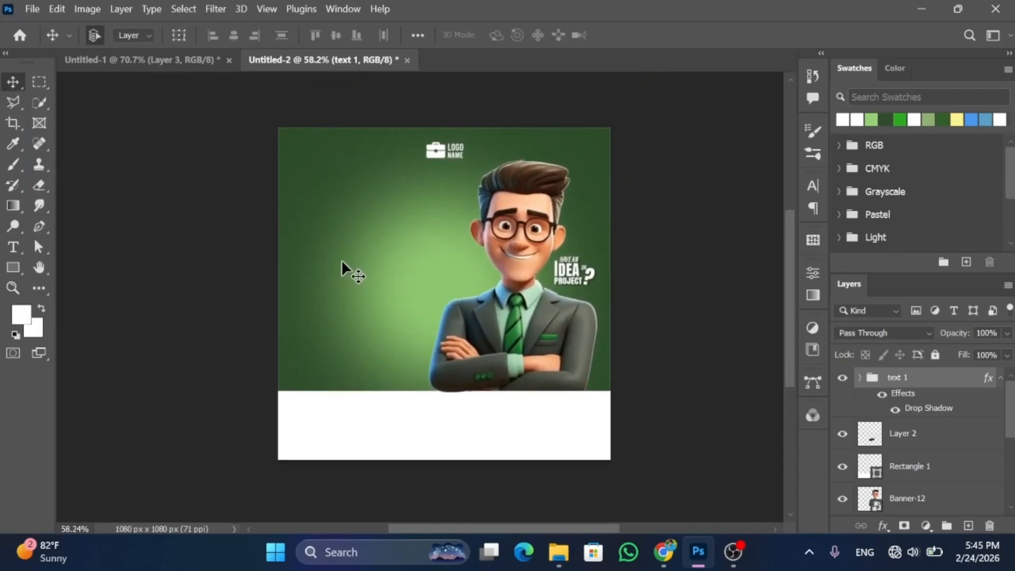
key(t)
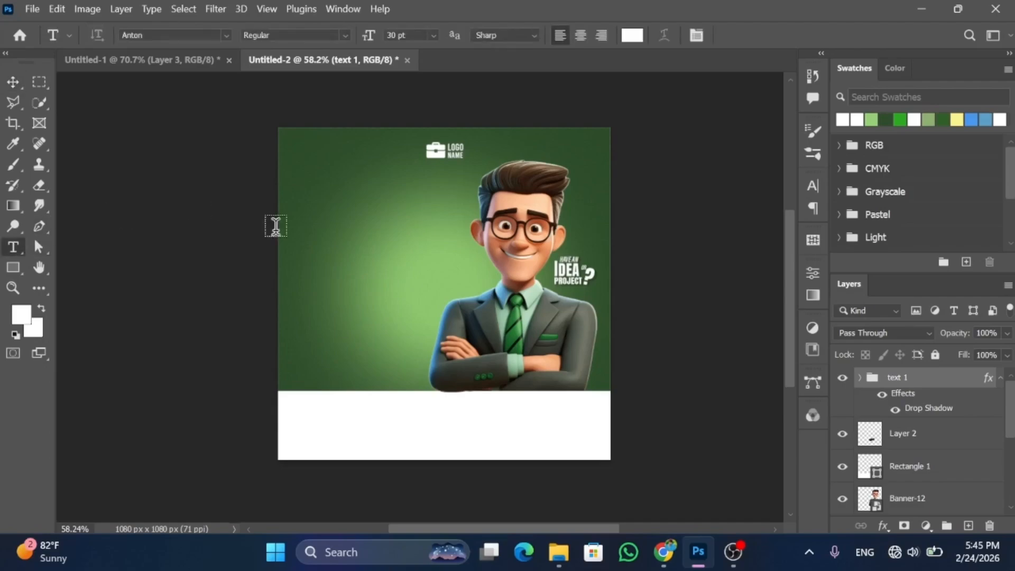
click(318, 224)
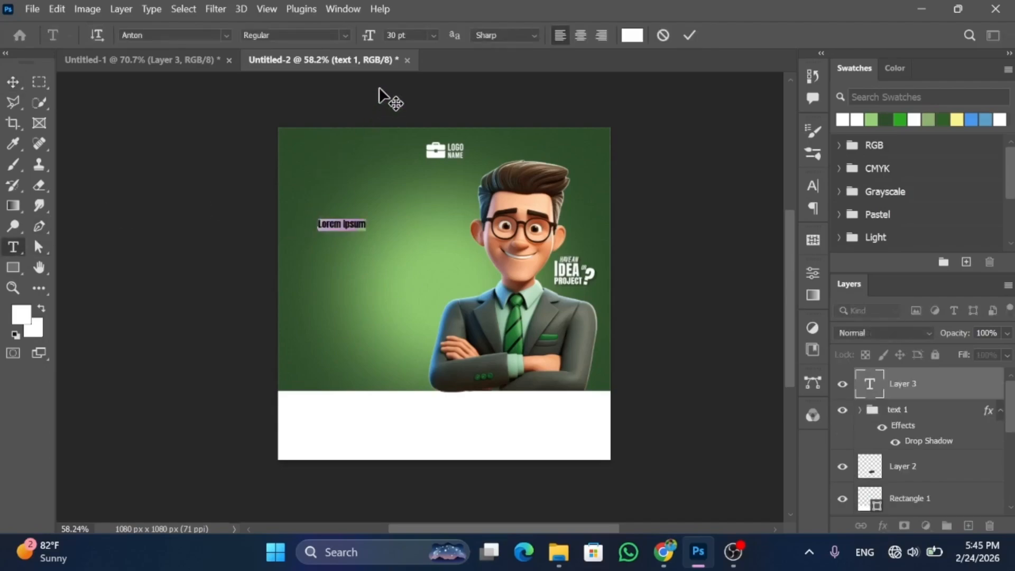
click(434, 35)
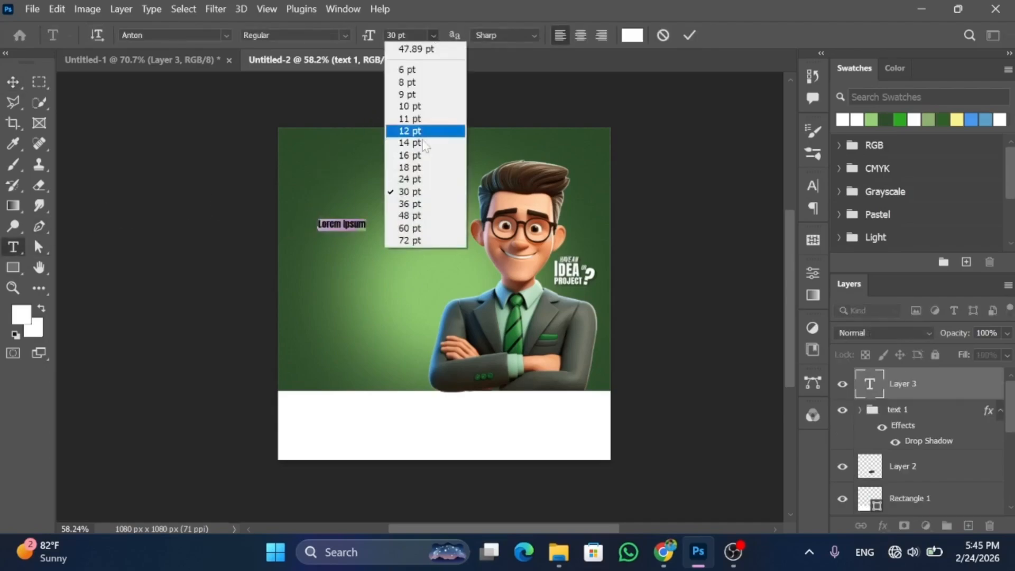
click(418, 242)
text(DIGITAL)
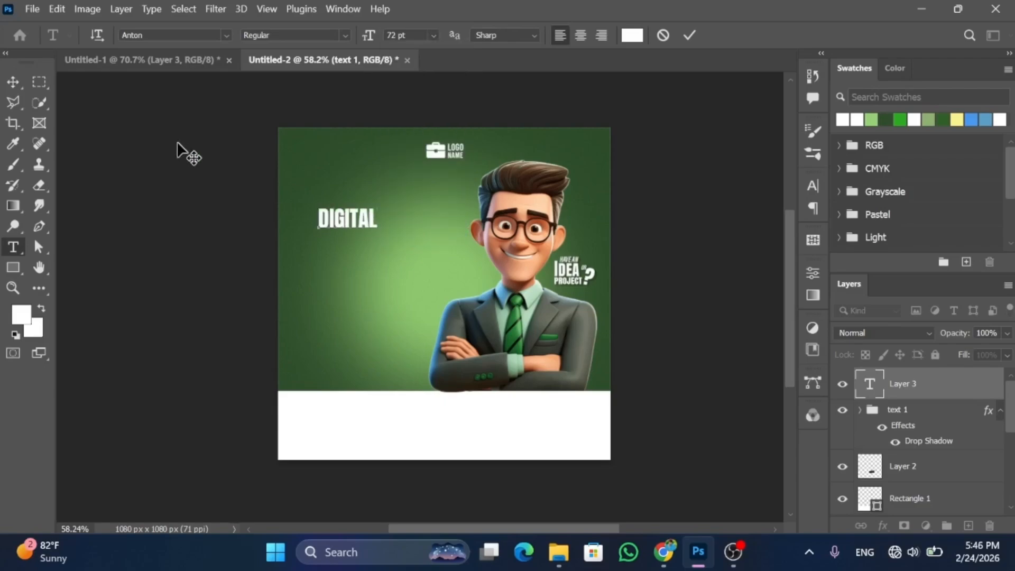
click(11, 81)
Step: Enlarge the DIGITAL text proportionally to about 148 pt, then check its character settings
key(ctrl+t)
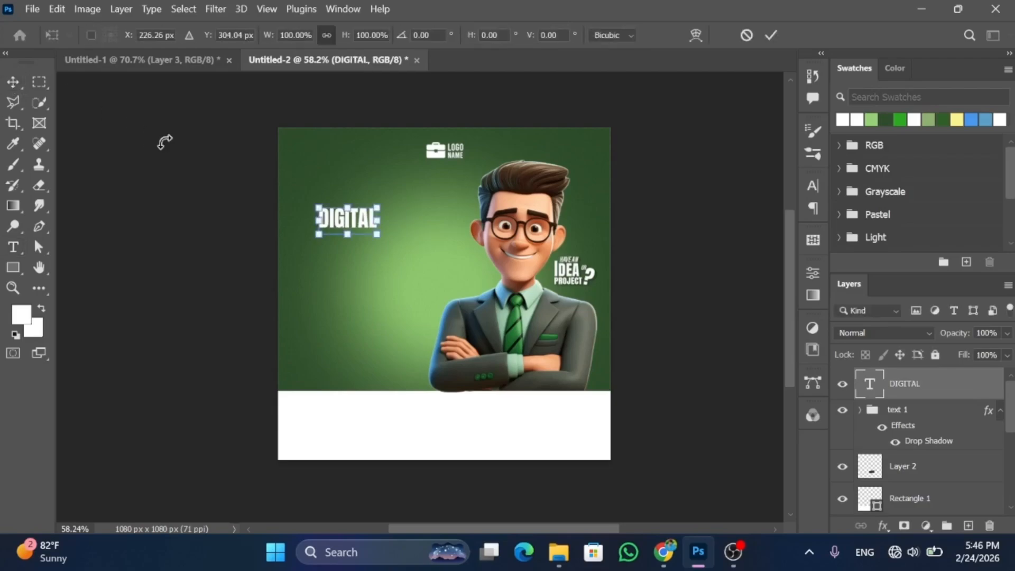
drag(375, 236, 439, 262)
key(Return)
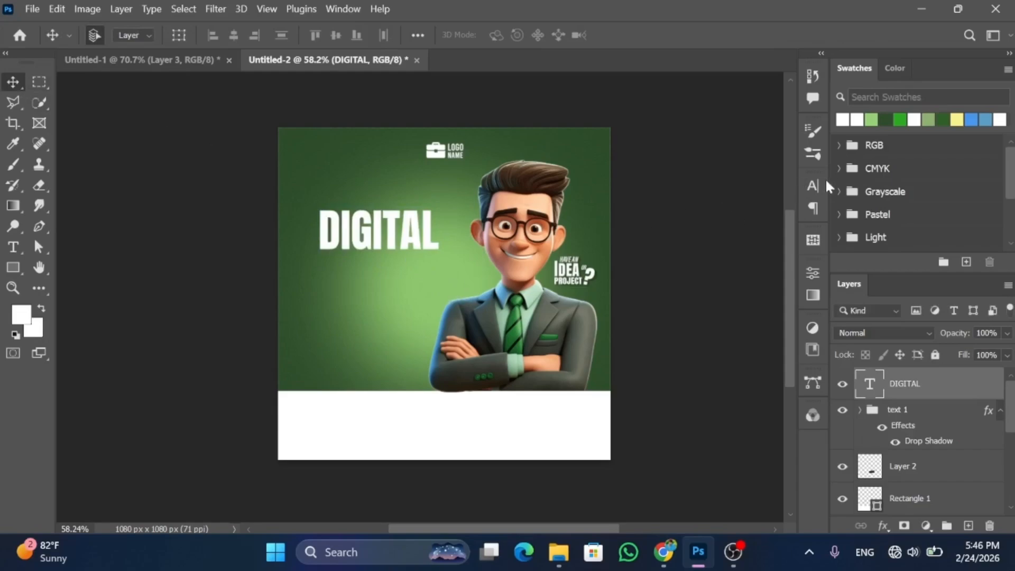
click(814, 185)
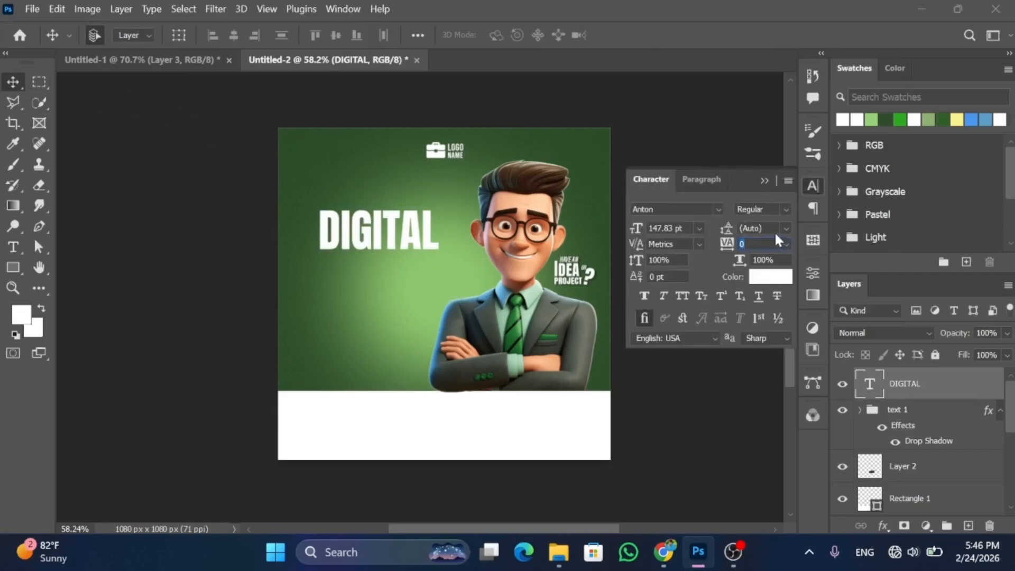
click(764, 181)
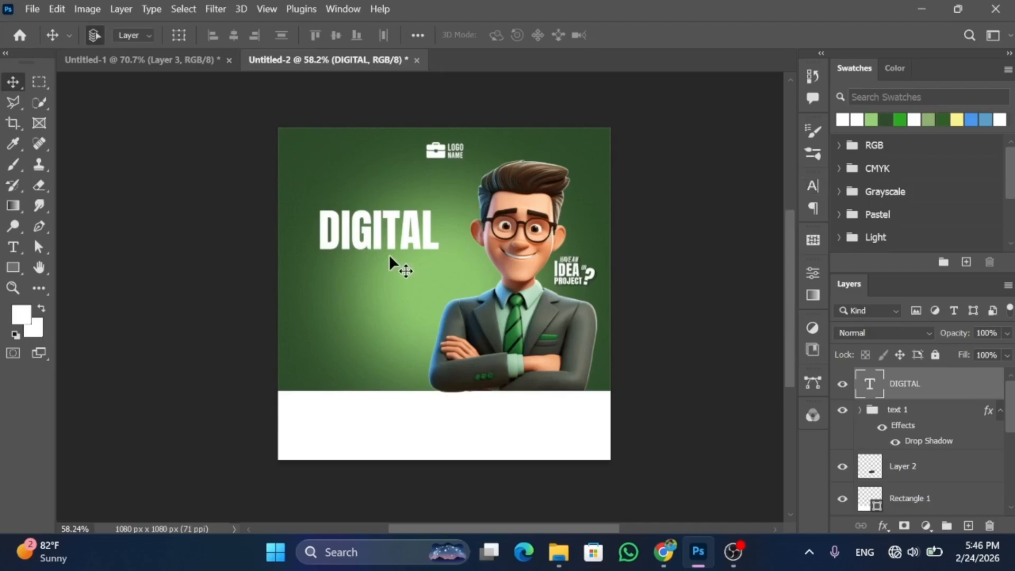
Step: Scale the DIGITAL text up by about 124% and shift it left, clear of the businessman's face
key(ctrl+t)
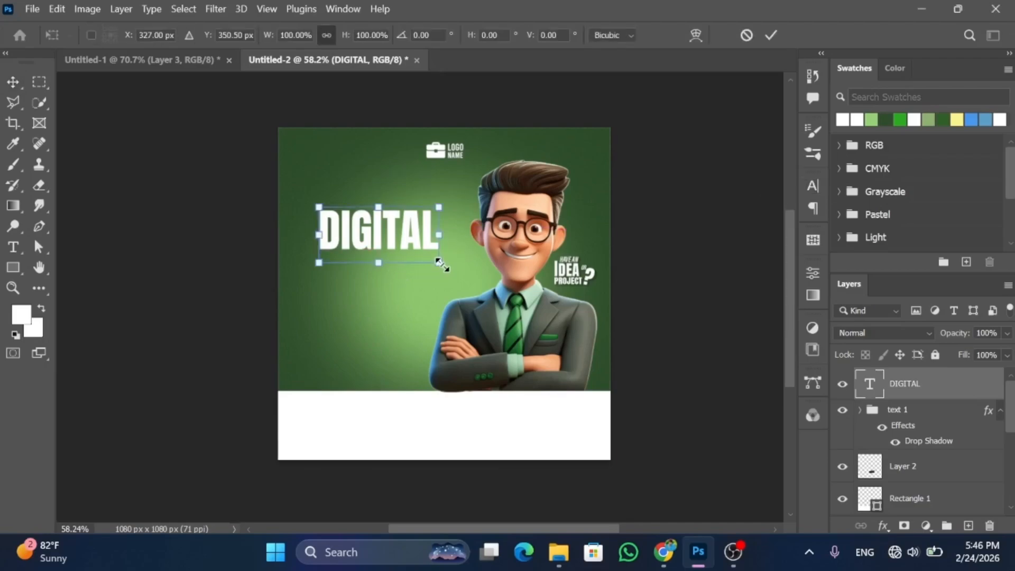
drag(439, 262, 463, 290)
key(Left)
key(Left)
key(Left)
key(Left)
key(Left)
key(Left)
key(Left)
key(Left)
key(Left)
key(Left)
key(Left)
key(Left)
key(Left)
key(Left)
key(Left)
key(Left)
key(Left)
key(Left)
key(Left)
key(Left)
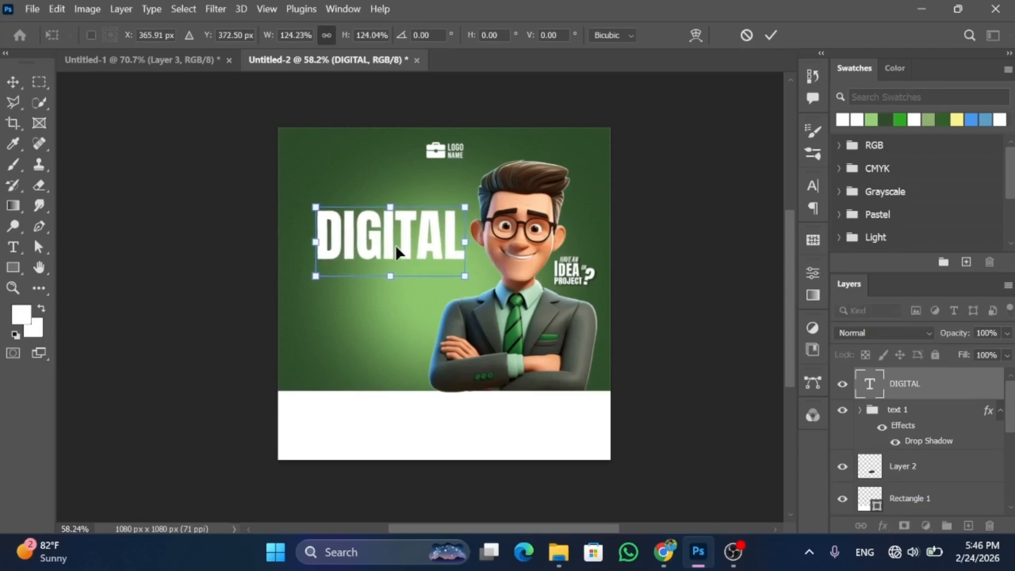
key(Left)
key(Left)
key(Left)
key(Left)
key(Left)
key(Left)
key(Left)
key(Left)
key(Left)
key(Left)
key(Left)
key(Left)
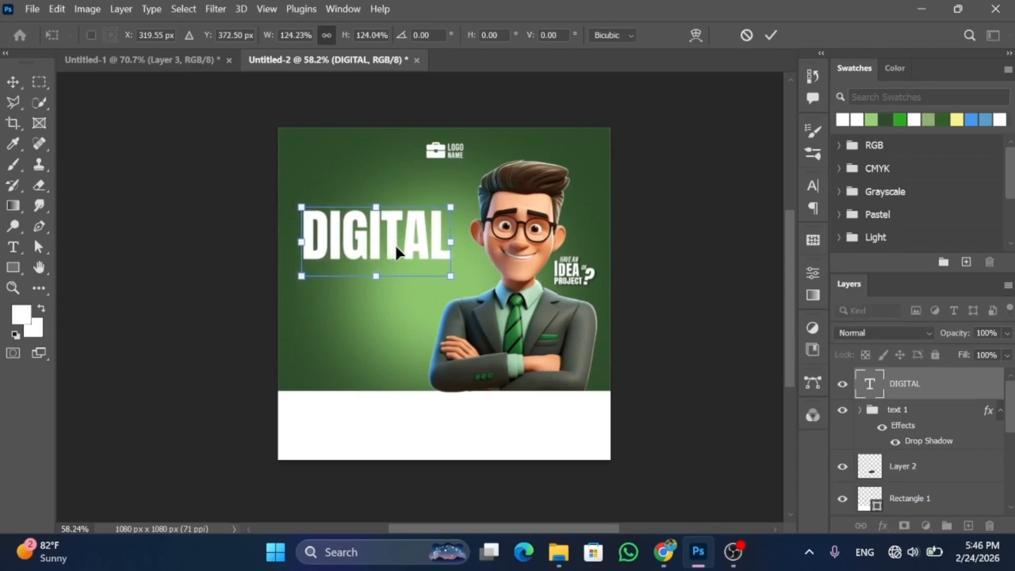
click(14, 84)
Step: Duplicate the DIGITAL text directly below the original and change the copy's wording to MARKETING
drag(387, 239, 387, 293)
double_click(387, 288)
text(MA)
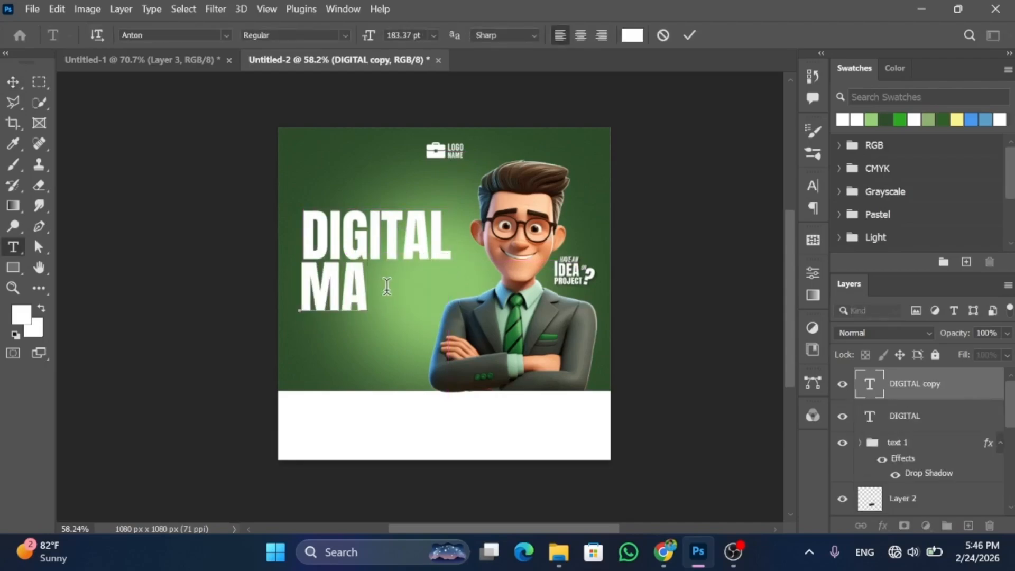
text(RKETI)
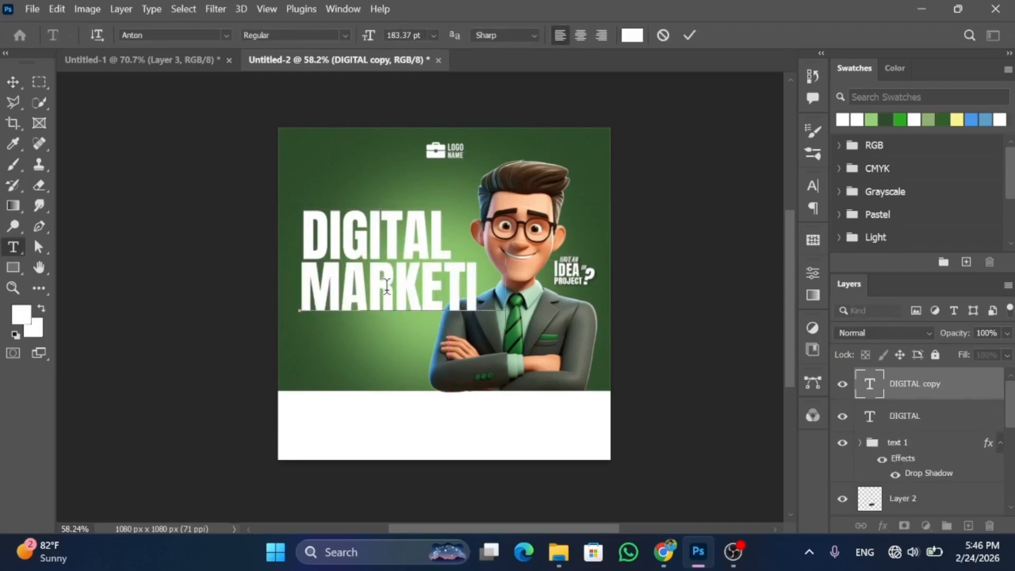
text(NG)
click(12, 82)
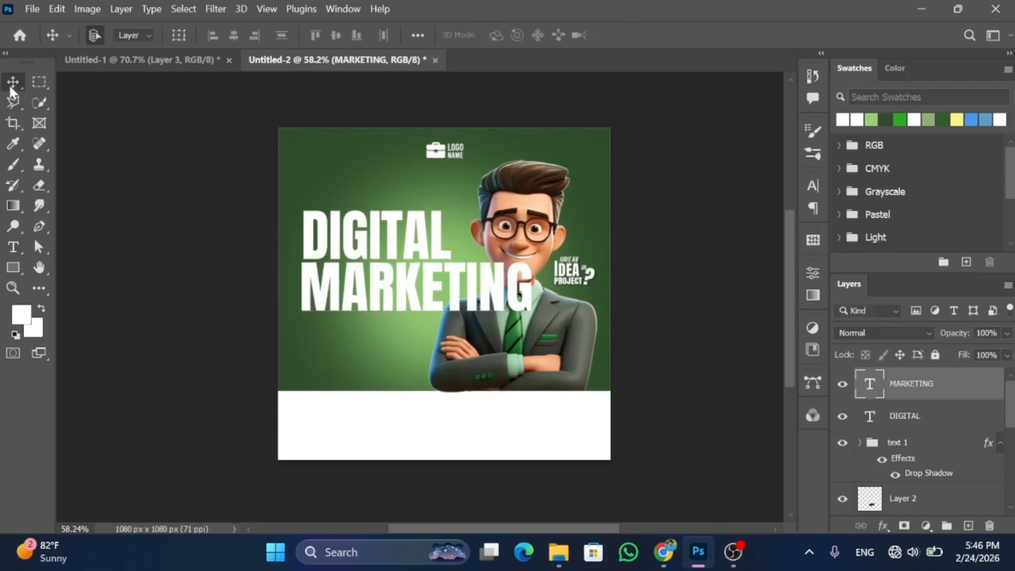
Step: Scale MARKETING down to about 65% so it matches the width of DIGITAL and sits right beneath it
key(ctrl+t)
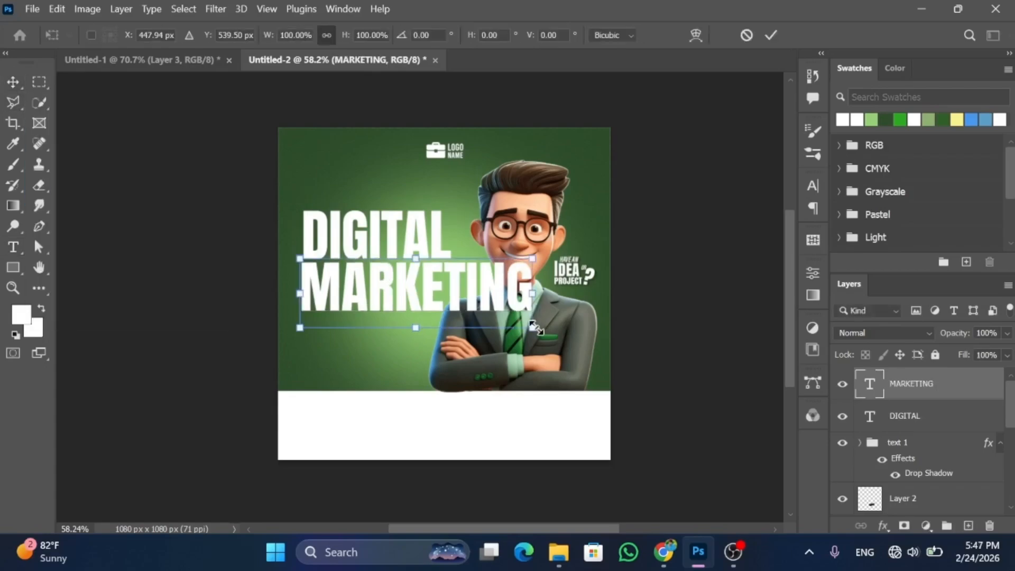
drag(533, 328, 453, 312)
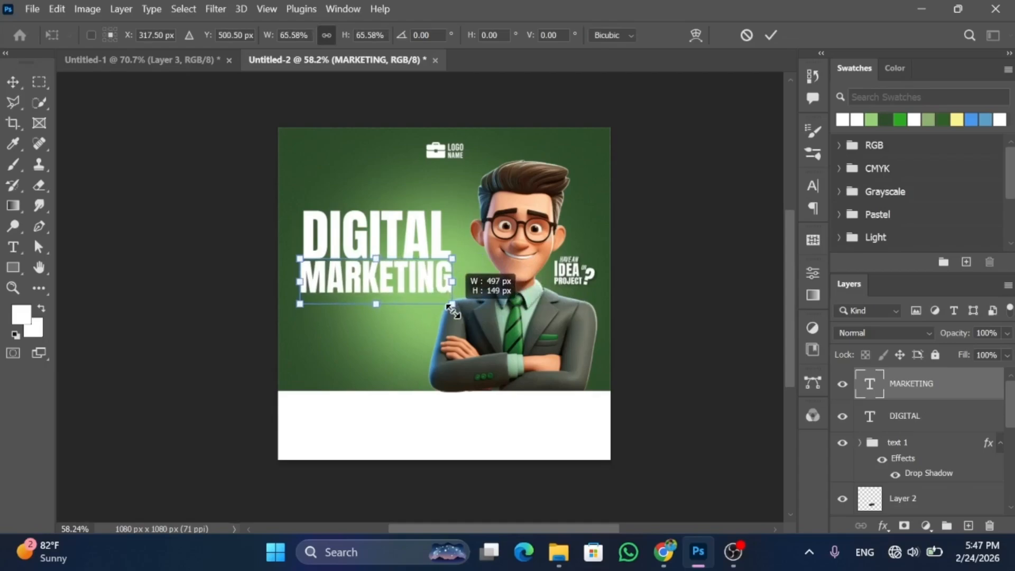
drag(452, 311, 452, 311)
click(13, 82)
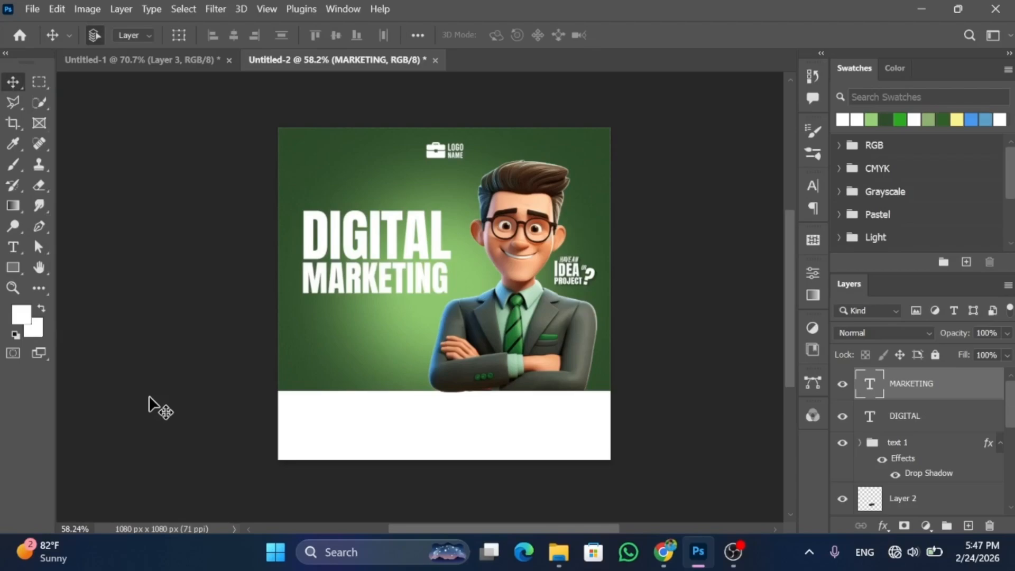
Step: Select the DIGITAL and MARKETING texts together and move them up slightly on the green area
drag(356, 305, 356, 157)
key(Up)
key(Up)
key(Up)
key(Up)
key(shift+Up)
key(shift+Up)
key(shift+Up)
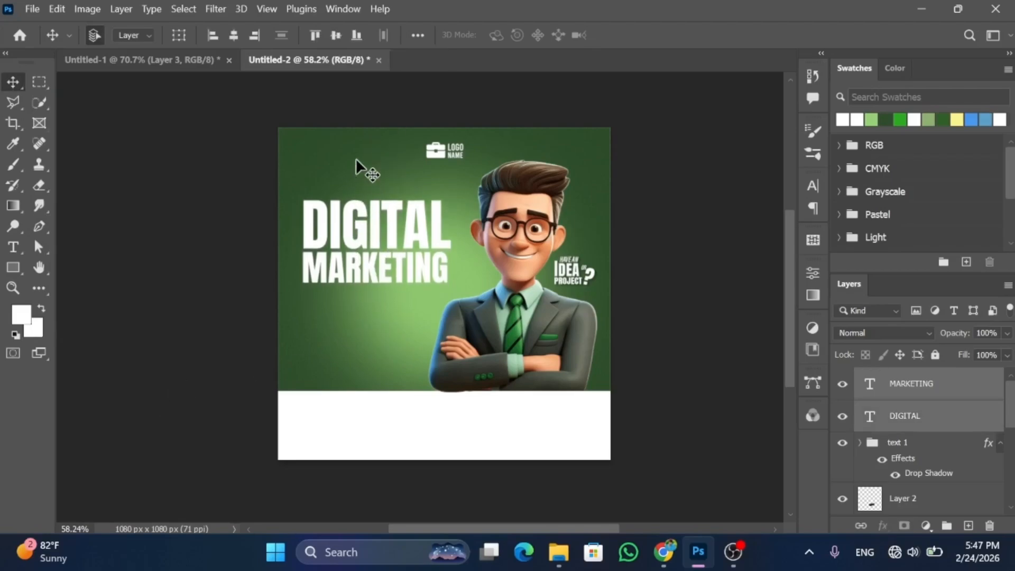
key(shift+Up)
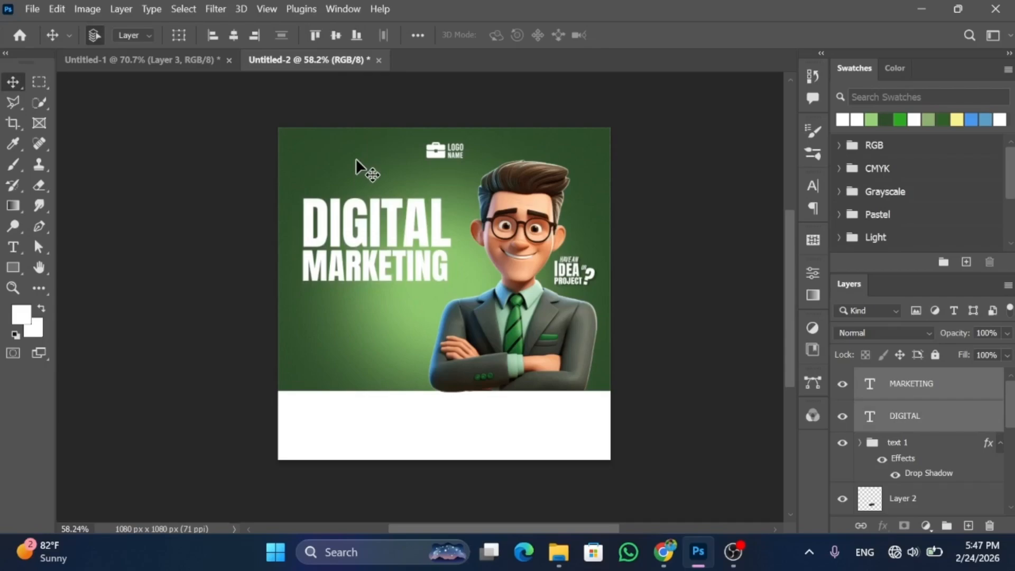
click(267, 306)
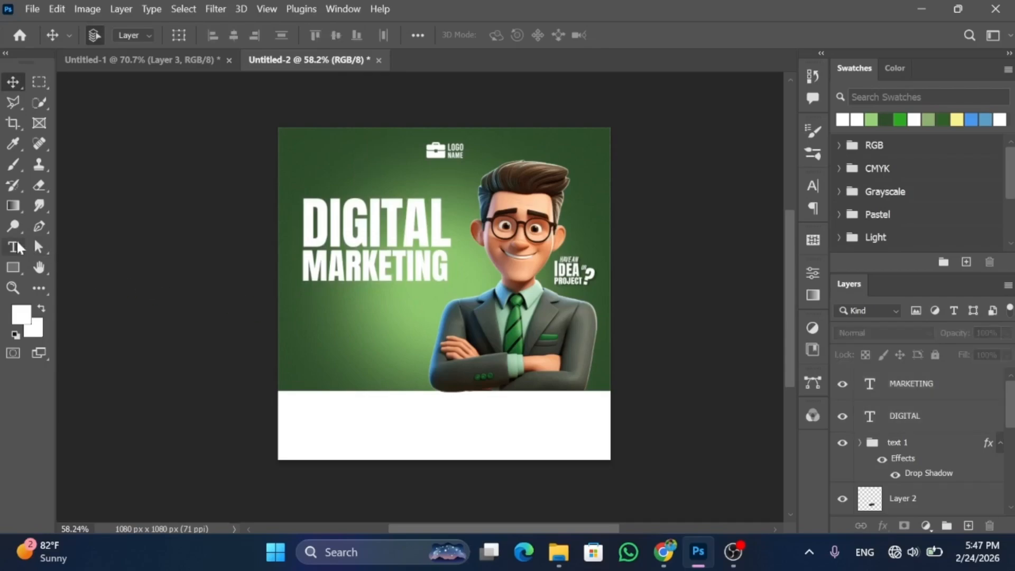
Step: Add the text CREATIVE in white Source Sans 3 VF Regular at 72 pt above DIGITAL
click(13, 247)
click(345, 181)
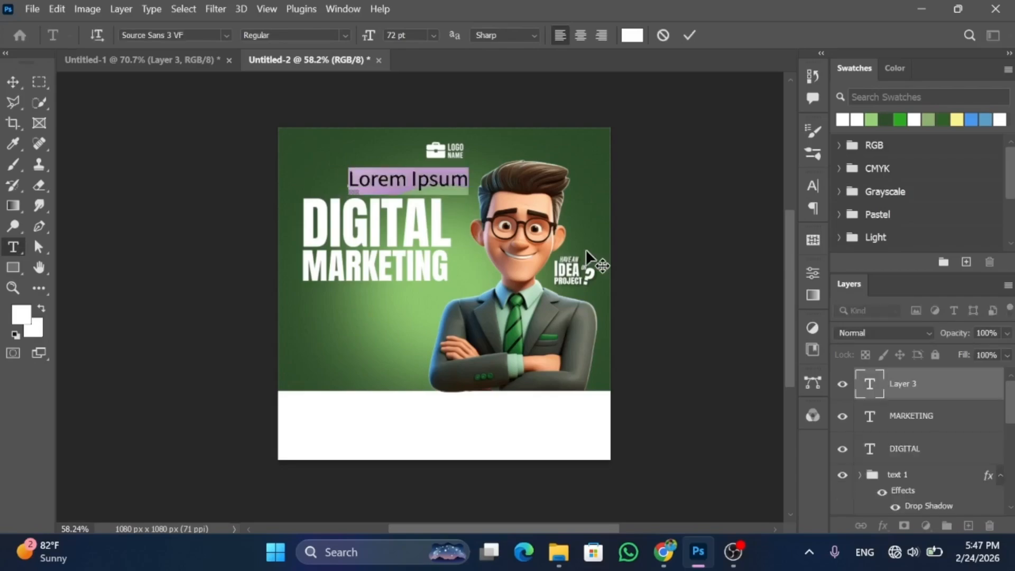
text(CREATIVE)
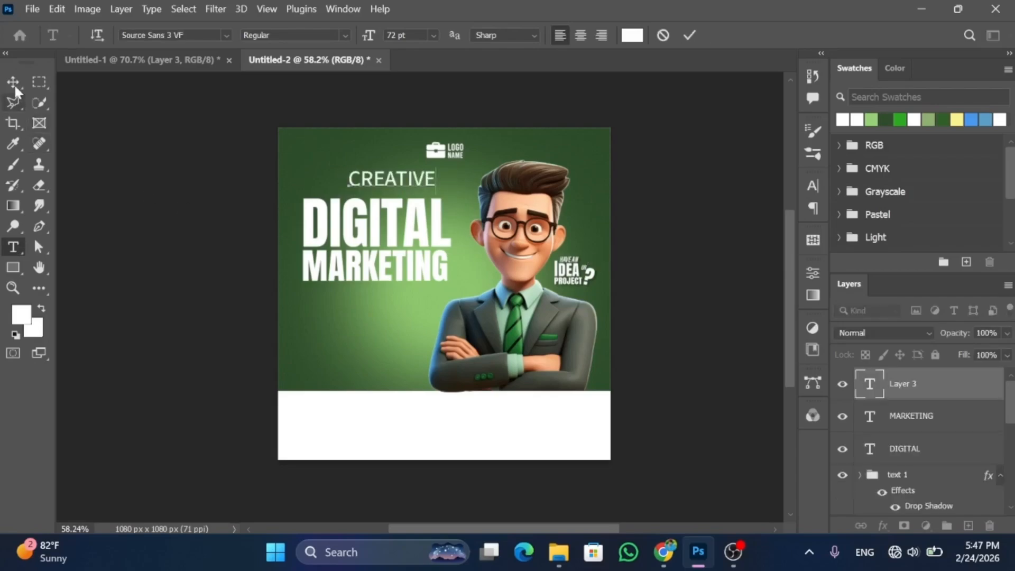
click(14, 80)
Step: Nudge CREATIVE left and slightly down so it sits roughly centred just above DIGITAL
key(Left)
key(Left)
key(Left)
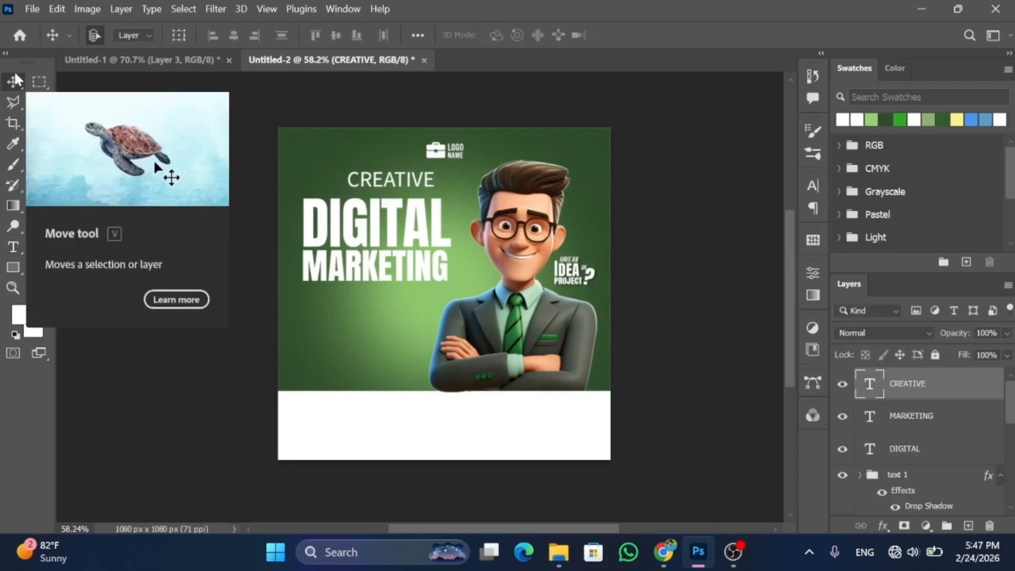
key(shift+Left)
key(shift+Left)
key(shift+Left)
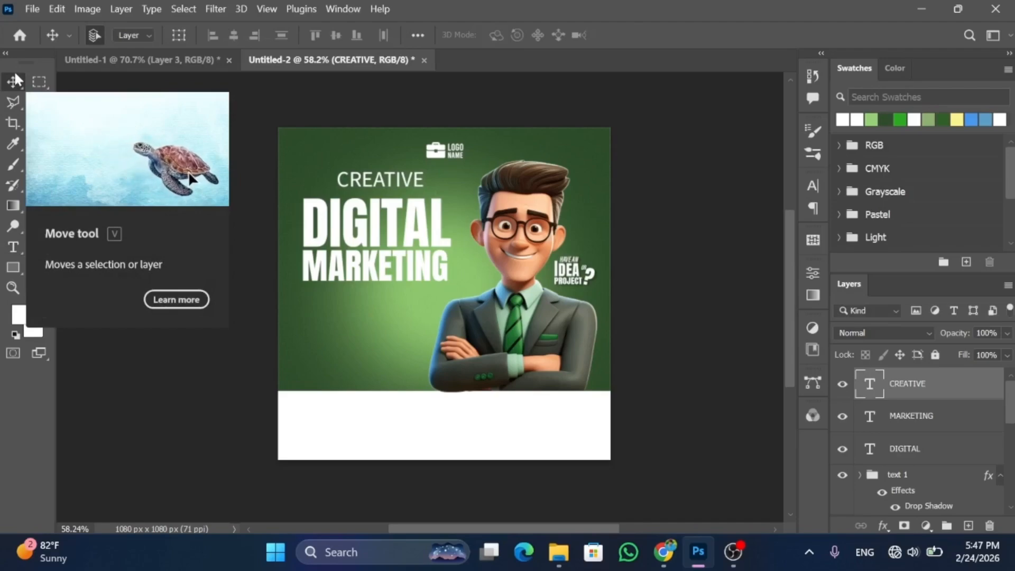
key(Down)
key(Down)
key(Down)
key(Down)
key(Down)
key(shift+Left)
key(shift+Left)
key(Down)
key(Down)
key(Down)
key(Down)
key(Down)
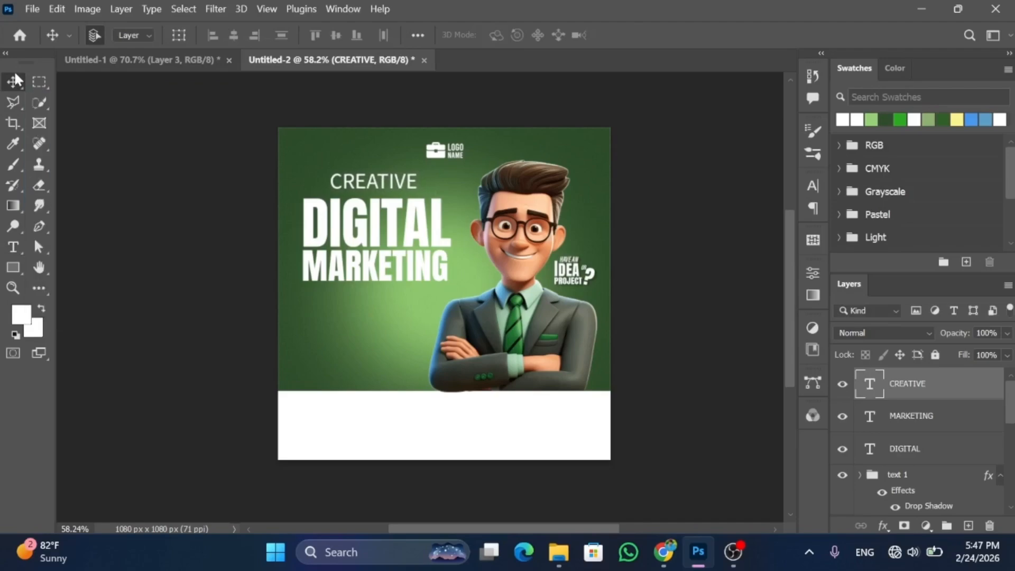
key(ctrl+t)
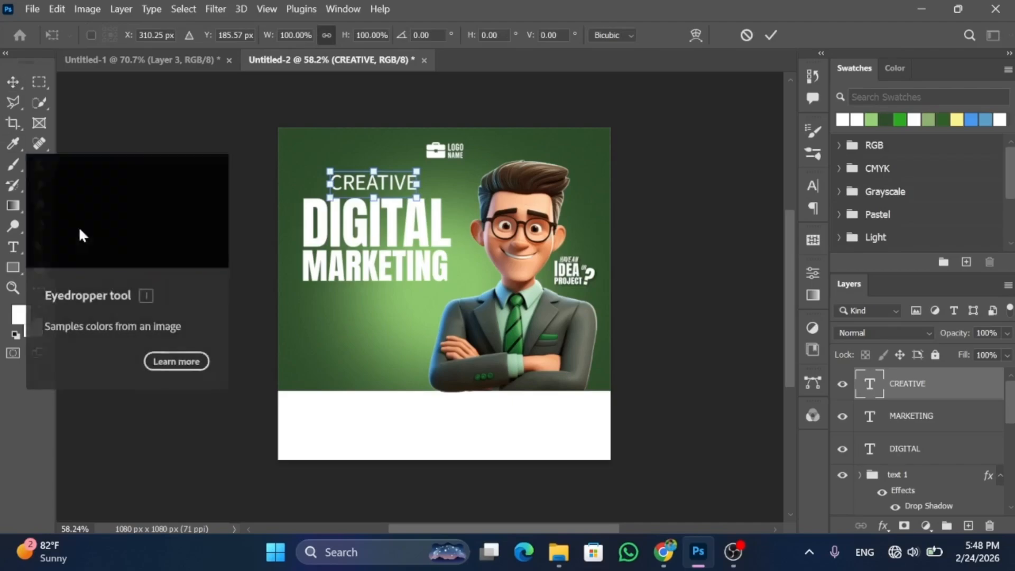
key(Return)
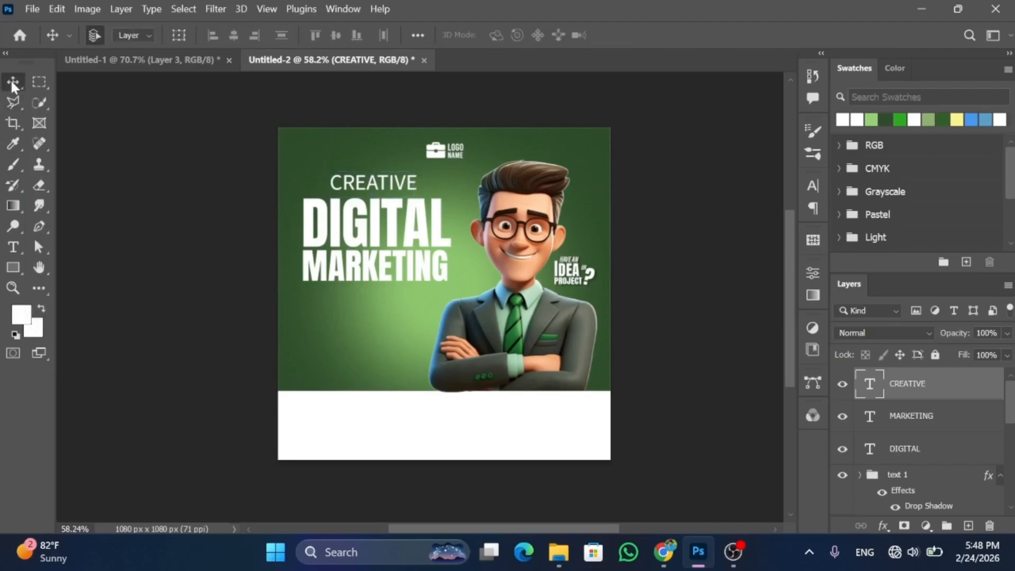
Step: Change the font of CREATIVE to Segoe UI Symbol and nudge it slightly left and down
click(15, 249)
click(226, 35)
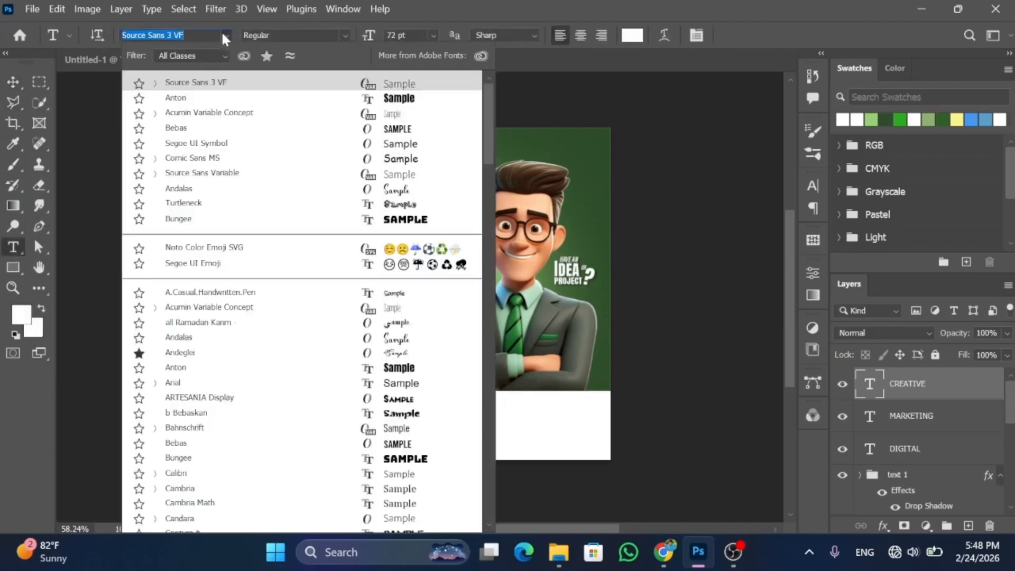
click(411, 151)
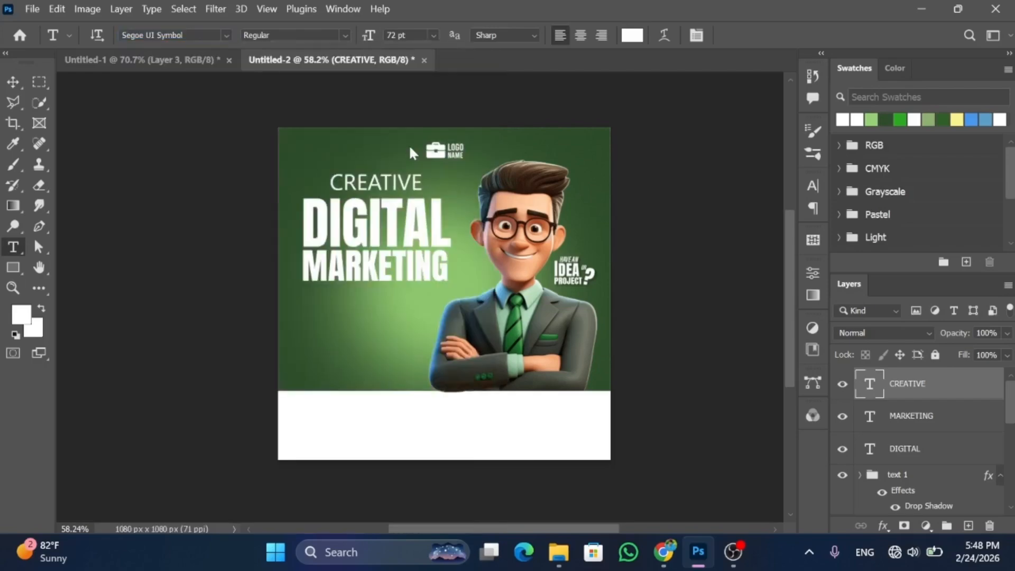
click(13, 80)
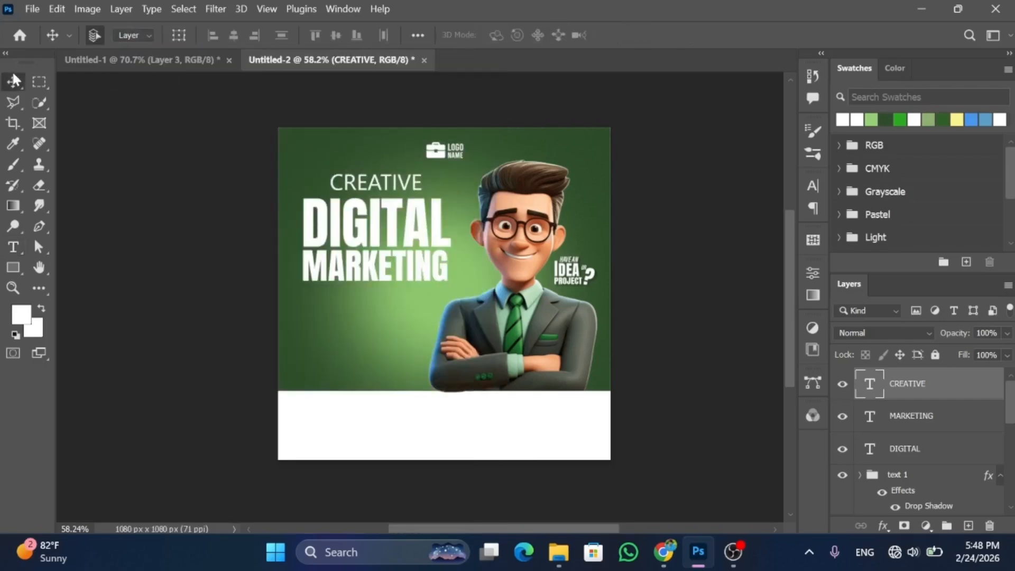
key(Left)
key(Left)
key(Left)
key(Left)
key(Down)
key(Down)
key(Down)
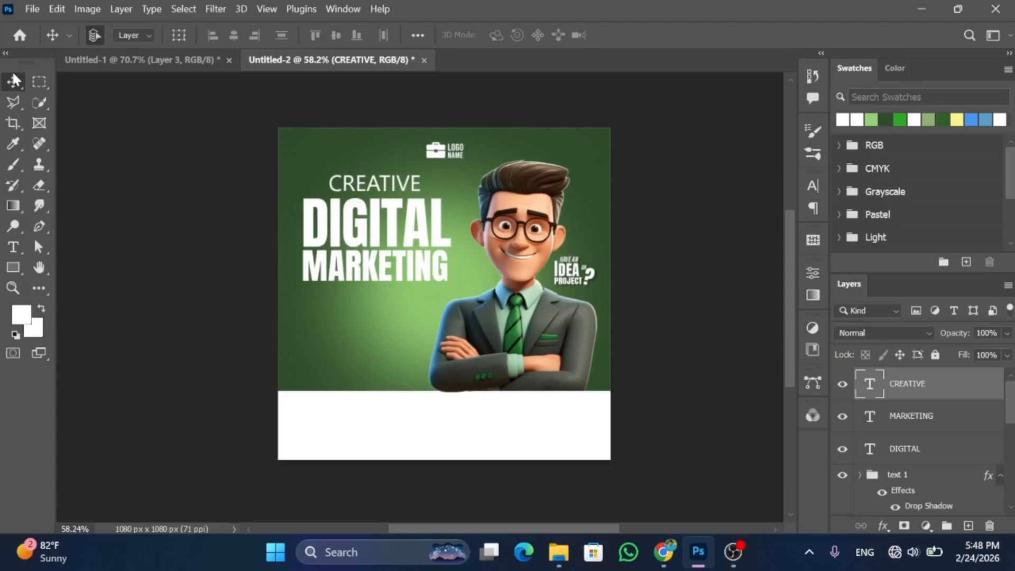
Step: Add the letter-spaced text A G E N C Y in white beneath MARKETING, aligned with its left edge
click(14, 247)
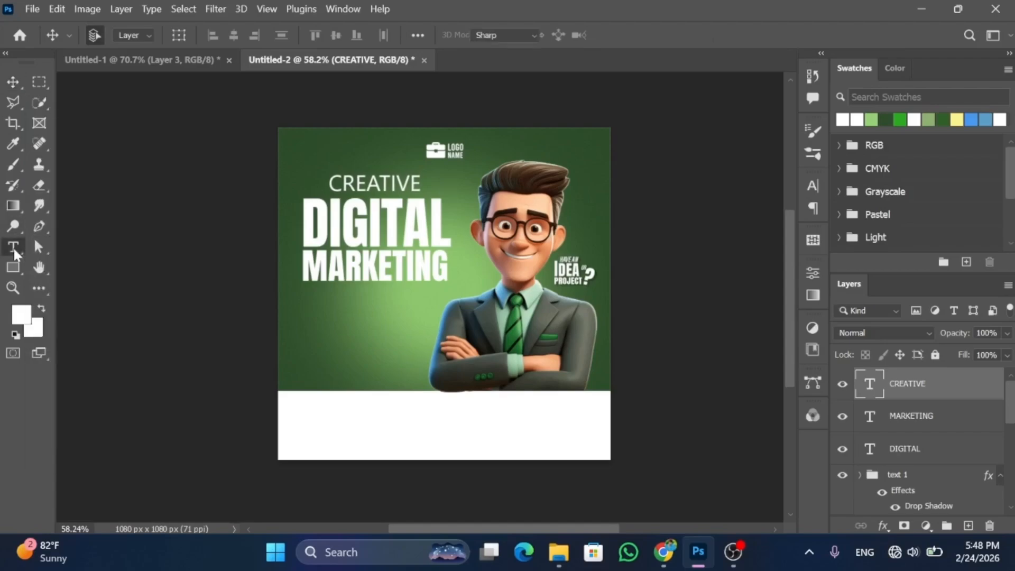
click(307, 300)
text(AGENCY)
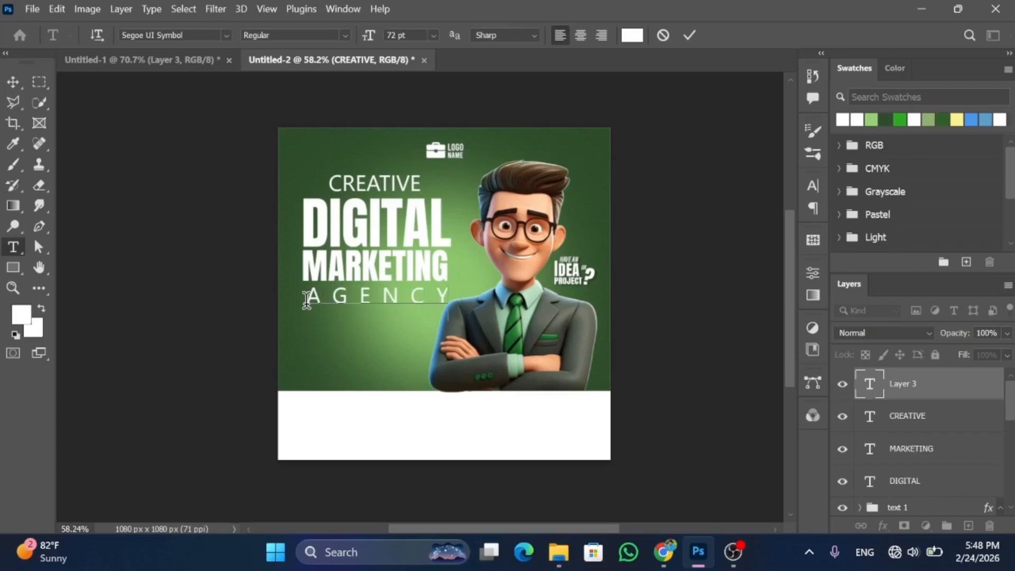
click(14, 82)
key(shift+Left)
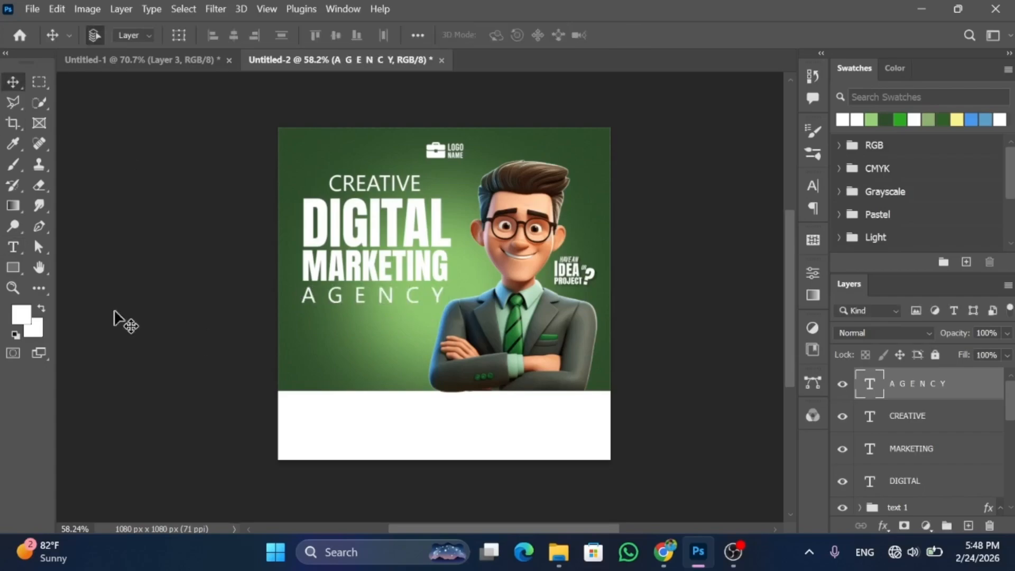
Step: Change the font of the A G E N C Y text to Bebas Regular
click(12, 250)
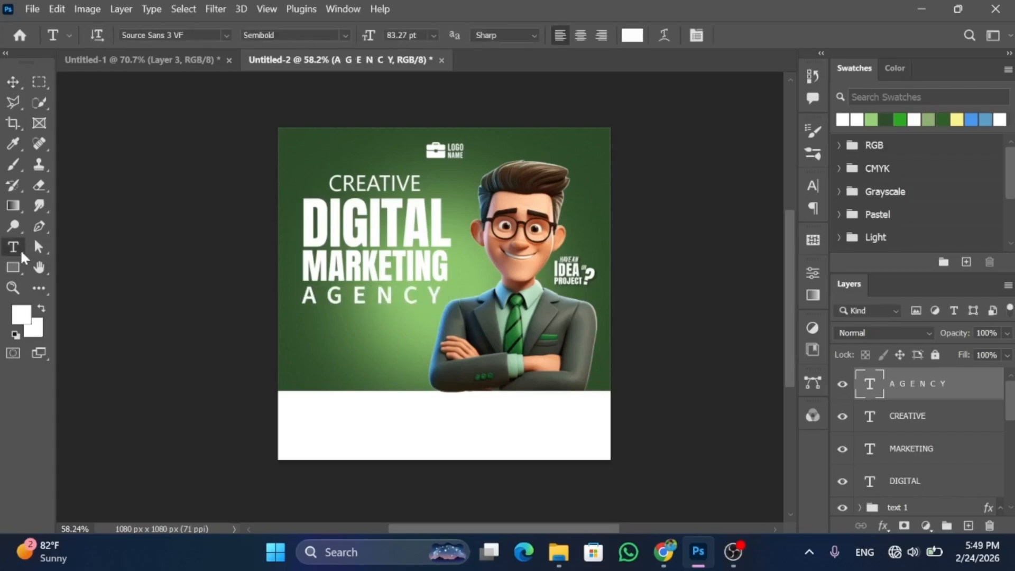
click(226, 34)
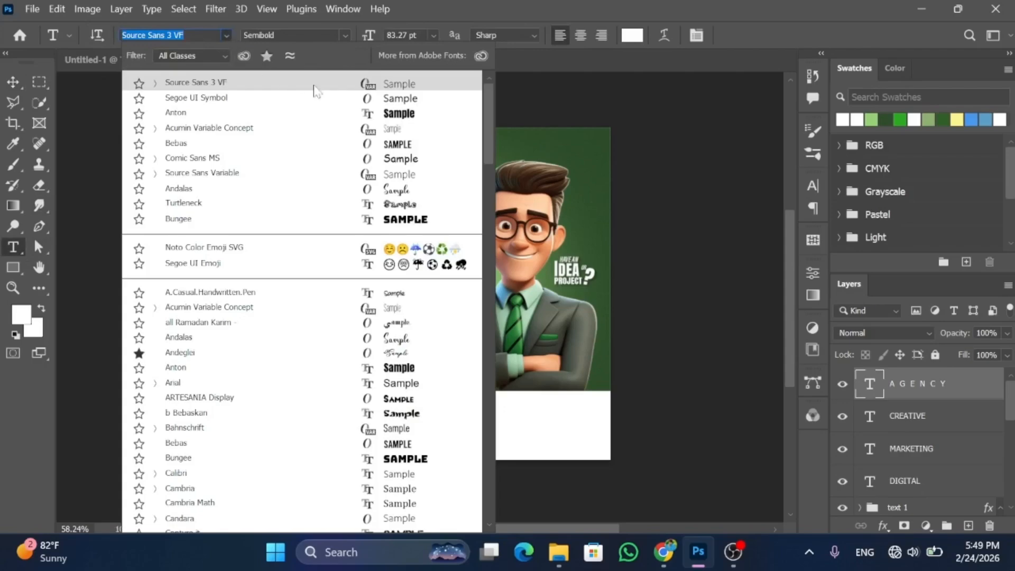
click(407, 149)
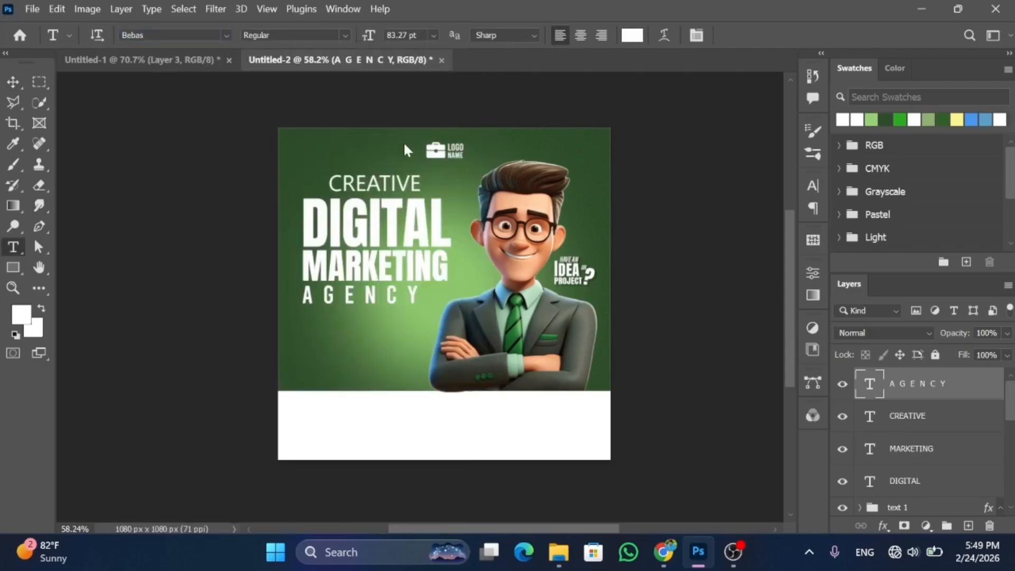
Step: Add the white text WE ARE in Bebas and enlarge it to about 40.56 pt, centred just above CREATIVE
click(355, 160)
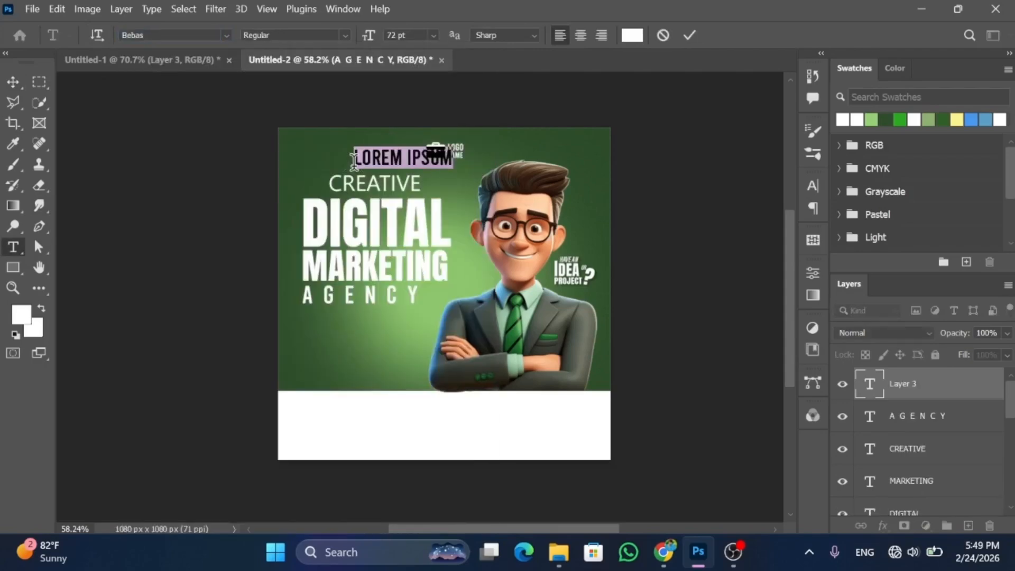
click(434, 35)
click(410, 175)
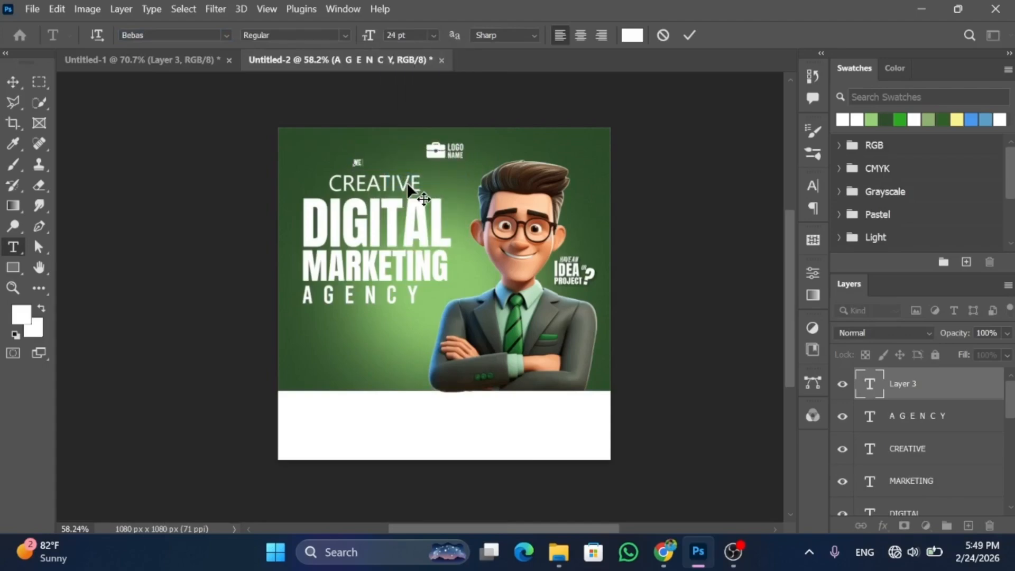
text(WE ARE)
click(12, 83)
key(ctrl+t)
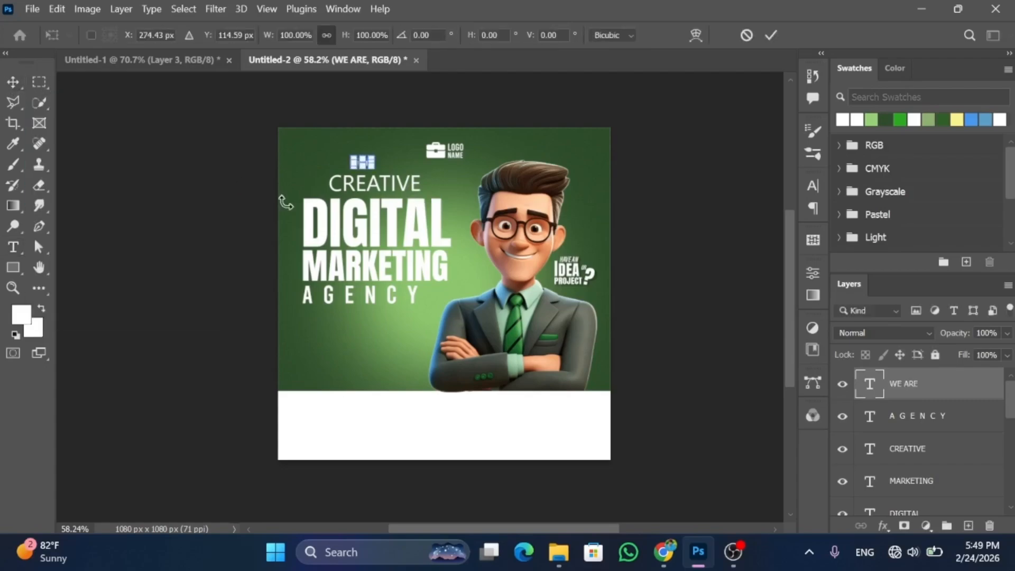
drag(373, 169, 380, 173)
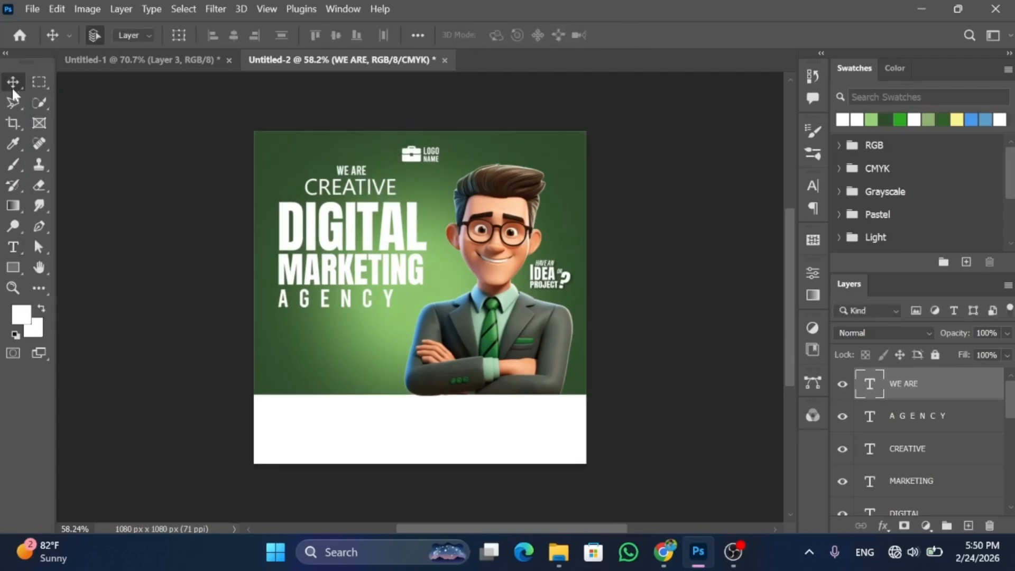
click(20, 248)
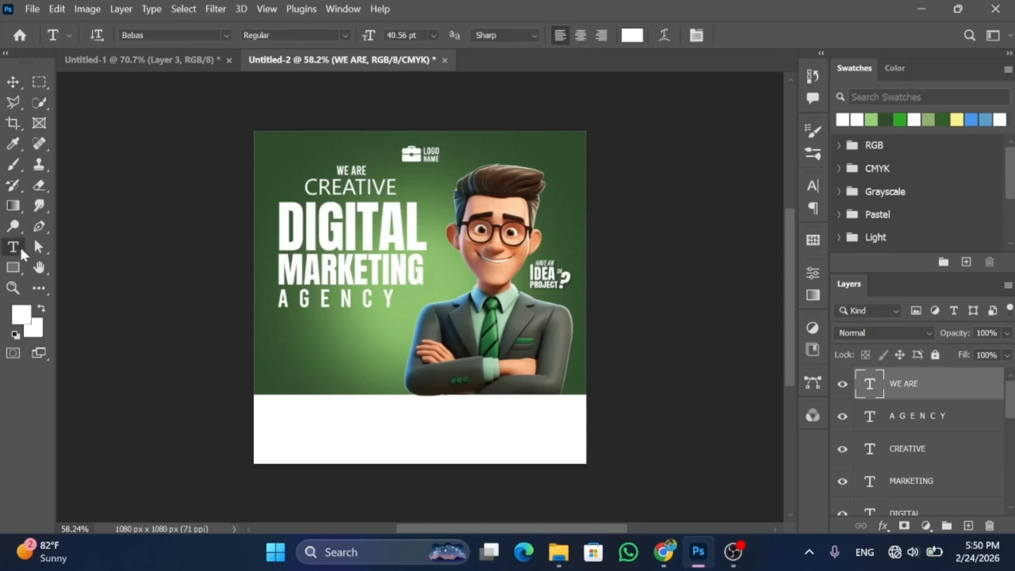
click(226, 35)
text(SA)
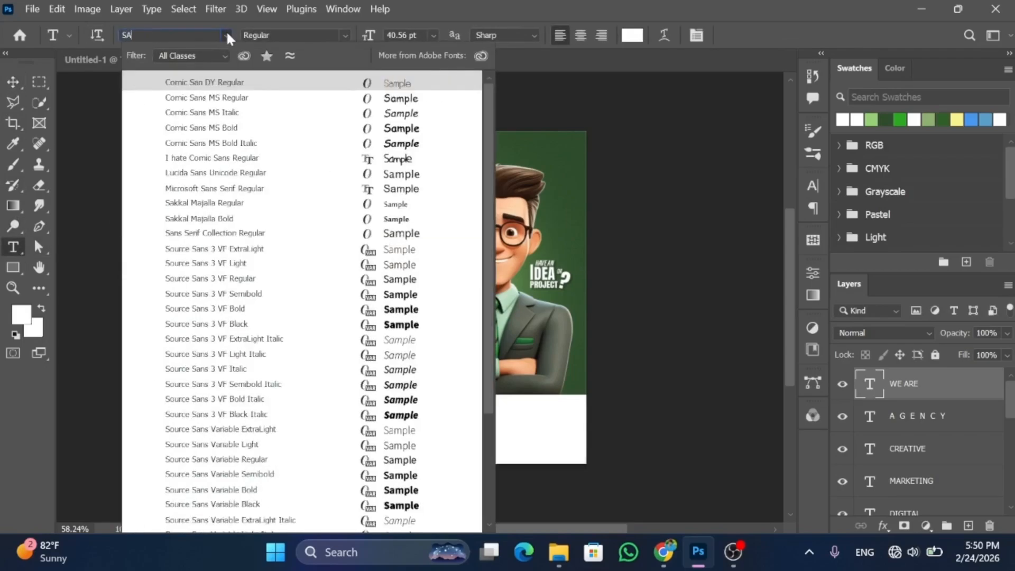
key(Escape)
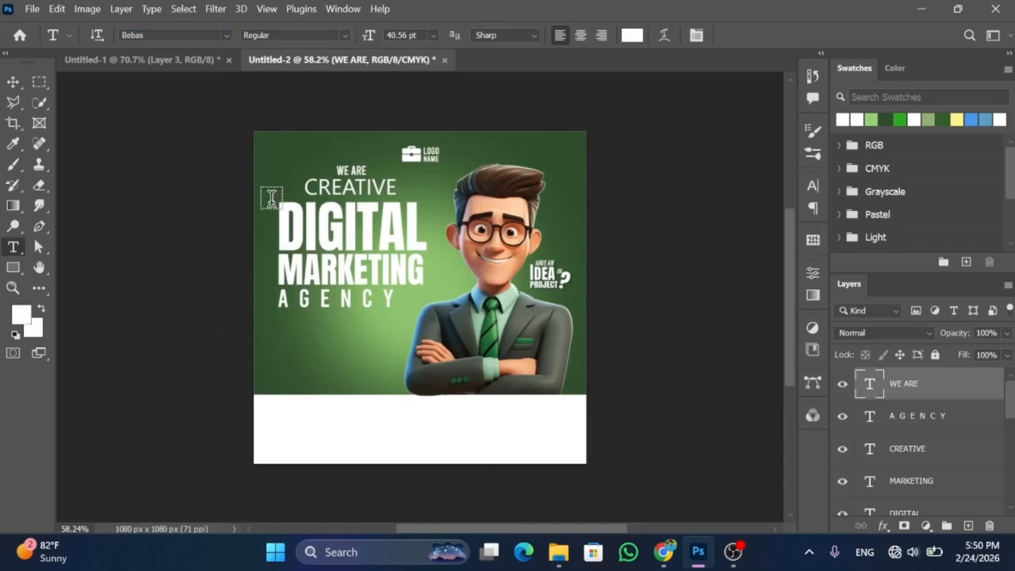
Step: Add a two-line paragraph text box of 24 pt white Lorem ipsum text beneath A G E N C Y
drag(280, 336, 440, 363)
drag(363, 369, 363, 361)
drag(438, 350, 470, 348)
key(ctrl+Return)
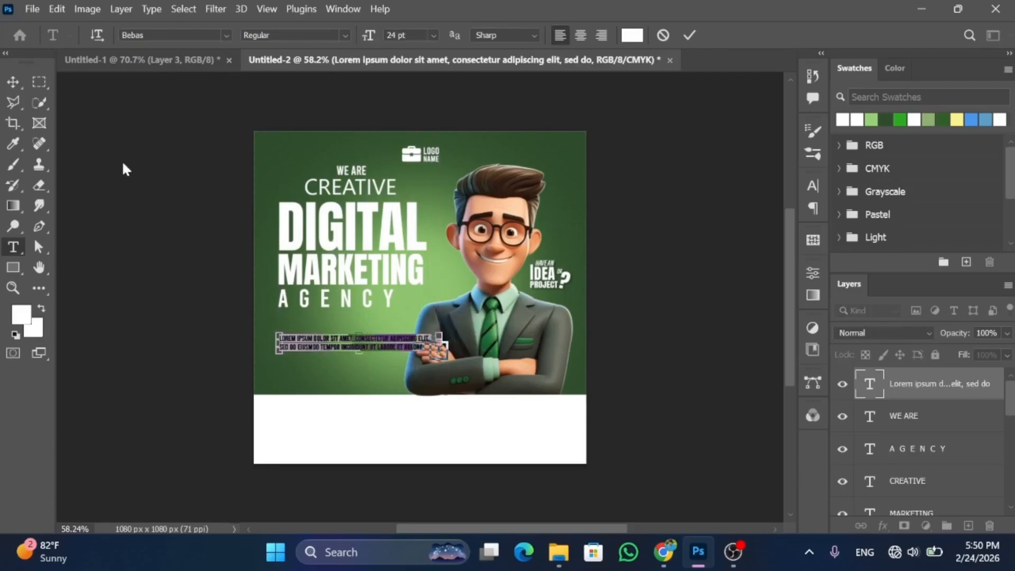
Step: Nudge the Lorem ipsum paragraph up and slightly left so it sits closer beneath A G E N C Y
click(12, 81)
key(Up)
key(Up)
key(Up)
key(Up)
key(Up)
key(Up)
key(Up)
key(Up)
key(Up)
key(Up)
key(Up)
key(Up)
key(Up)
key(Up)
key(Up)
key(Up)
key(Up)
key(Up)
key(Up)
key(Up)
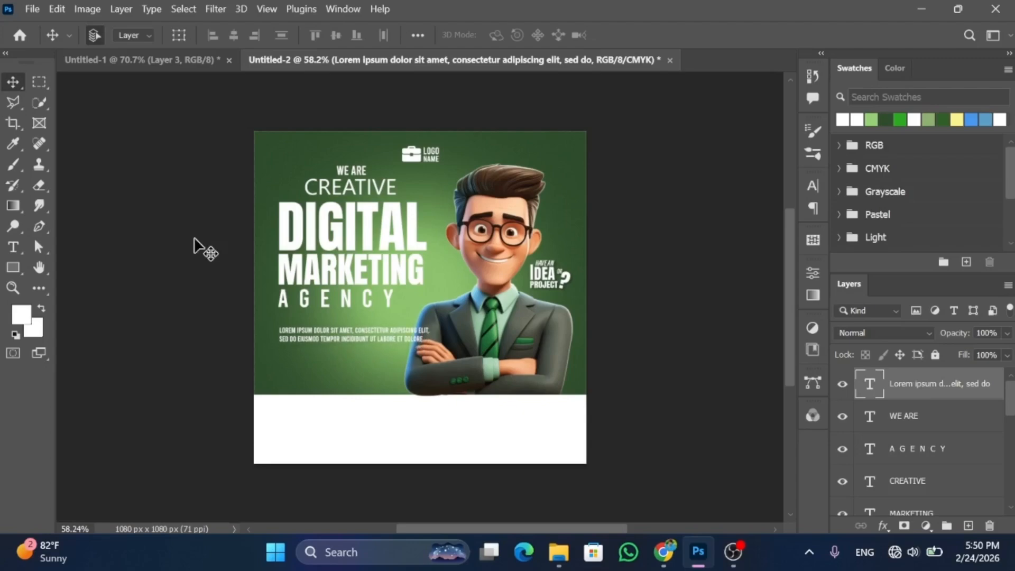
key(Left)
key(Left)
key(Left)
key(Left)
key(Left)
key(Left)
key(Left)
key(Left)
key(Left)
key(Left)
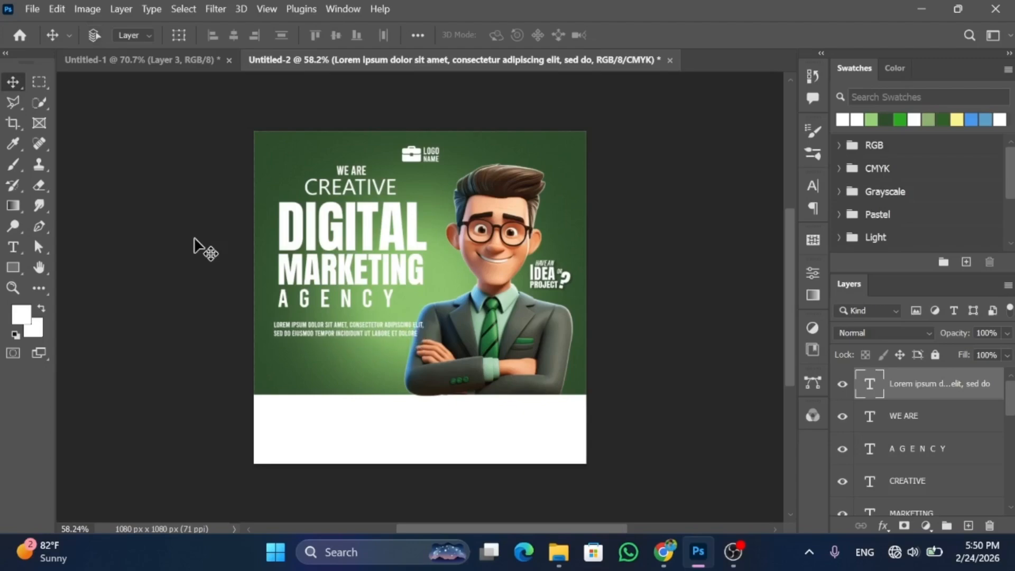
Step: Scale the Lorem ipsum paragraph down to about 88% and nudge it slightly up
key(ctrl+t)
drag(427, 333, 411, 332)
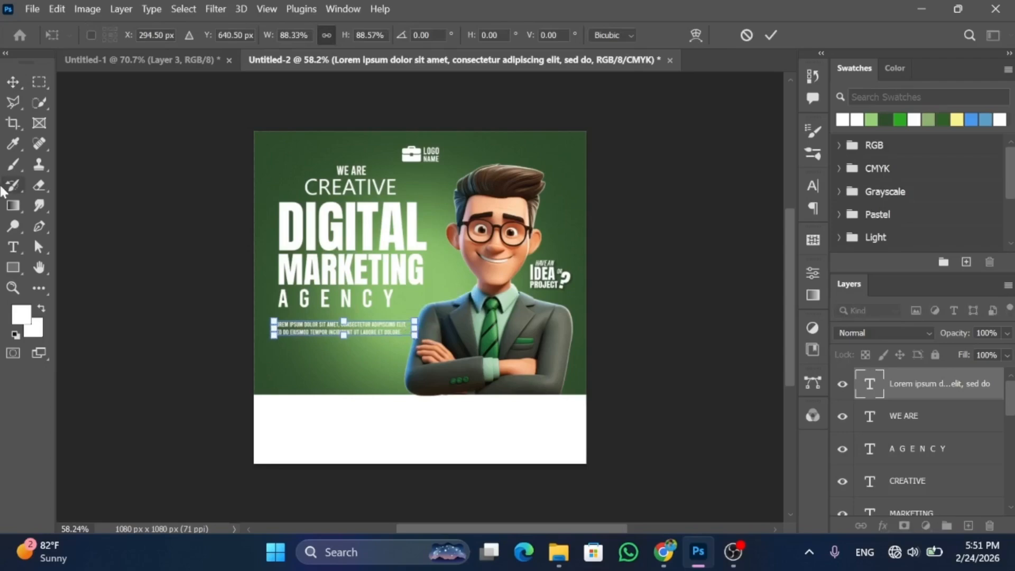
click(11, 83)
key(Up)
key(Up)
key(Up)
key(Up)
key(Up)
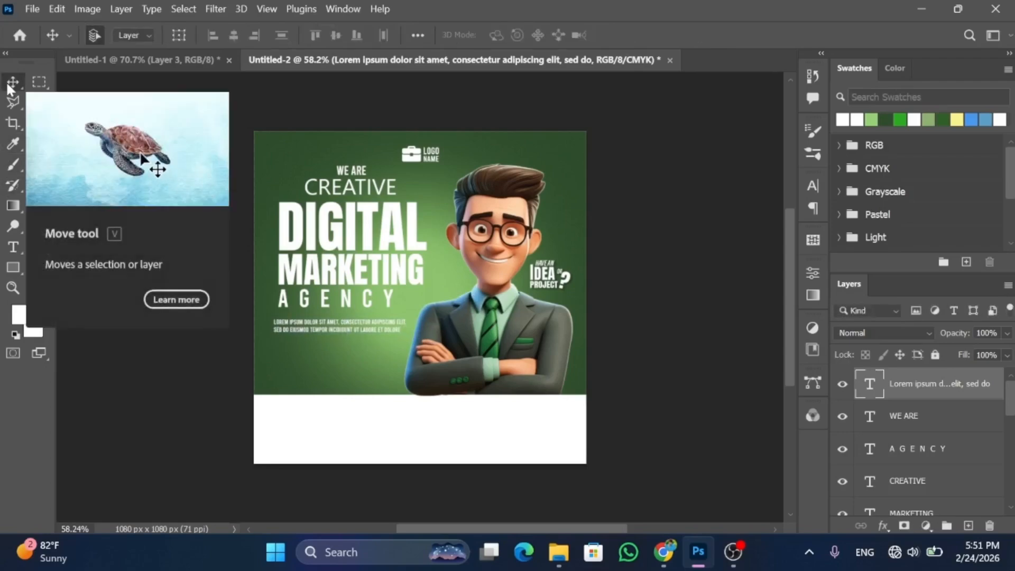
Step: Scale the Lorem ipsum paragraph down by a further few percent, to about 95%, clear of the businessman's arm
key(ctrl+t)
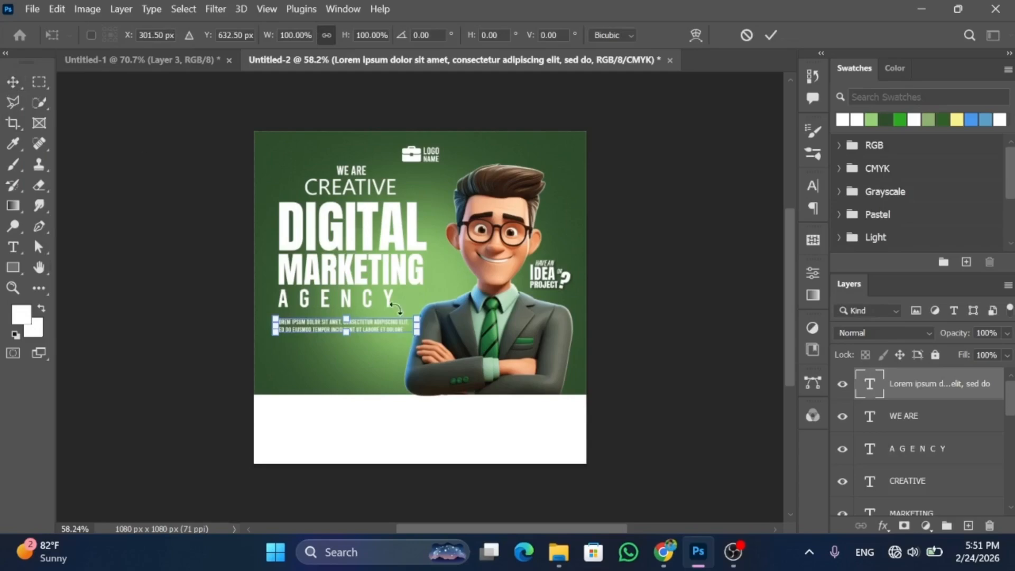
drag(416, 333, 409, 332)
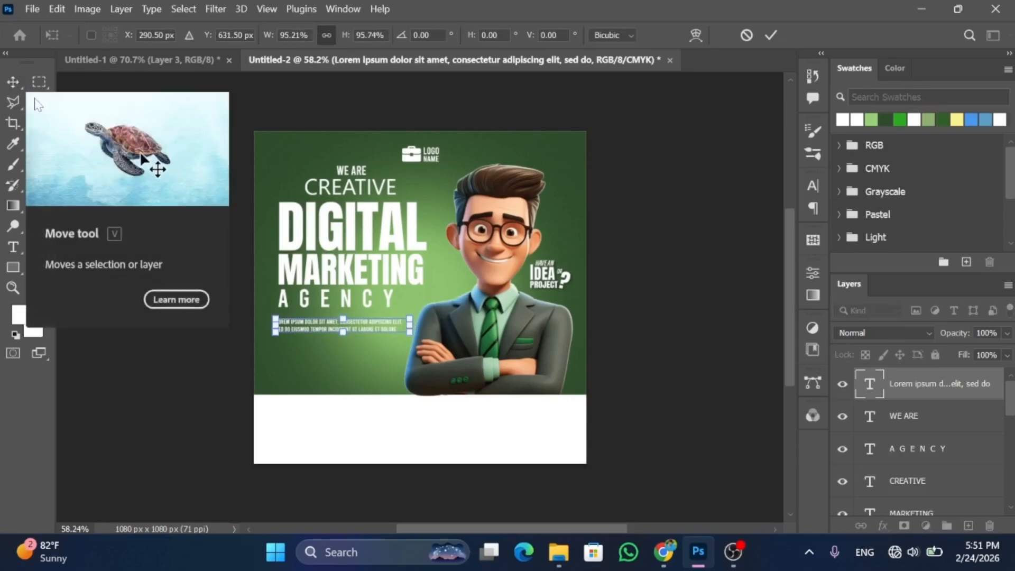
click(17, 85)
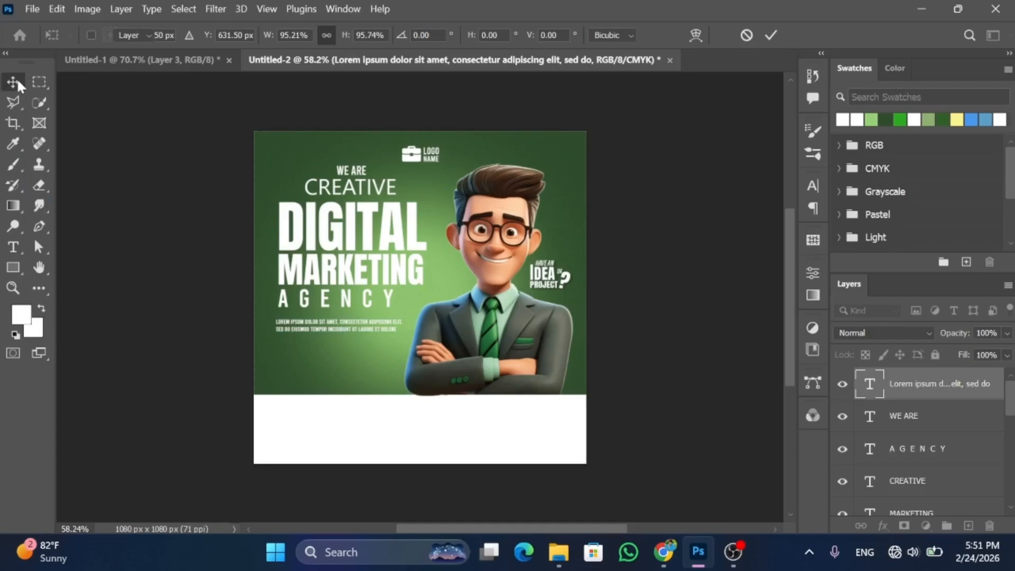
Step: Set the letter tracking of the Lorem ipsum paragraph to 40
click(808, 189)
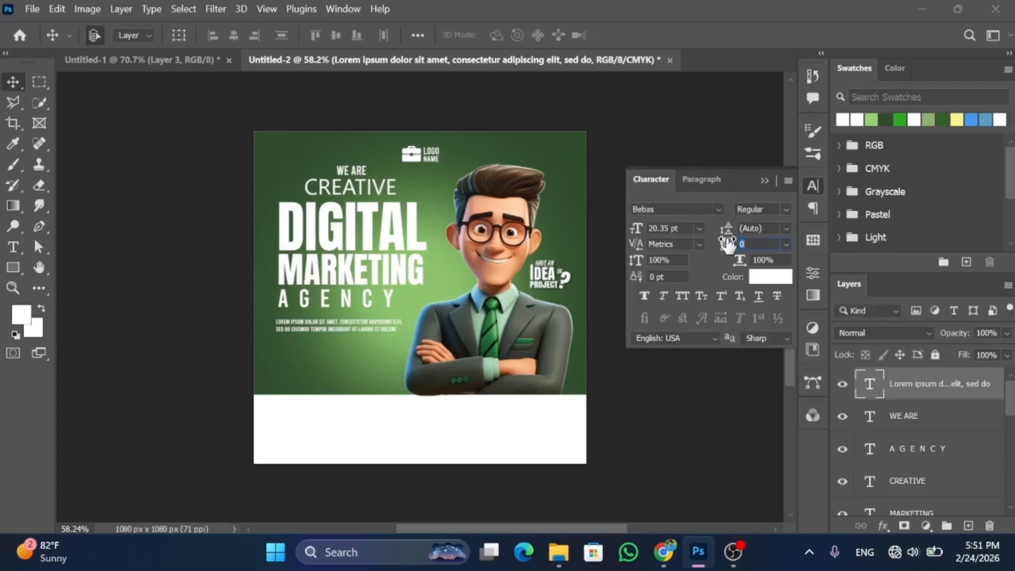
key(Up)
key(Up)
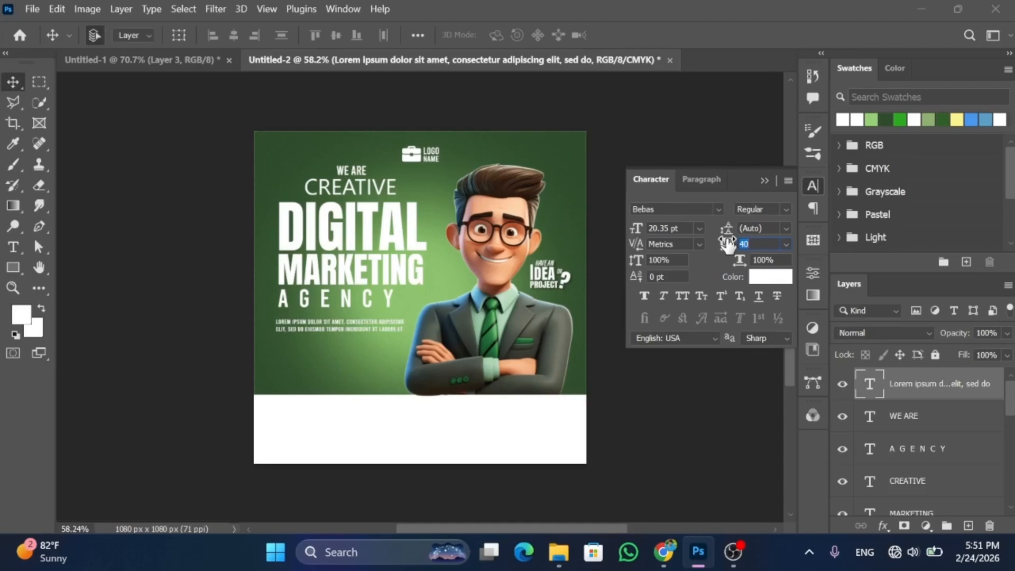
click(765, 179)
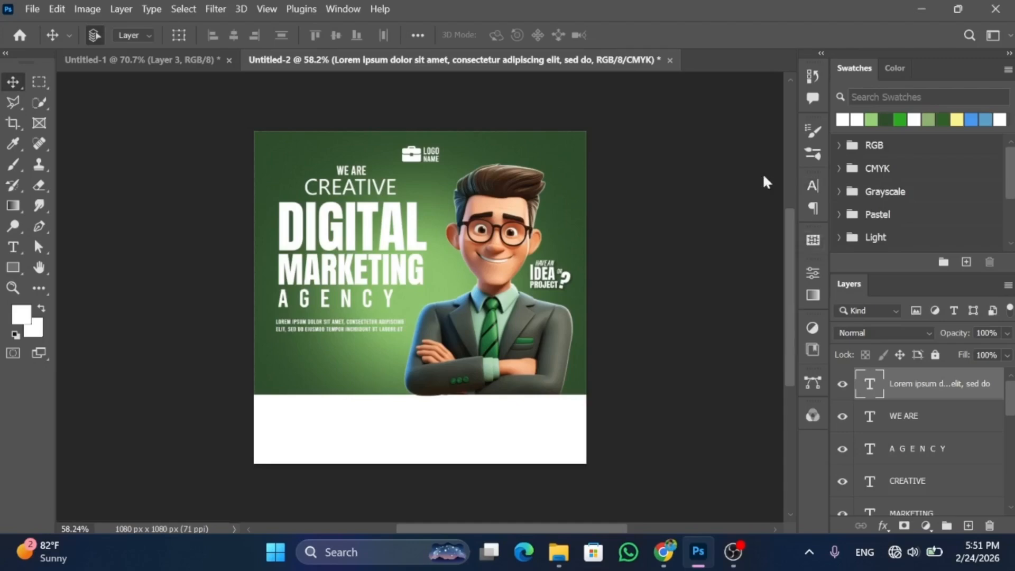
click(625, 351)
Step: Place the green and white thumbs-up image from Downloads on the poster and select its grey background with Select Sky
click(558, 552)
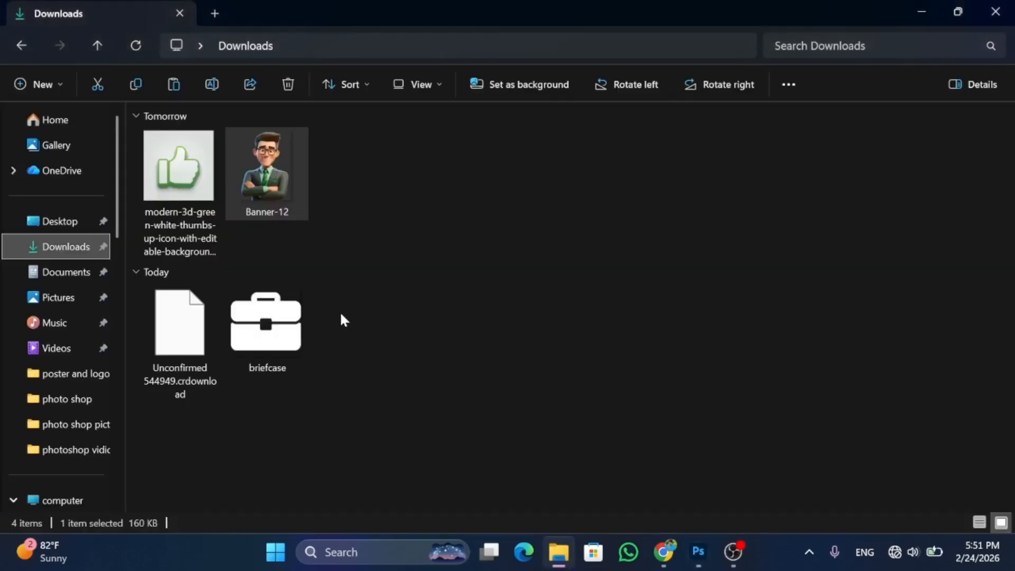
drag(179, 165, 415, 297)
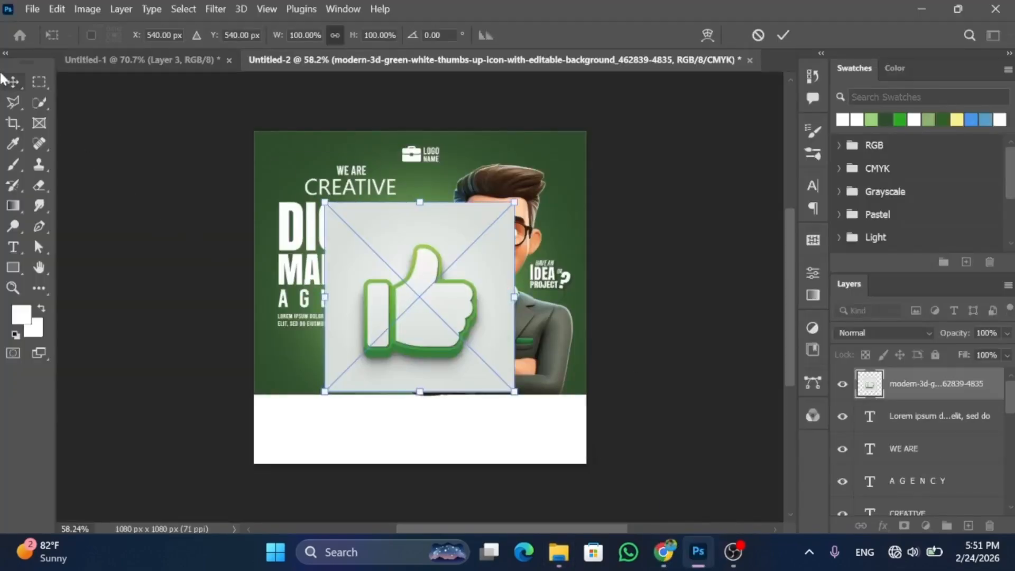
click(9, 88)
click(183, 9)
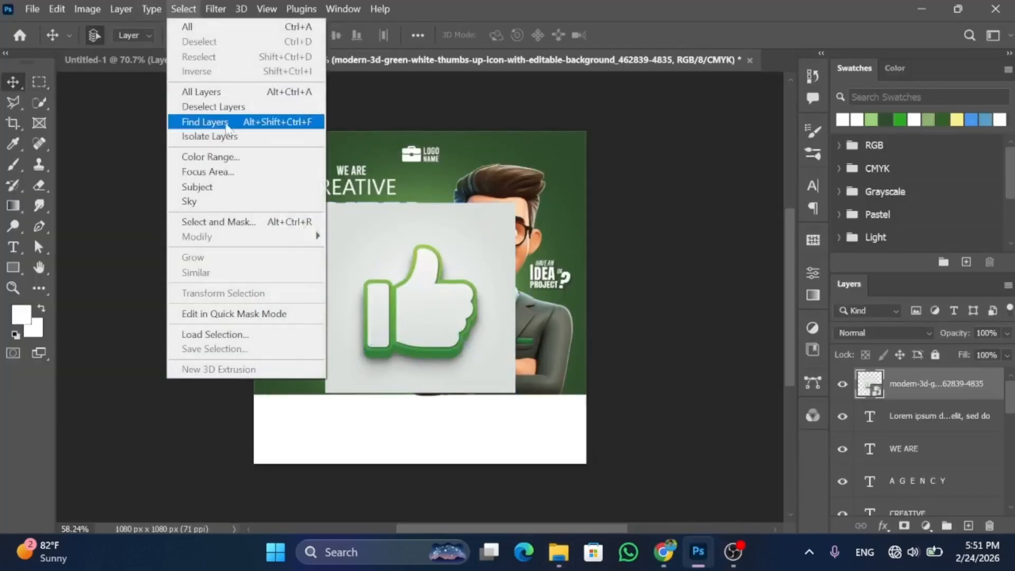
click(238, 202)
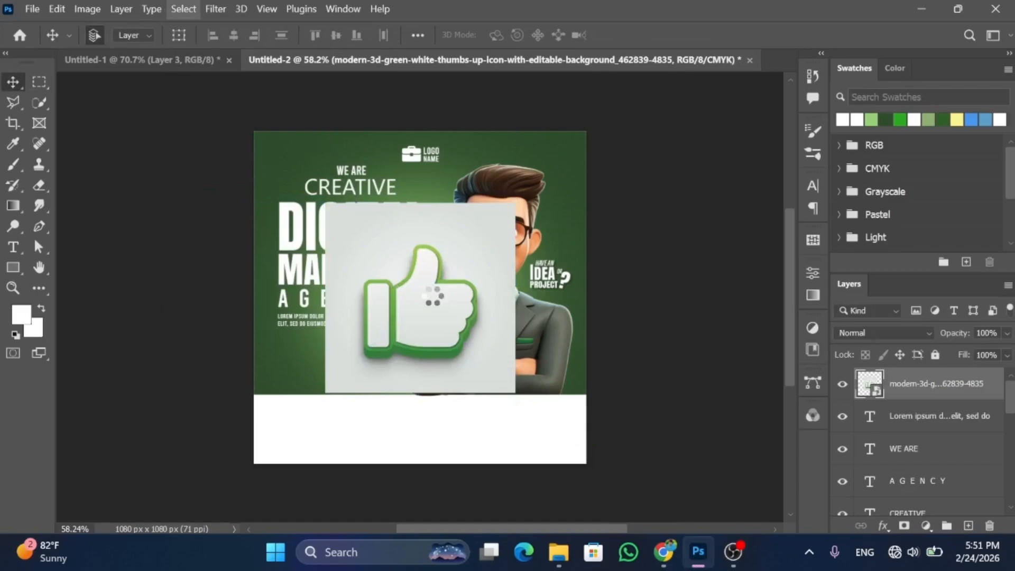
Step: Paint the selected background bright green with the 900 px brush, deselect it and turn off the CMYK proof preview
click(13, 168)
click(900, 119)
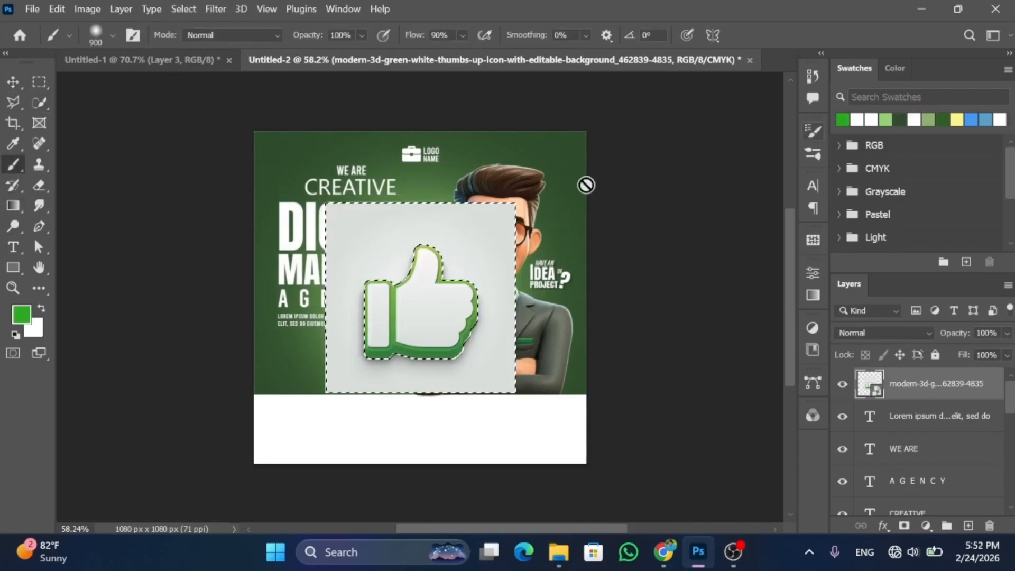
click(480, 256)
click(501, 230)
click(474, 231)
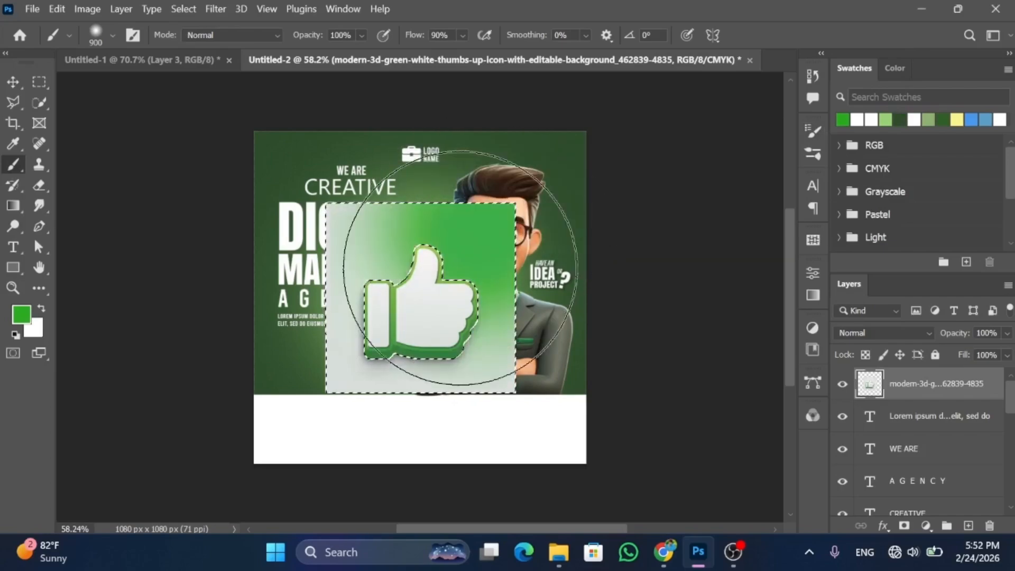
mouse_move(460, 268)
mouse_down()
mouse_move(508, 179)
mouse_move(569, 208)
mouse_move(515, 304)
mouse_move(584, 339)
mouse_move(449, 253)
mouse_move(412, 232)
mouse_up()
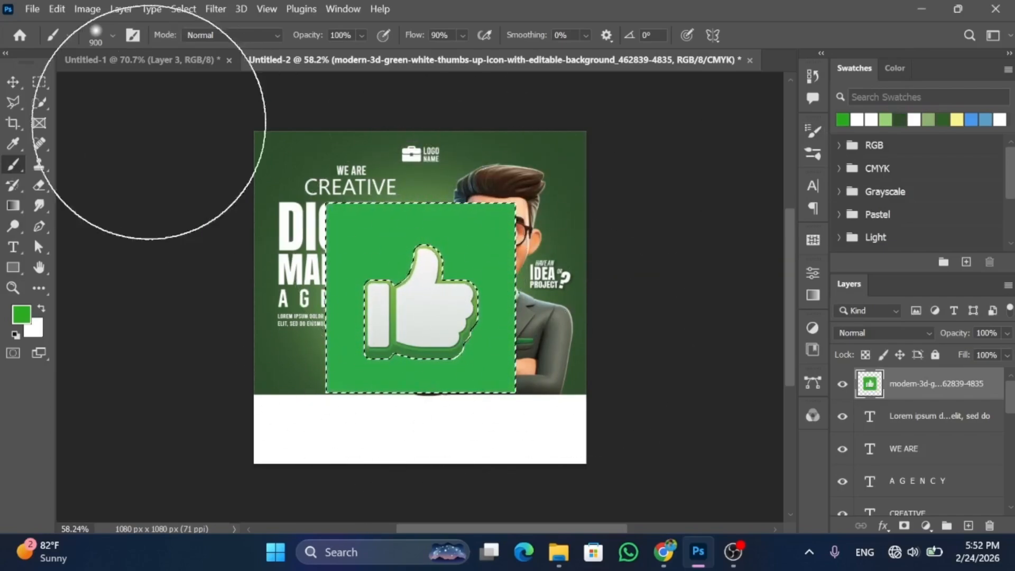
click(13, 82)
key(ctrl+d)
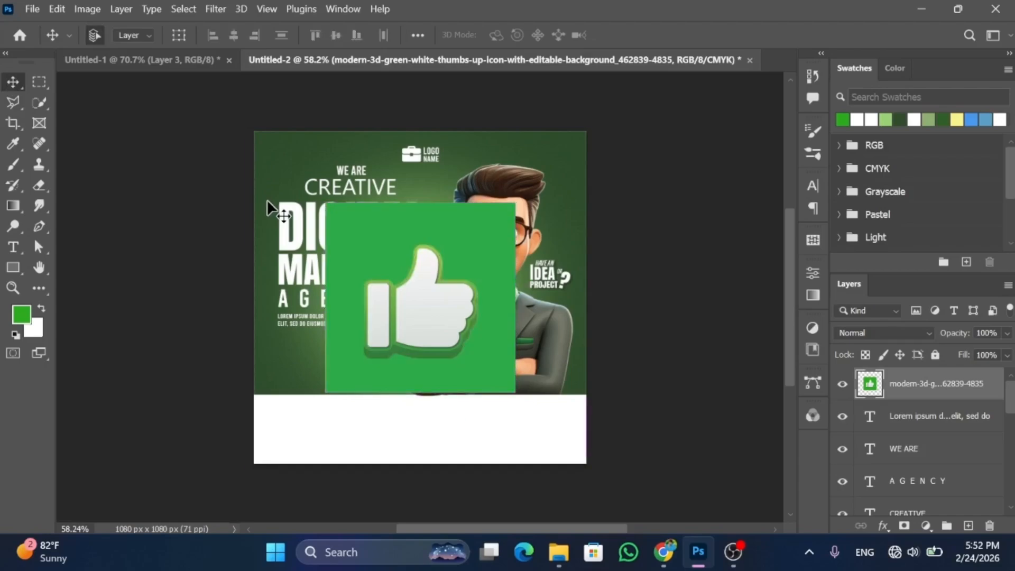
key(ctrl+y)
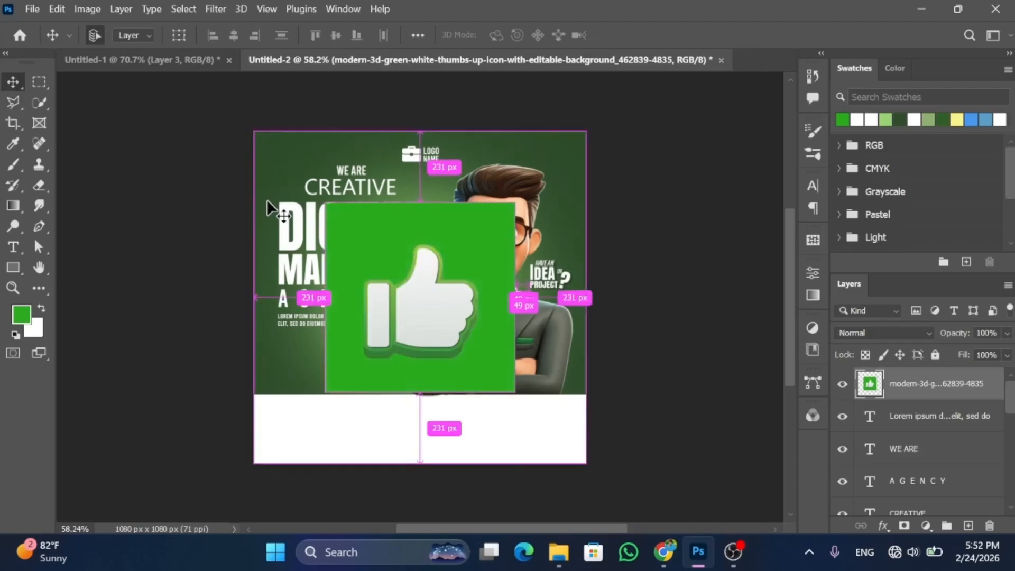
Step: Shrink the thumbs-up image to a small tile, tilt it slightly and place it above WE ARE, overlapping the poster's upper edge
key(ctrl+t)
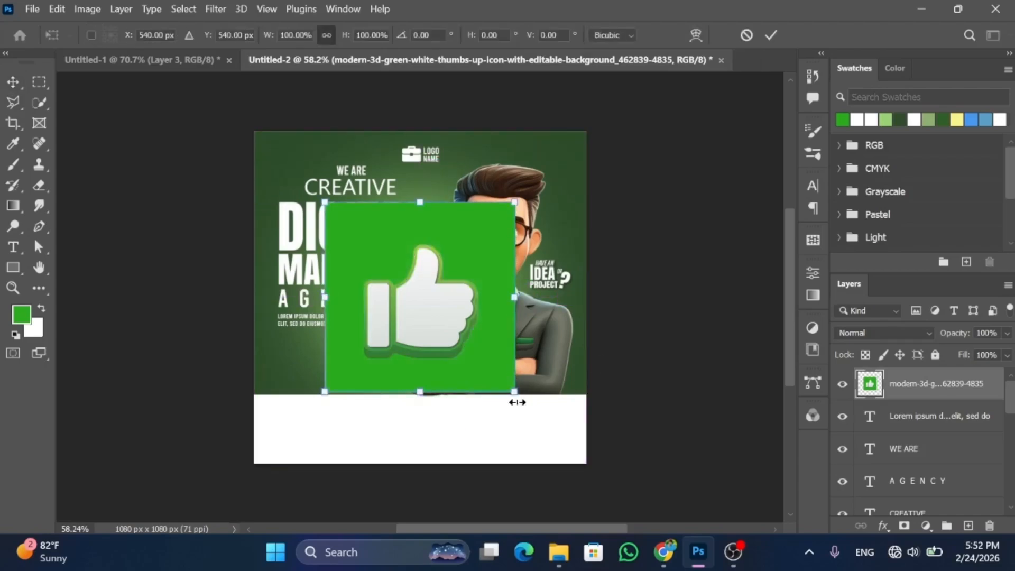
drag(515, 392, 348, 155)
click(10, 82)
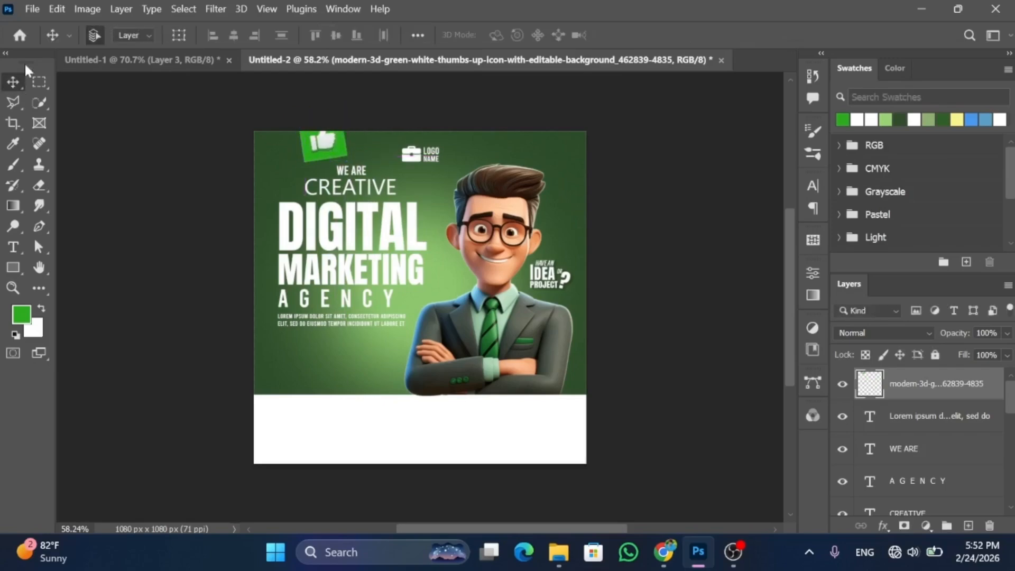
Step: Apply a Gaussian Blur with a 1.7 pixel radius to the thumbs-up tile
click(180, 10)
mouse_move(215, 9)
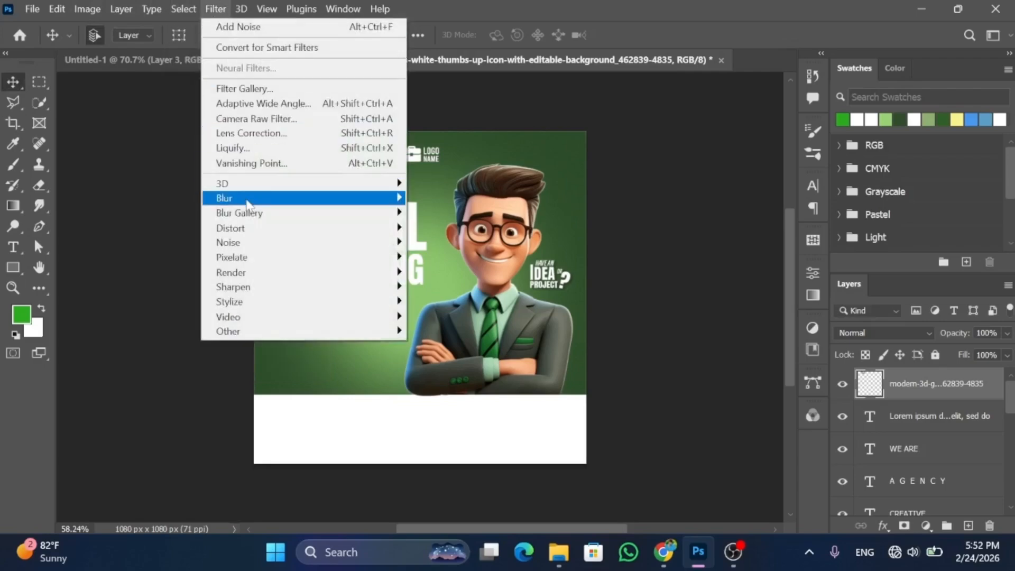
mouse_move(387, 205)
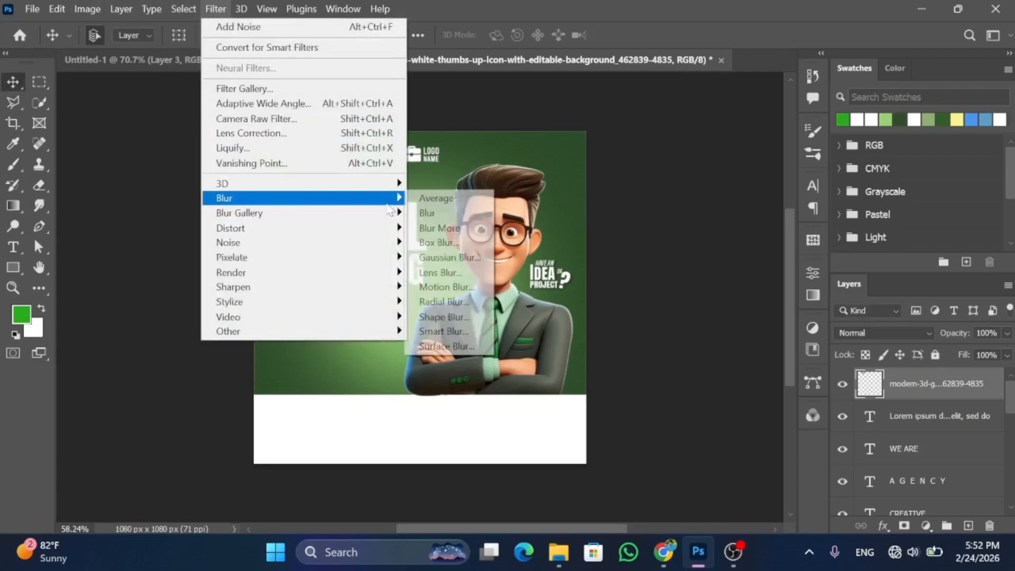
click(452, 257)
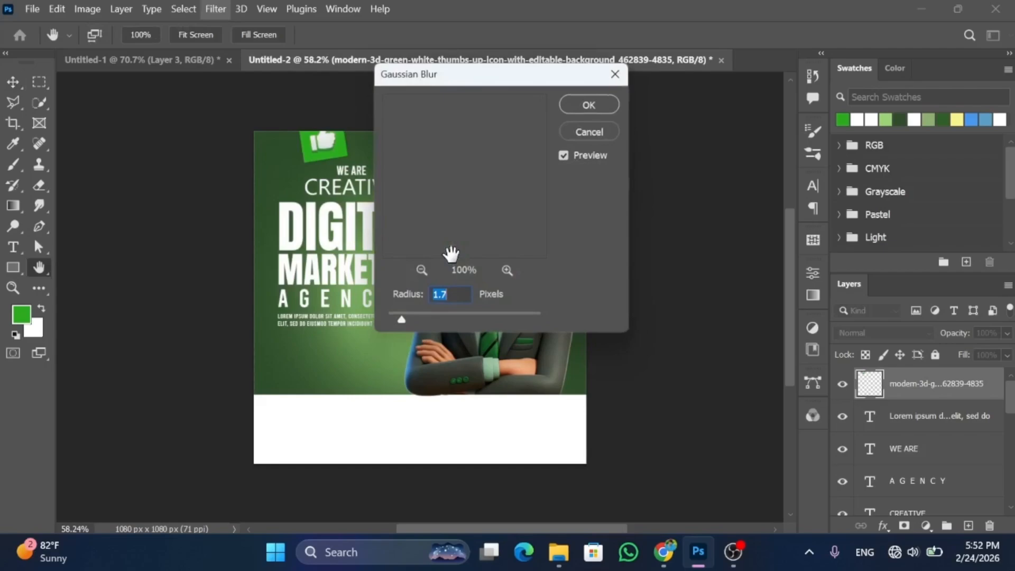
click(586, 105)
Step: Apply a Motion Blur with a 0° angle and 31 pixel distance to the thumbs-up tile
click(216, 9)
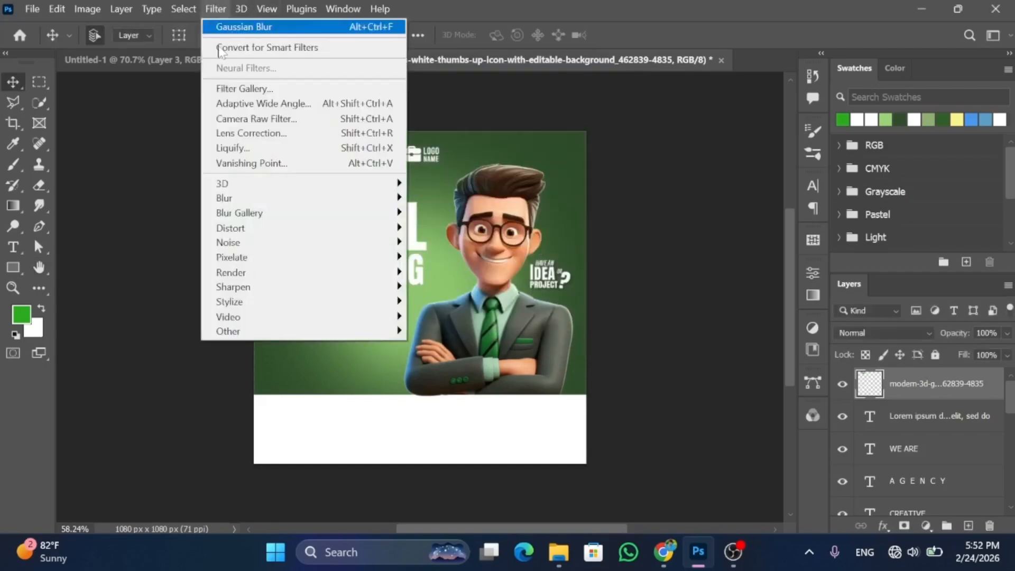
mouse_move(356, 205)
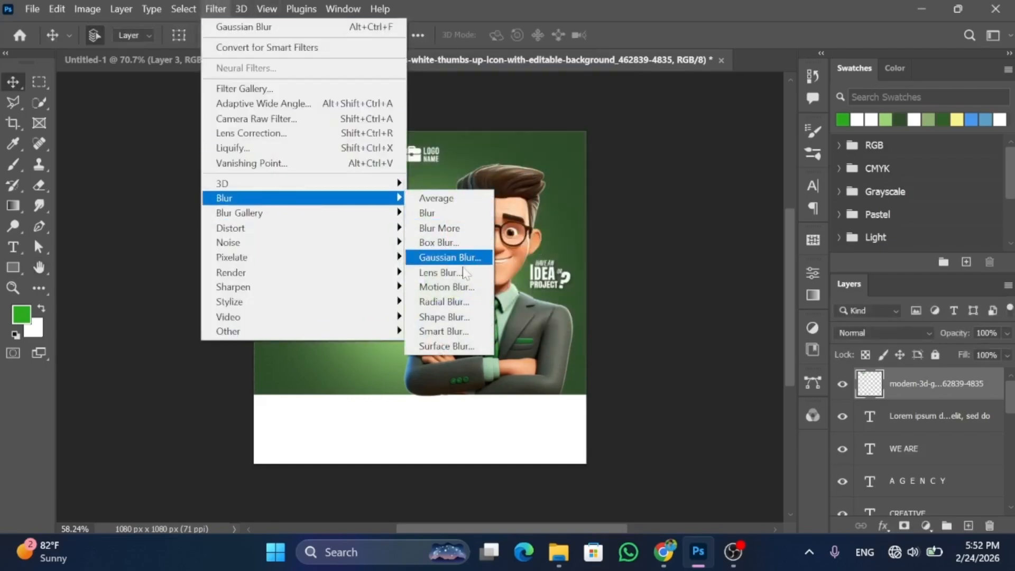
click(447, 287)
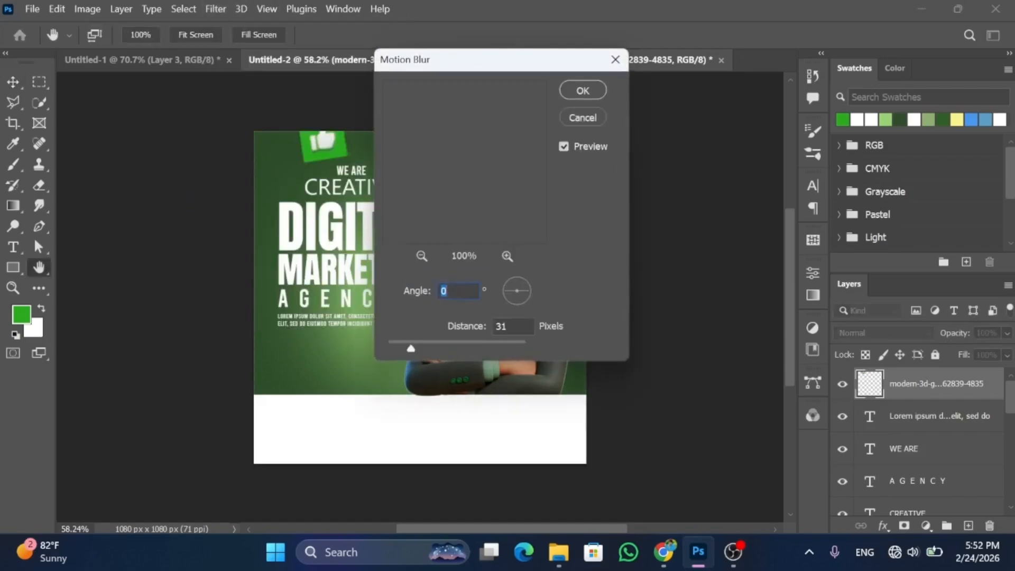
click(583, 91)
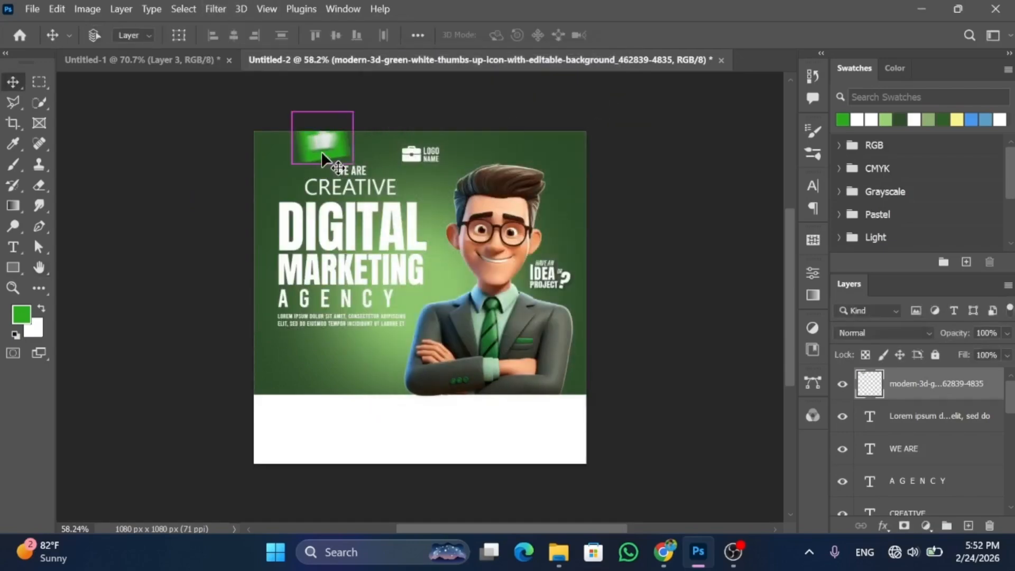
Step: Duplicate the blurred thumbs-up tile twice and place one tilted copy beside the businessman's head, overlapping the poster's side edge
key(ctrl+j)
key(ctrl+j)
drag(306, 151, 580, 246)
key(ctrl+t)
mouse_move(594, 196)
mouse_down()
mouse_move(567, 211)
mouse_move(581, 204)
mouse_up()
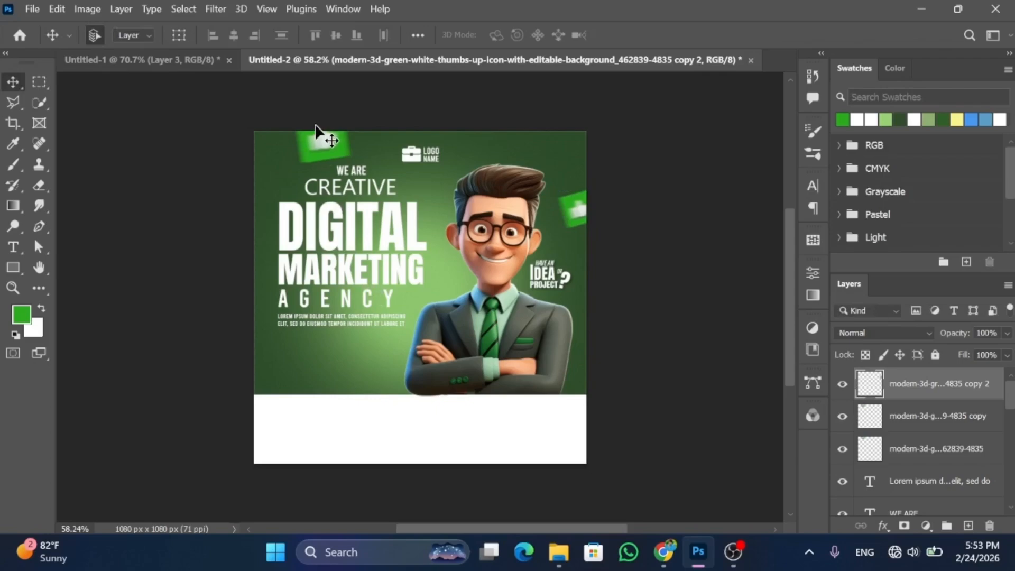
Step: Move the other thumbs-up copy below the Lorem ipsum paragraph, rotate it about 25° and enlarge it to about 120%
drag(316, 127, 301, 353)
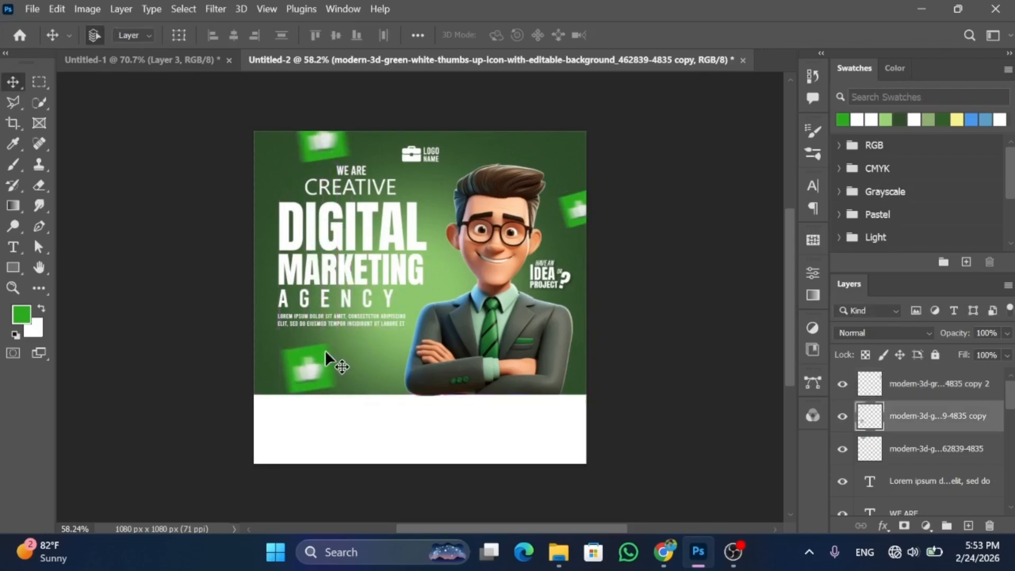
key(ctrl+t)
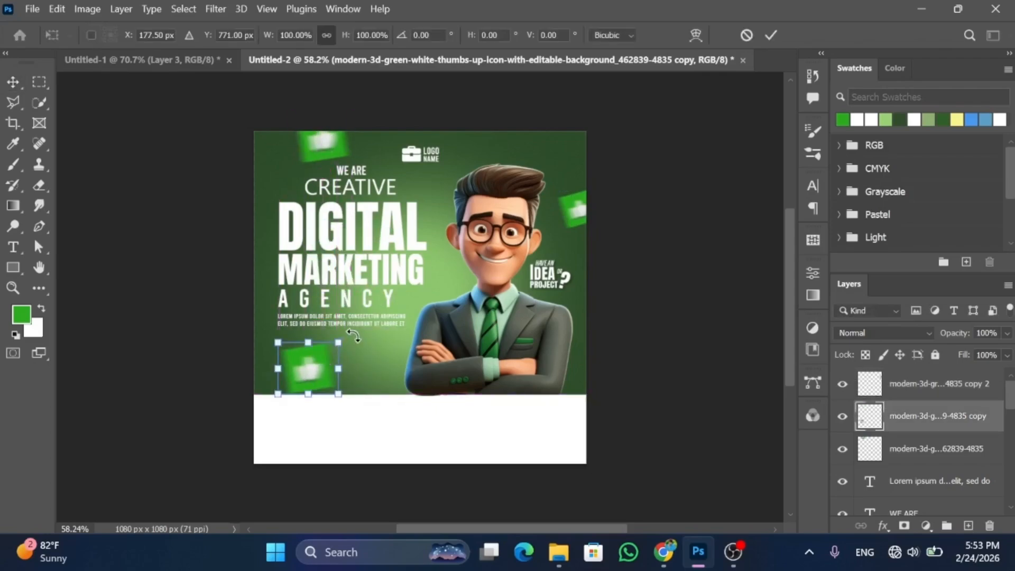
drag(353, 334, 349, 365)
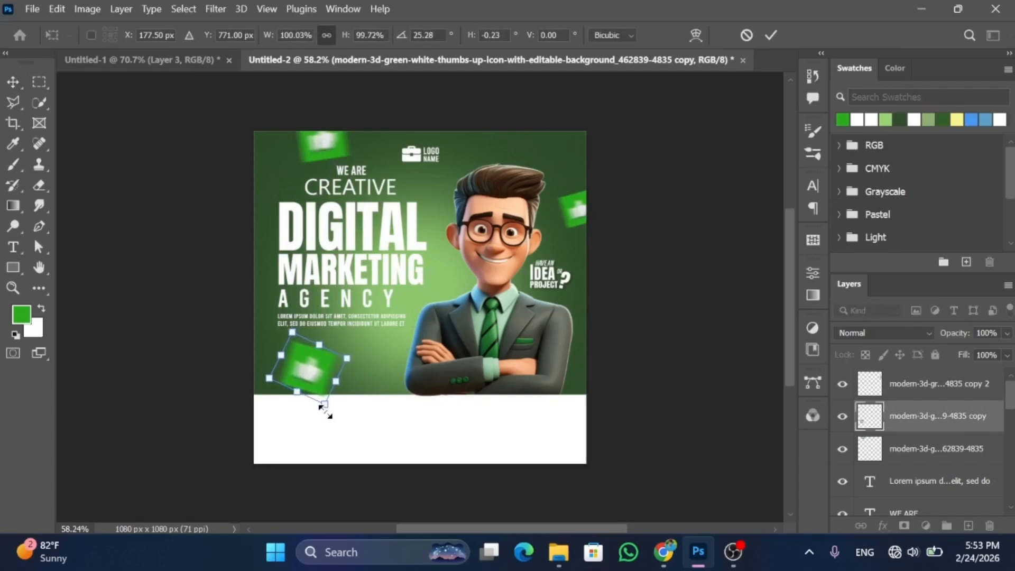
drag(324, 408, 331, 420)
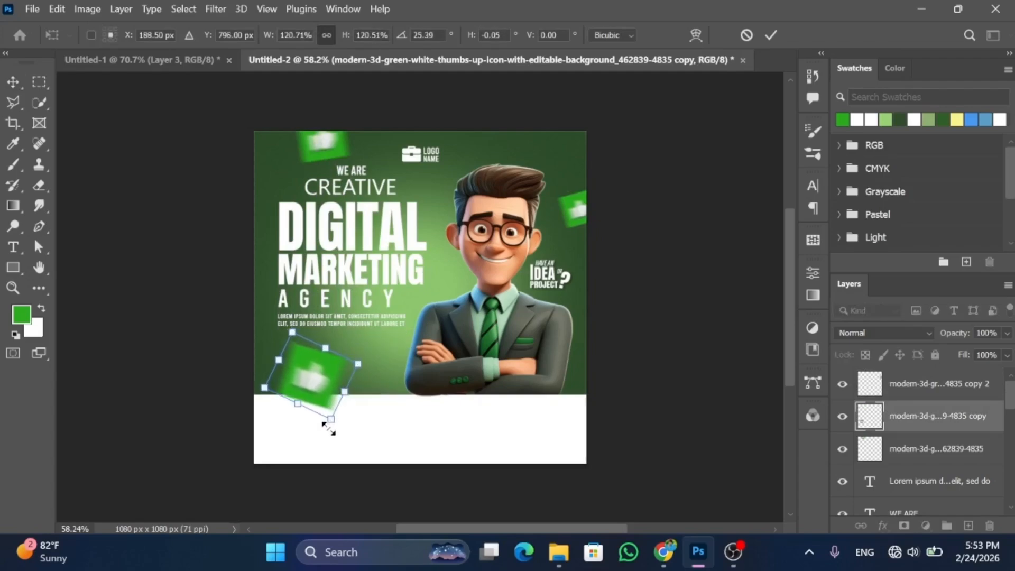
click(8, 80)
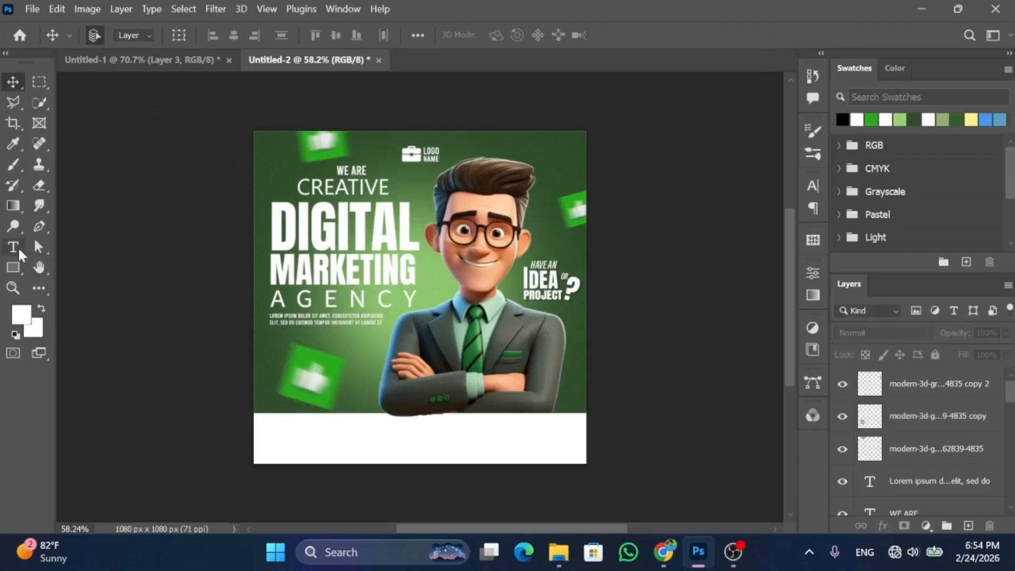
Step: Set up the Type tool with 10 pt Source Sans 3 VF in the Semibold style
click(17, 252)
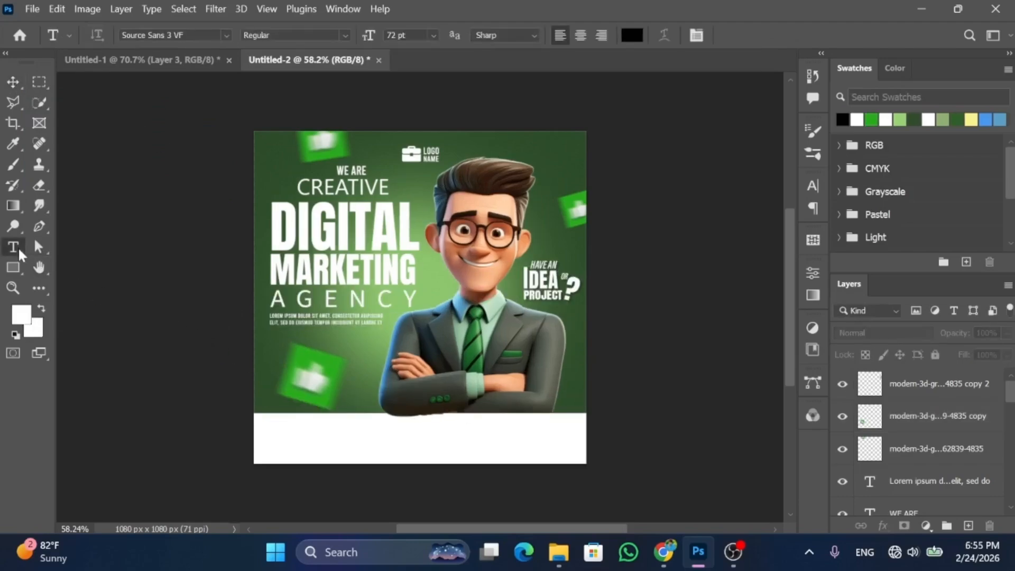
click(433, 35)
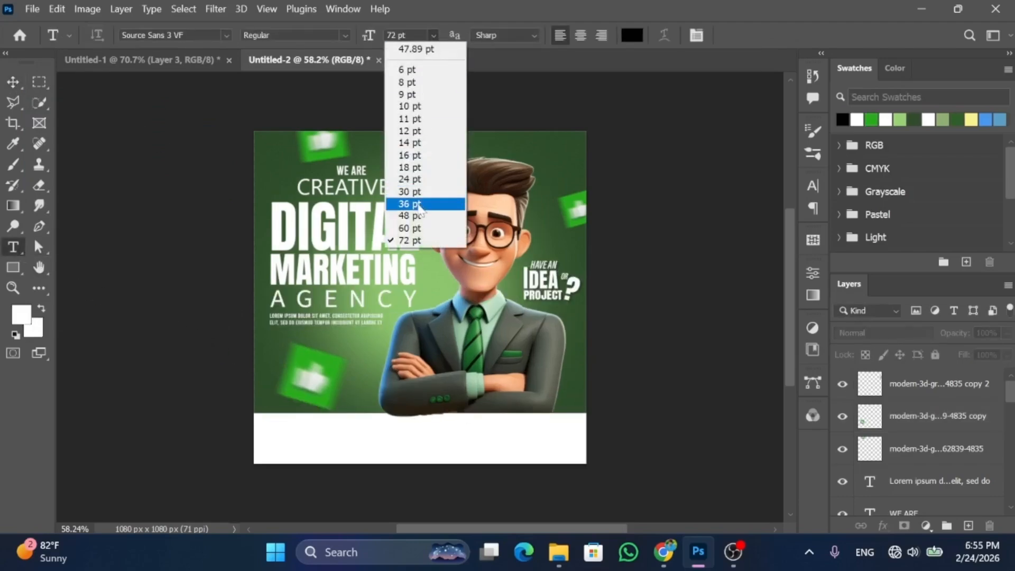
click(419, 105)
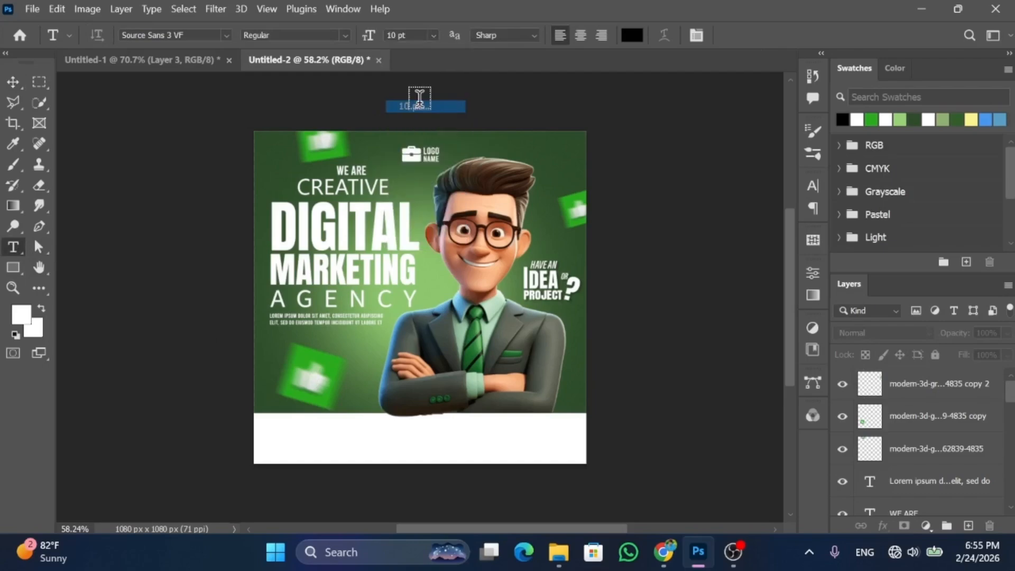
click(227, 35)
click(228, 33)
click(345, 35)
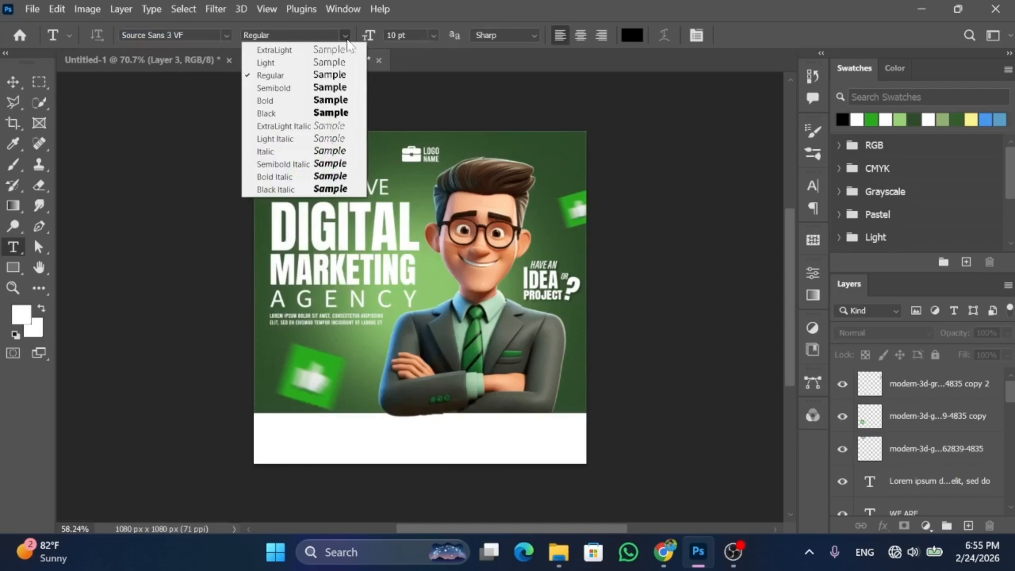
click(338, 87)
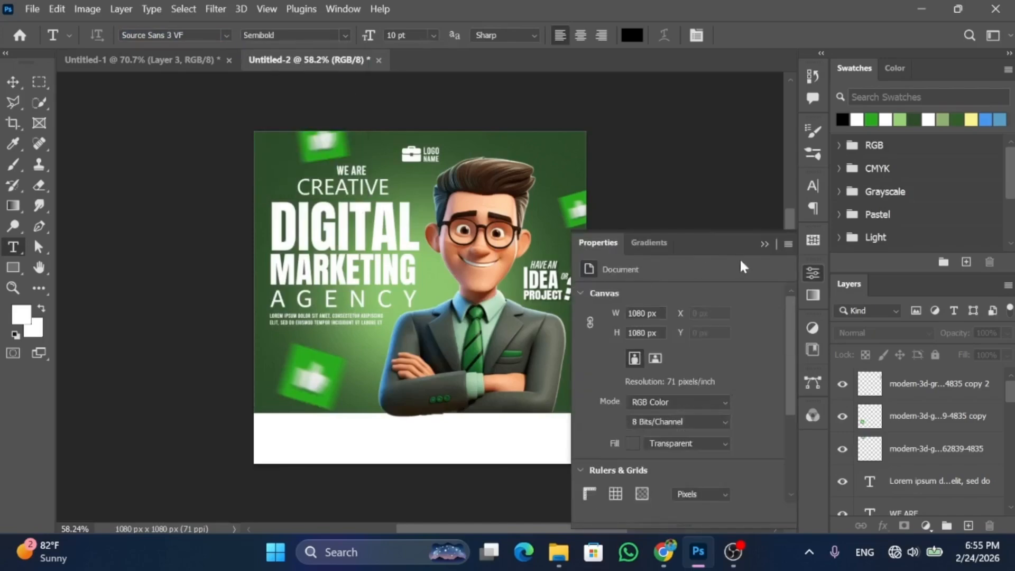
click(764, 244)
Step: Add the text UIMAT LIFE DOY on the white strip below the thumbs-up tile and enlarge it to about 28 pt
click(281, 439)
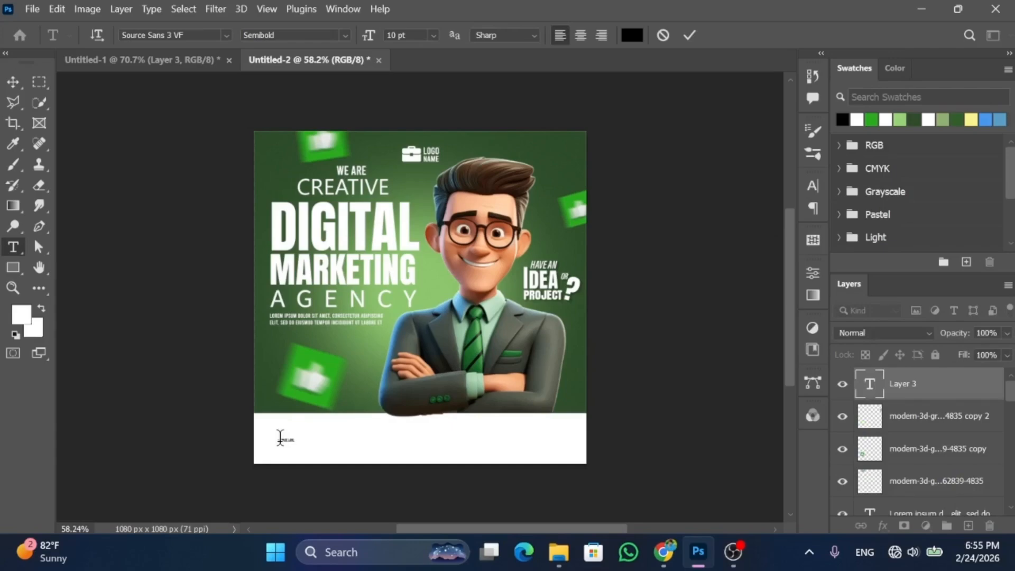
click(13, 82)
key(ctrl+t)
drag(299, 444, 369, 440)
click(15, 81)
key(ctrl+t)
click(15, 81)
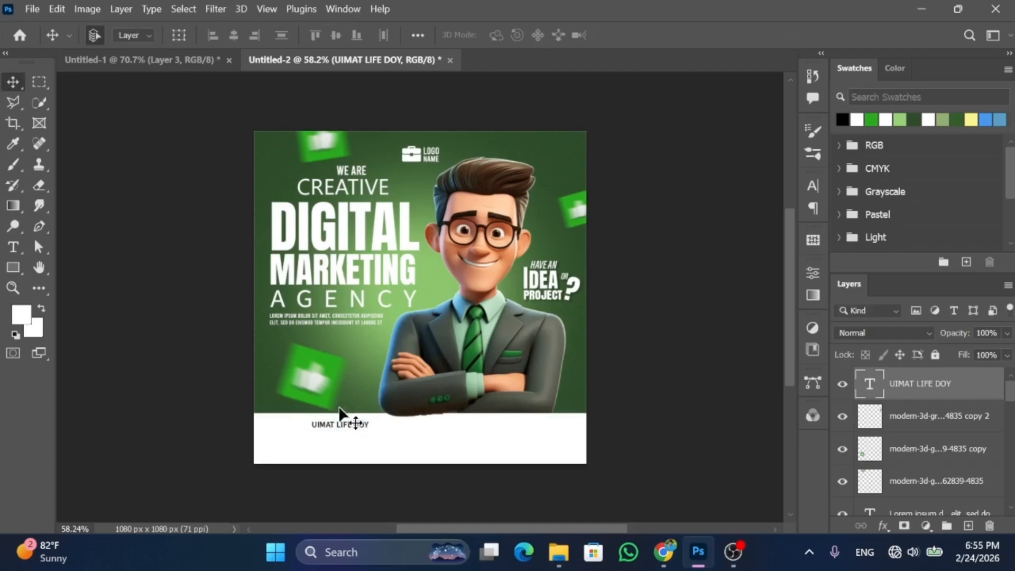
Step: Duplicate the UIMAT LIFE DOY line just below itself, set the copy in Bebas and change its text to OUR SERVICE
drag(345, 423, 347, 434)
double_click(346, 435)
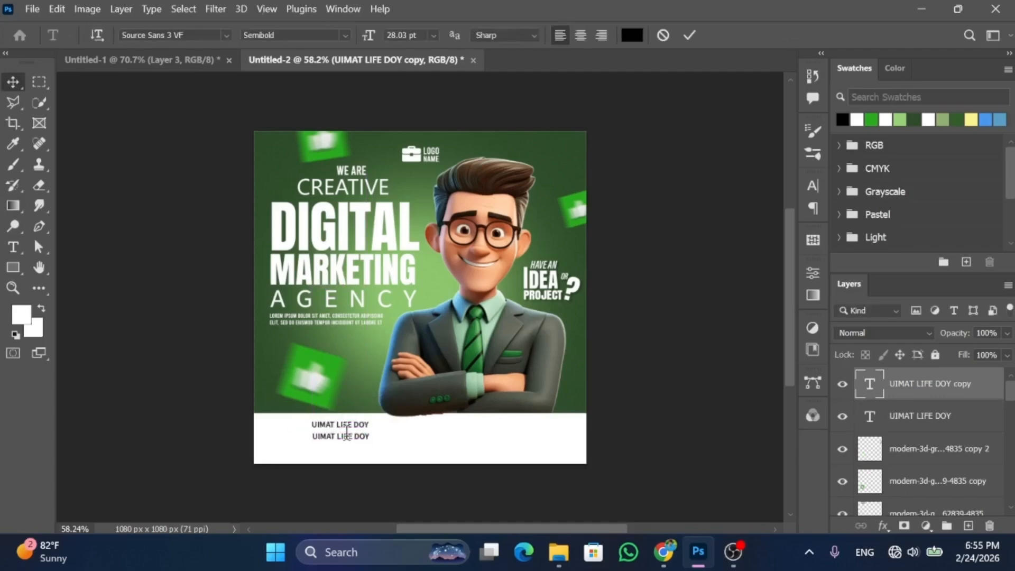
key(ctrl+a)
click(226, 35)
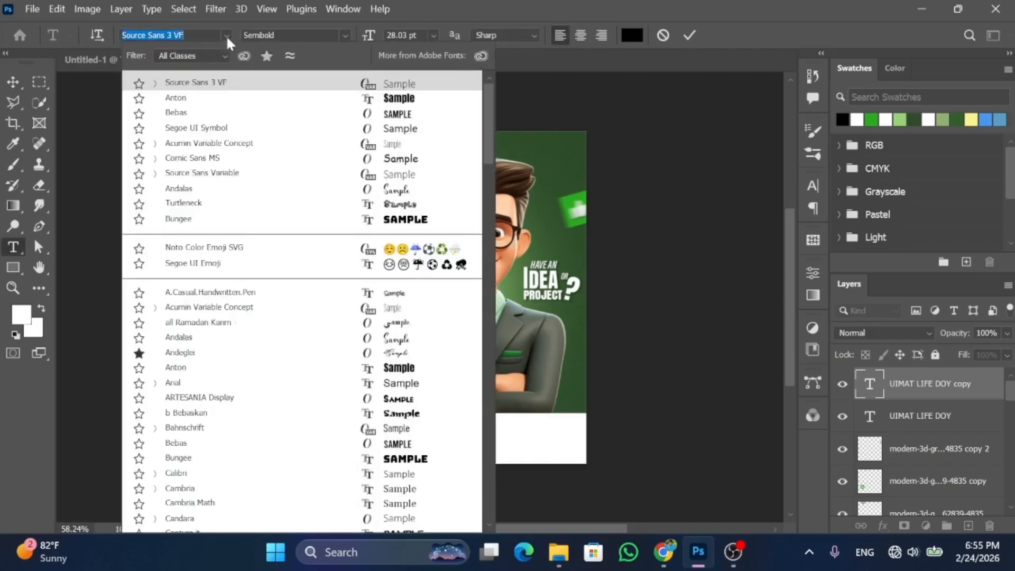
click(373, 114)
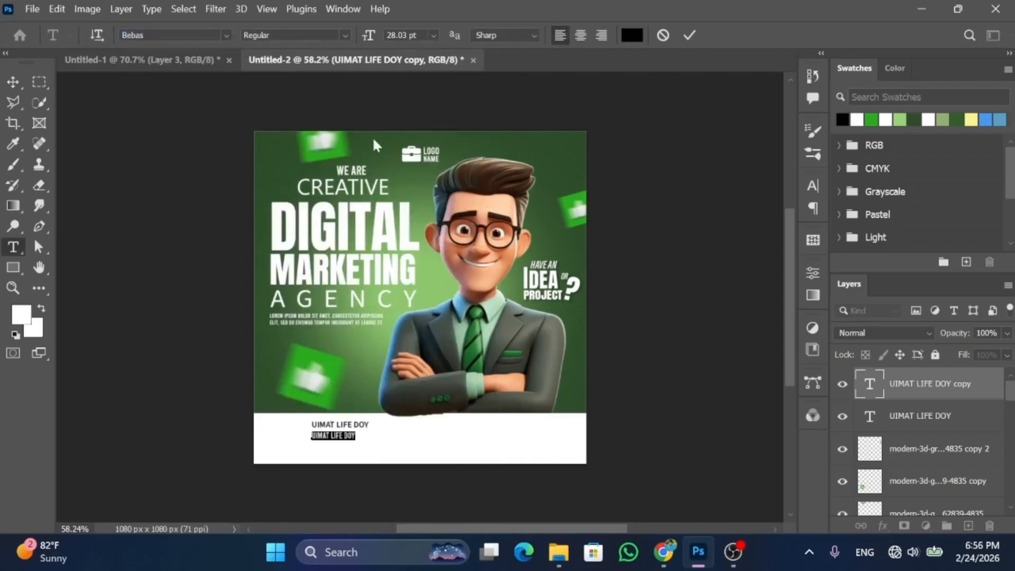
text(OUR SERVICE)
click(12, 82)
Step: Enlarge OUR SERVICE to about 238% and nudge it left so it sits centred beneath UIMAT LIFE DOY, then deselect it
key(ctrl+t)
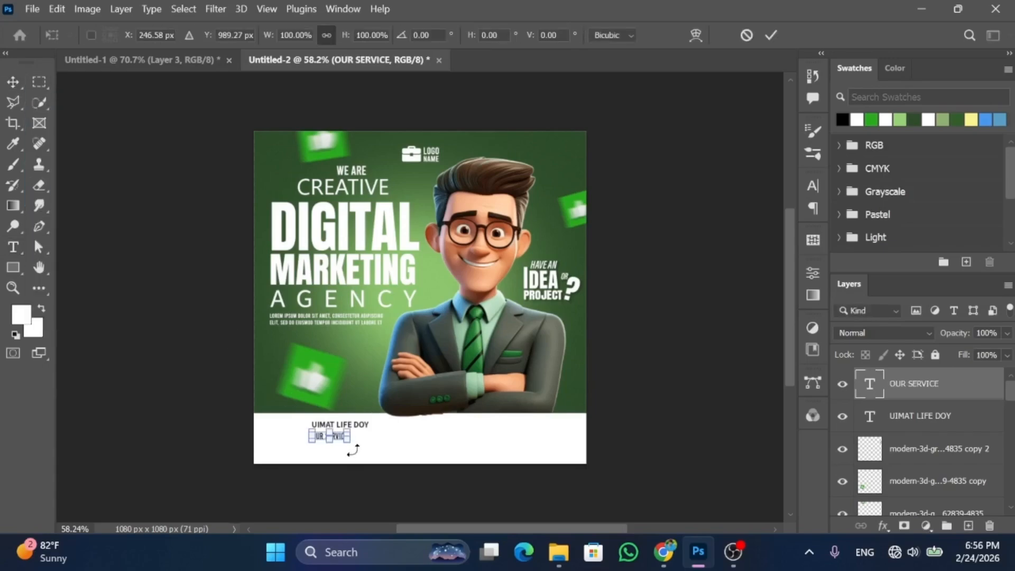
drag(349, 447, 392, 449)
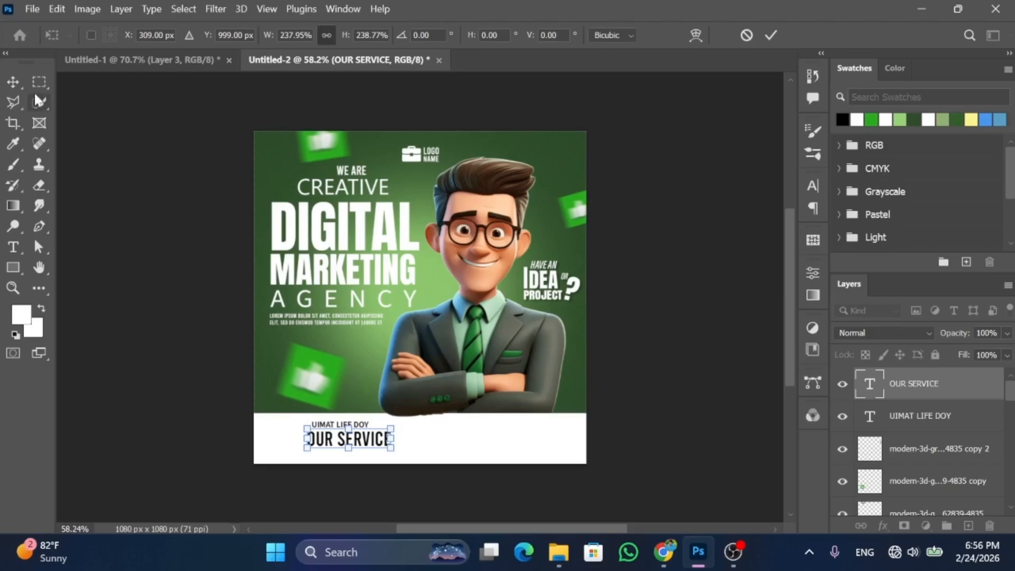
key(Return)
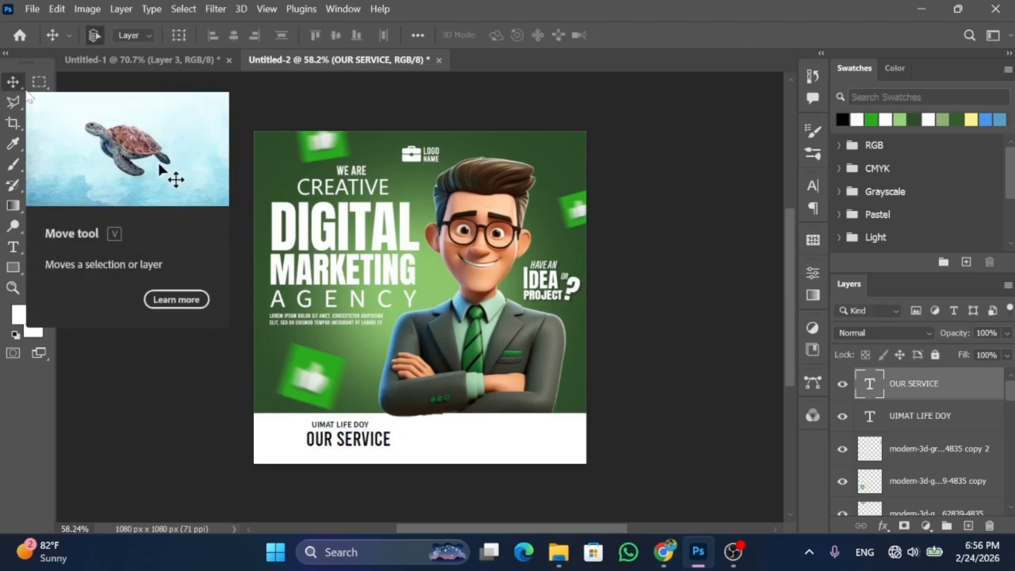
key(Left)
key(Left)
key(Left)
key(Left)
key(Left)
key(Left)
key(Left)
key(Left)
key(Left)
key(Left)
key(Left)
key(Left)
key(Left)
key(Left)
key(Left)
key(Left)
key(Left)
key(Left)
key(Left)
key(Left)
key(Up)
key(Up)
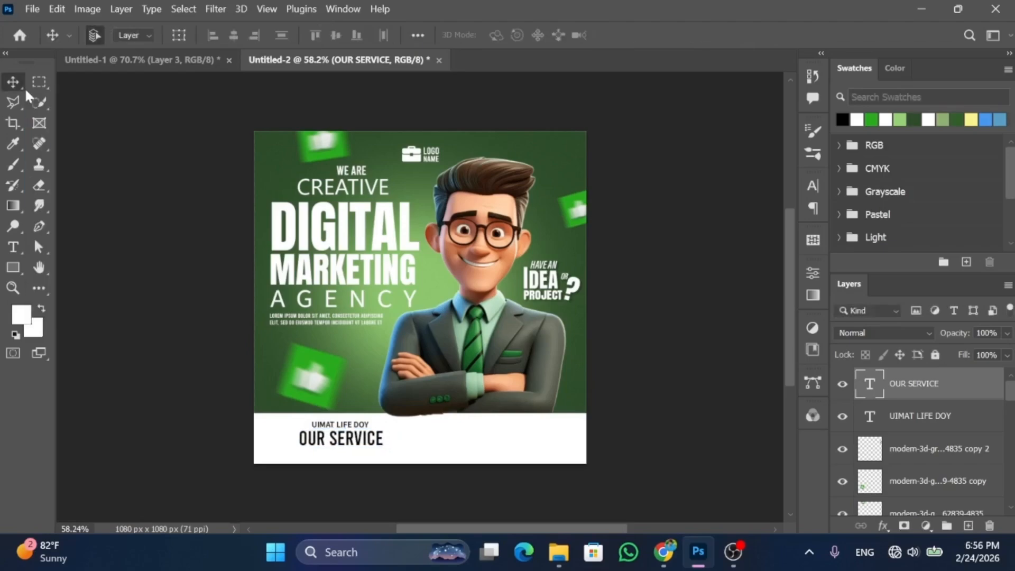
key(Right)
key(Down)
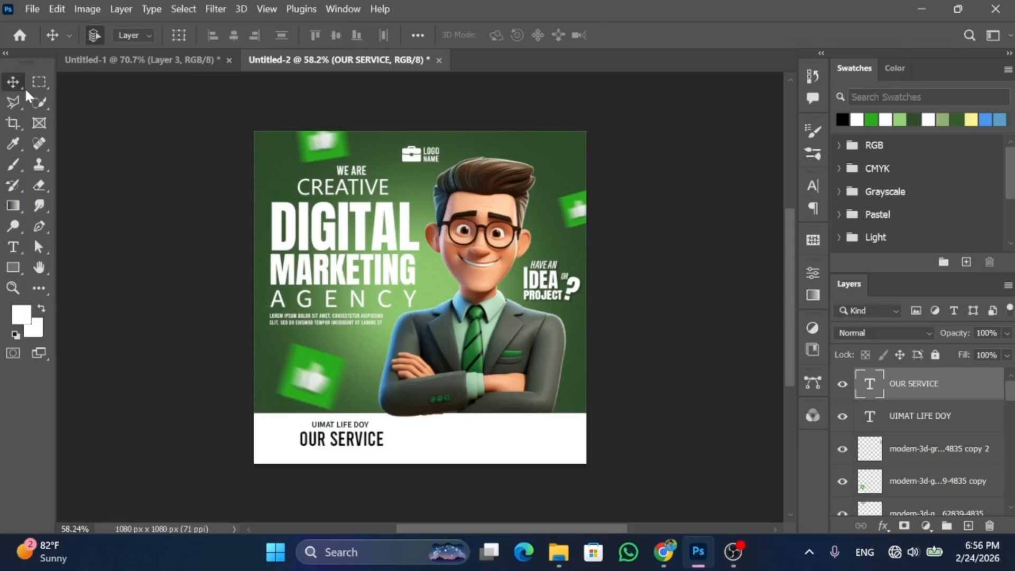
click(155, 292)
Step: Draw a rectangle of about 217 x 55 px on the white strip below the businessman and fill it dark green
click(14, 268)
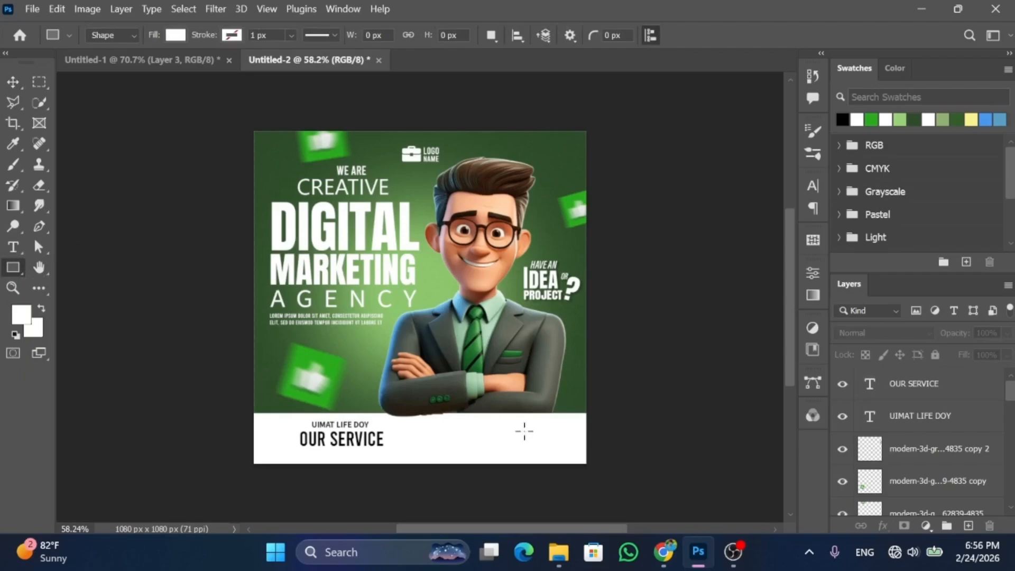
drag(498, 432, 561, 447)
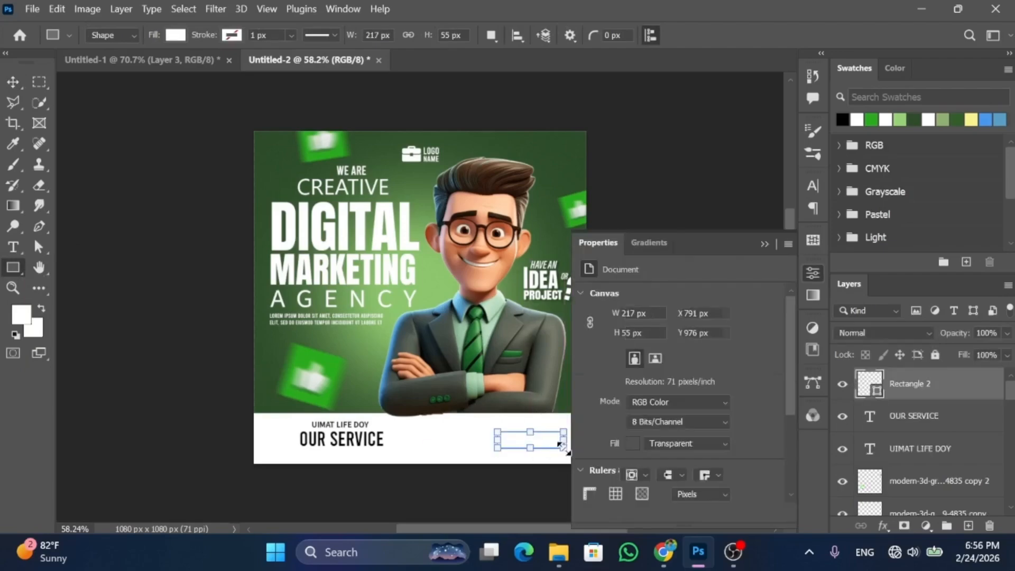
click(635, 415)
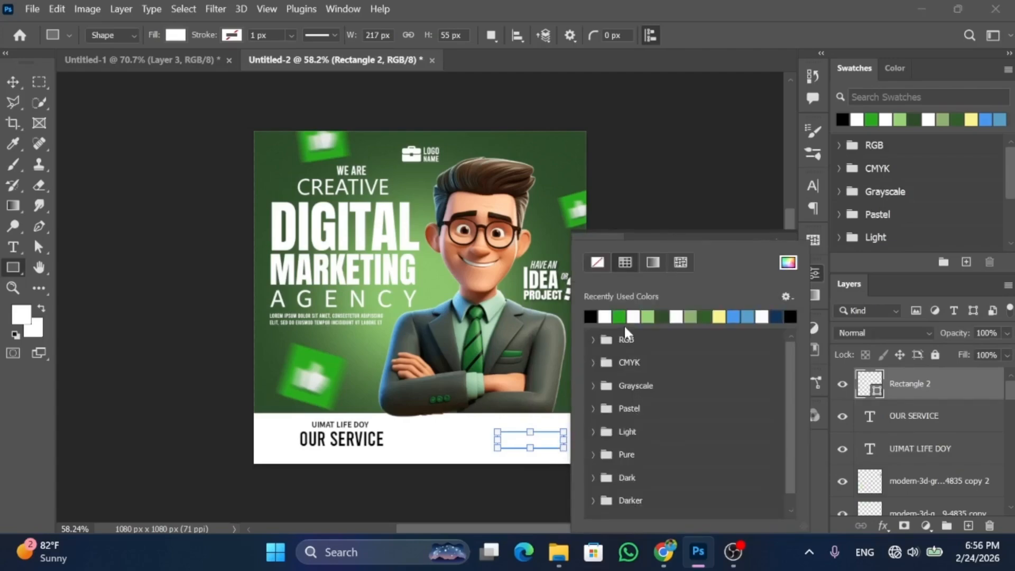
click(662, 315)
key(v)
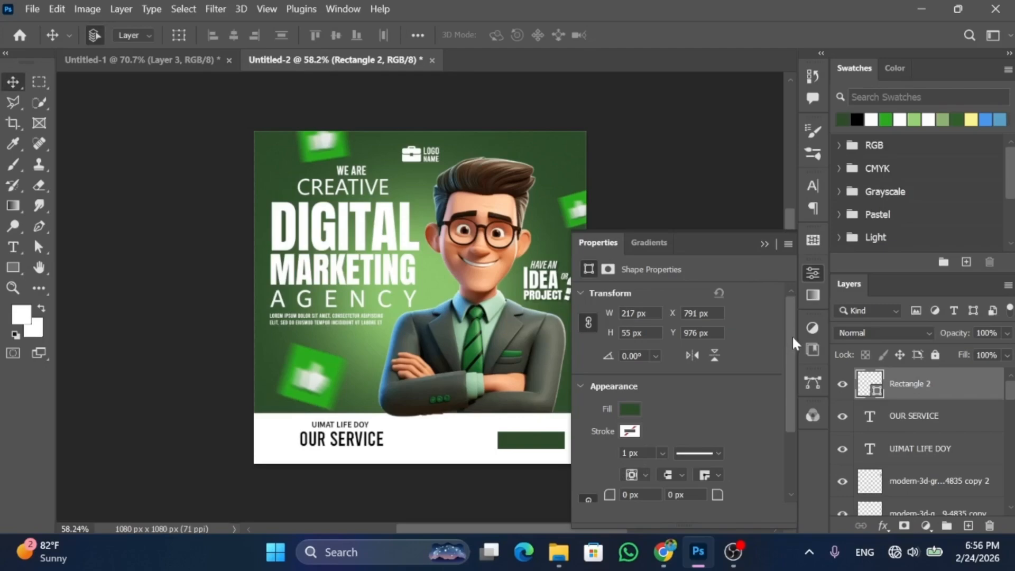
Step: Round all corners of the dark green rectangle to 27 px and deselect it
drag(792, 338, 792, 365)
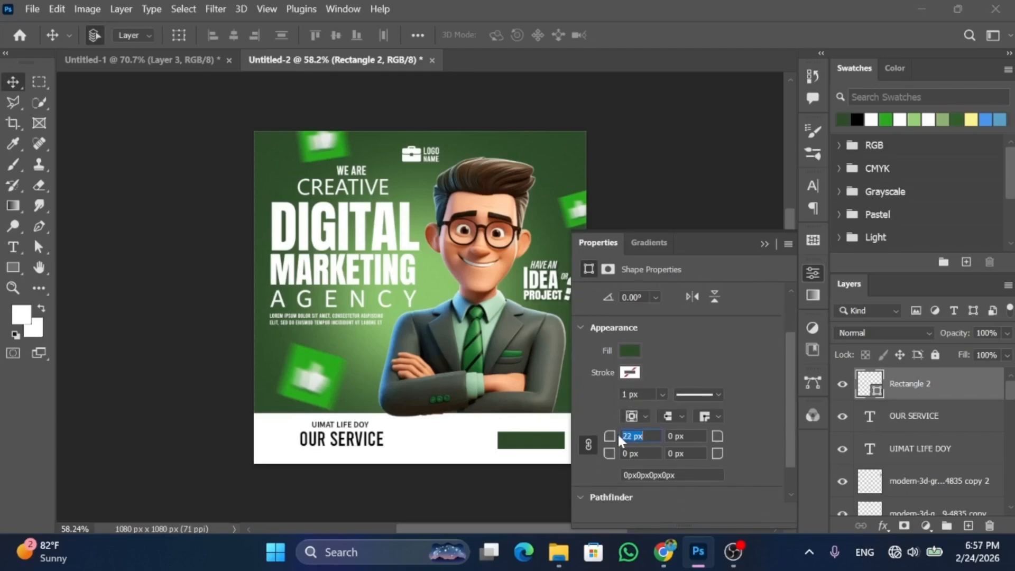
text(27)
key(Return)
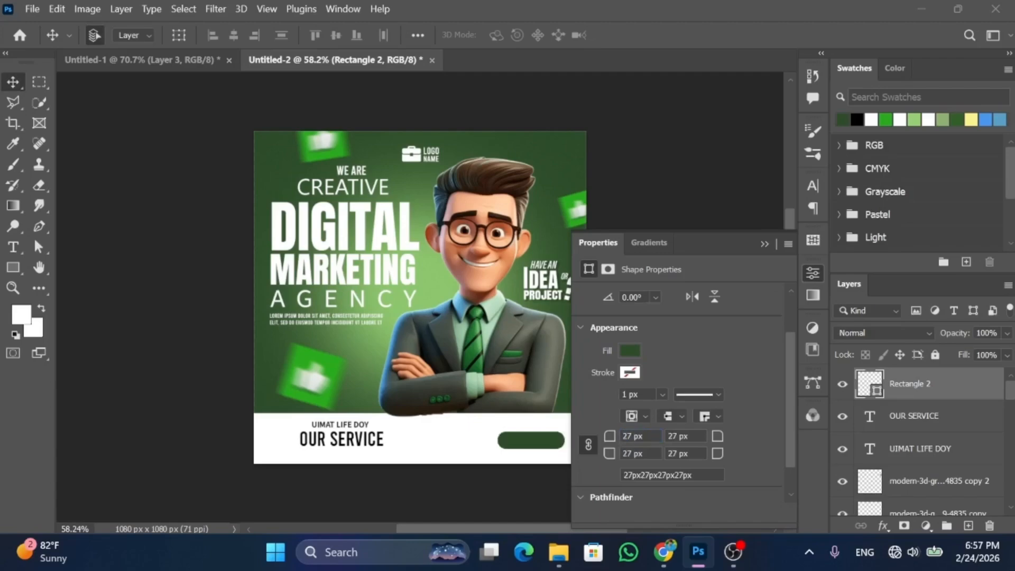
click(765, 244)
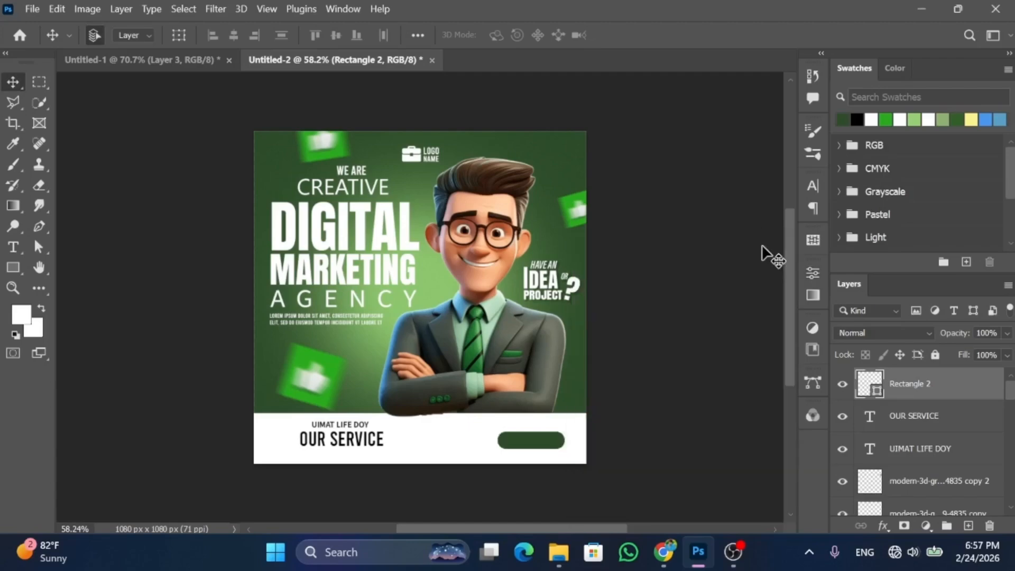
click(649, 326)
Step: Add a white (ffffff) 30 pt Bebas text reading CONTACT US on the dark green pill
click(17, 254)
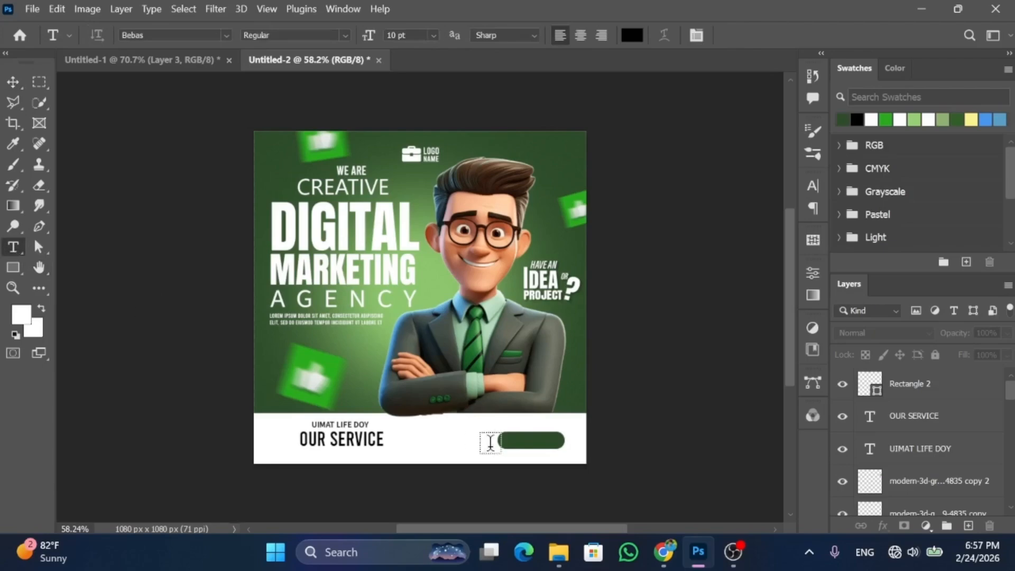
click(514, 441)
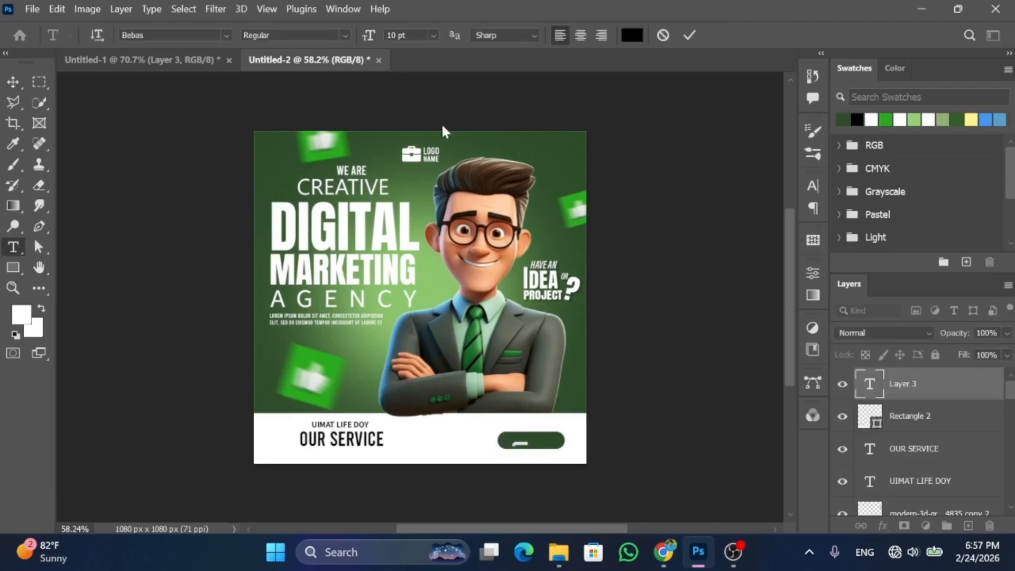
click(435, 35)
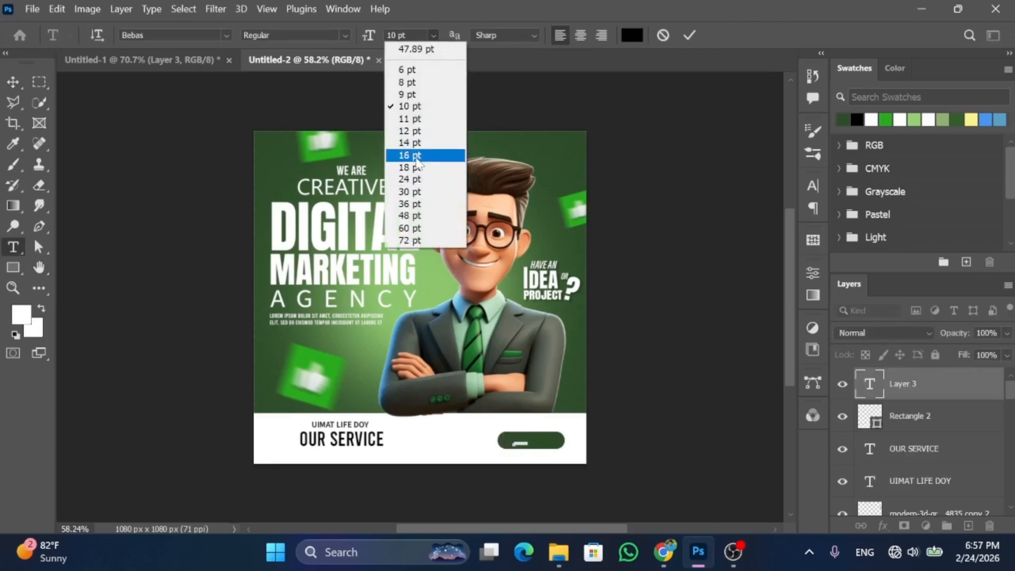
click(416, 160)
click(433, 38)
click(416, 193)
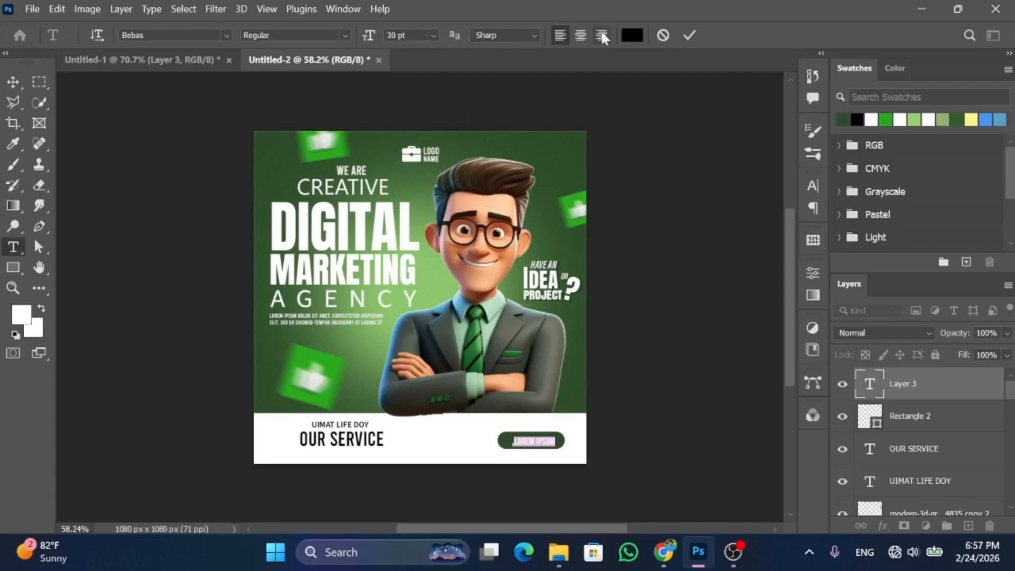
click(632, 35)
text(ffffff)
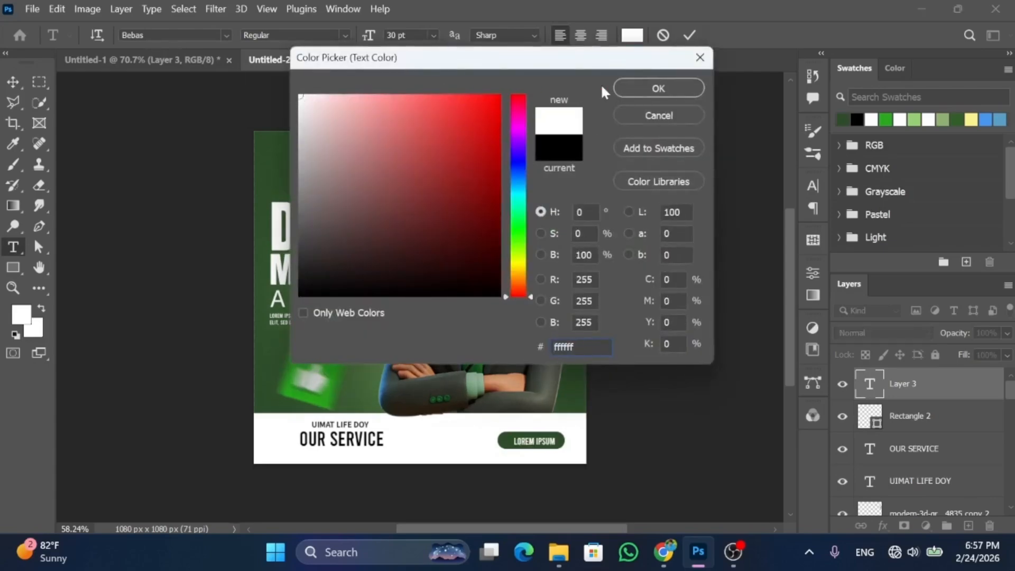
click(630, 86)
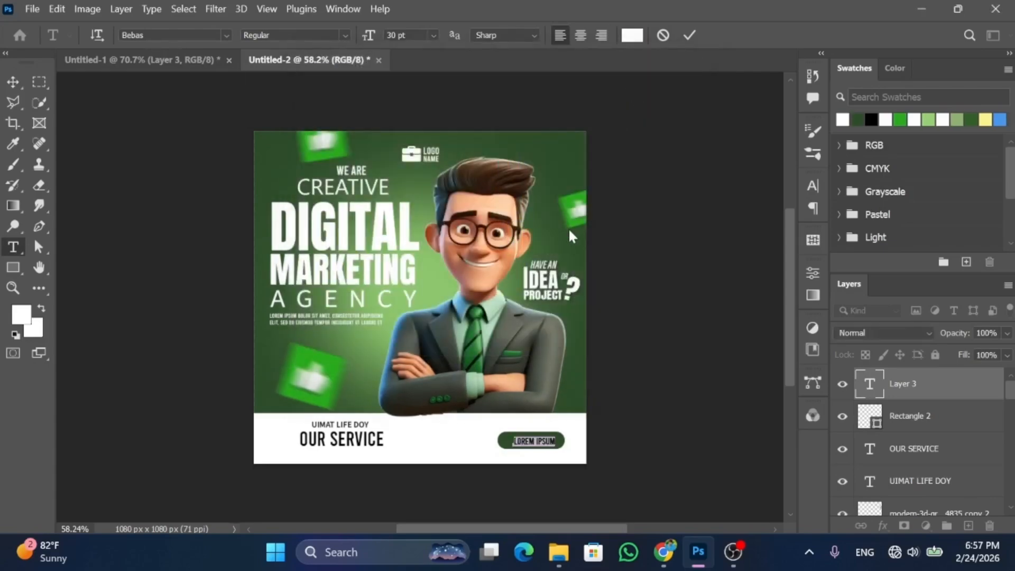
key(BackSpace)
click(20, 82)
Step: Enlarge CONTACT US to about 38.54 pt and nudge it so it sits centred inside the dark green pill
key(ctrl+t)
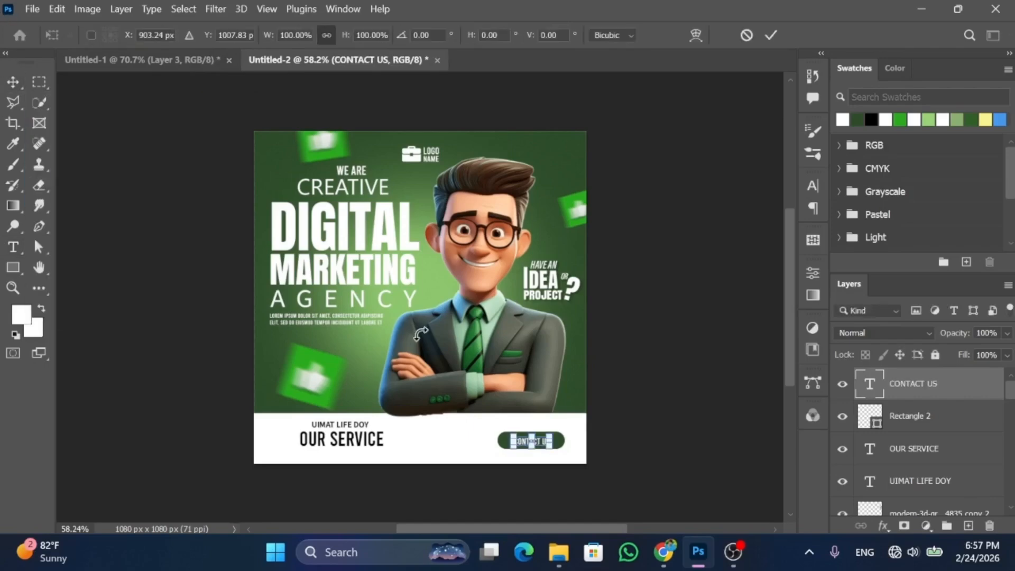
drag(548, 447, 562, 451)
click(13, 82)
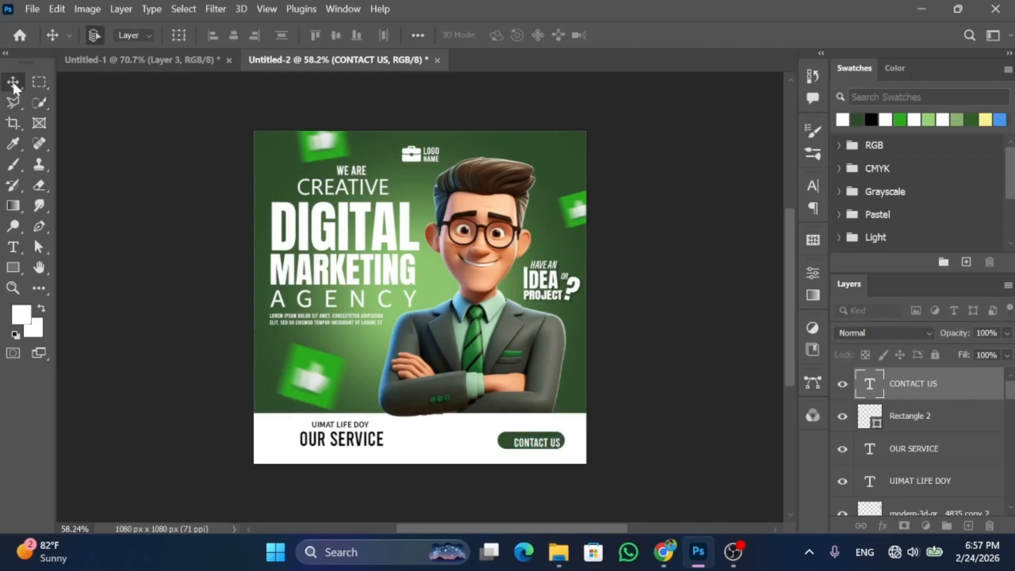
key(Left)
key(Left)
key(Left)
key(Left)
key(Left)
key(Left)
key(Left)
key(Left)
key(Left)
key(Left)
key(Left)
key(Left)
key(Left)
key(Left)
key(Left)
key(Left)
key(Left)
key(Left)
key(Left)
key(Left)
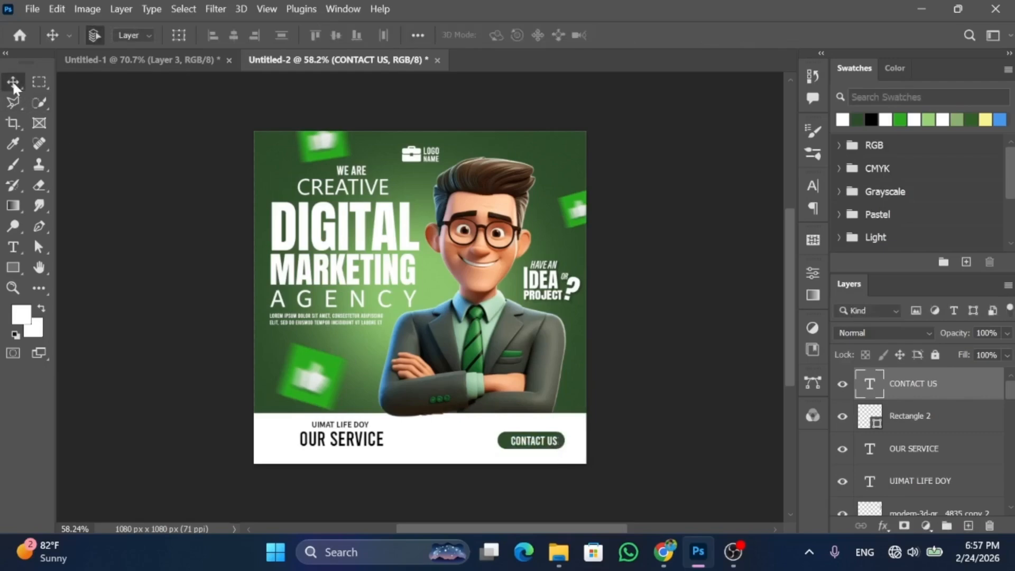
key(Up)
key(Up)
key(Up)
key(Down)
key(Right)
key(Right)
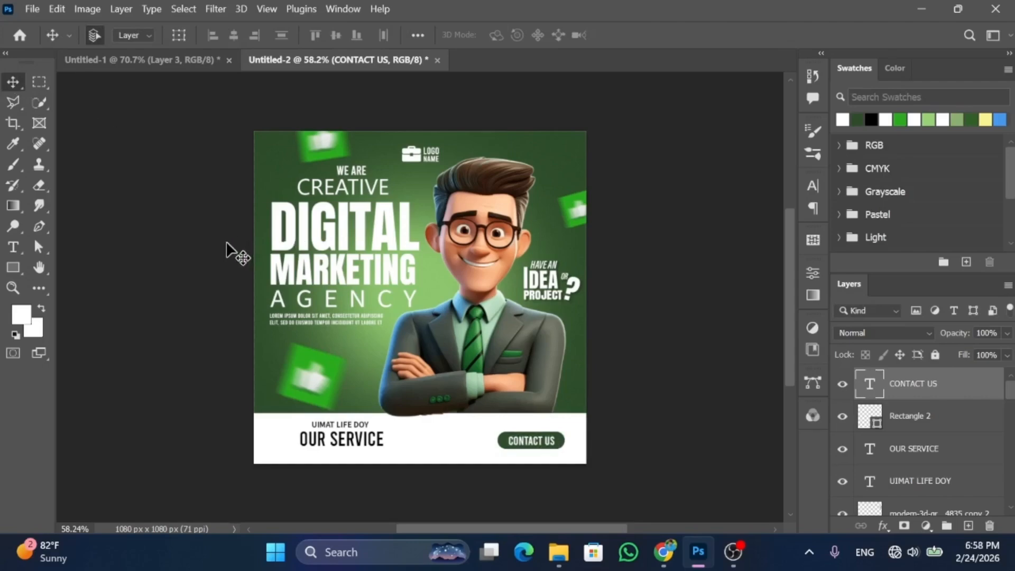
Step: Add a black Bebas text line with CALL US: and the phone number between OUR SERVICE and the pill
click(13, 247)
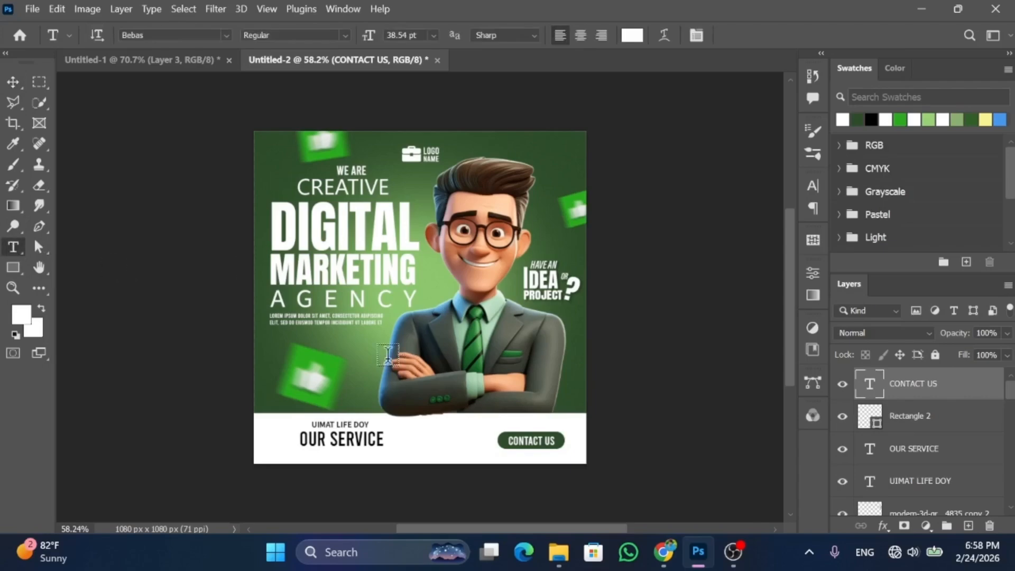
click(410, 435)
key(BackSpace)
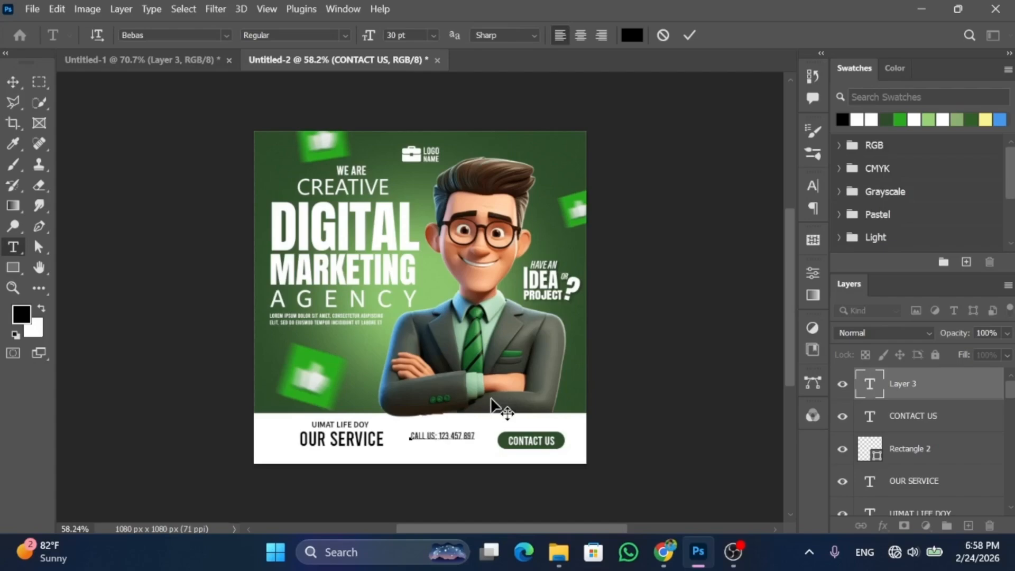
key(ctrl+Return)
key(v)
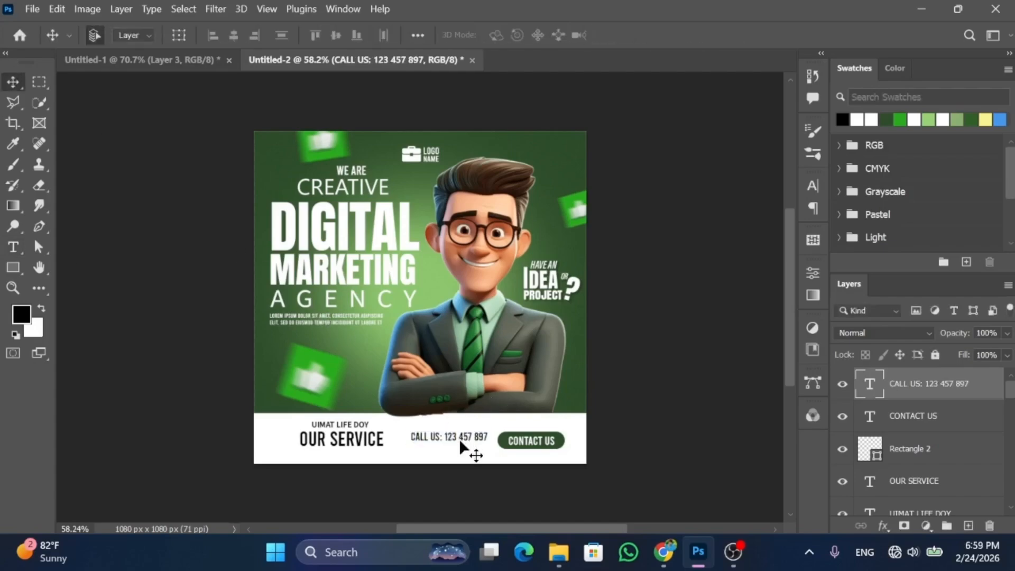
Step: Undo the accidental move of the white footer rectangle and lock its layer
drag(537, 460, 541, 447)
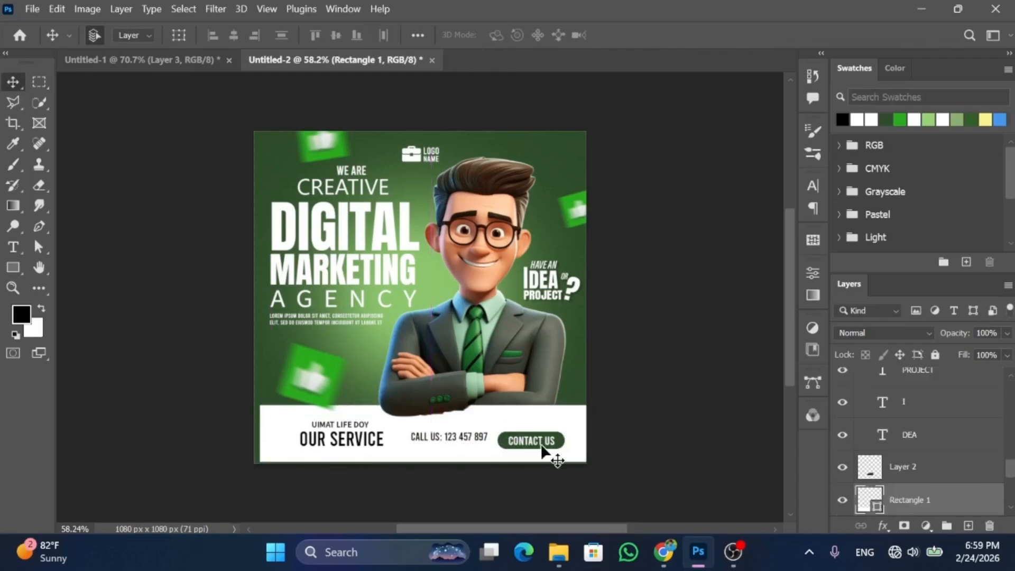
key(ctrl)
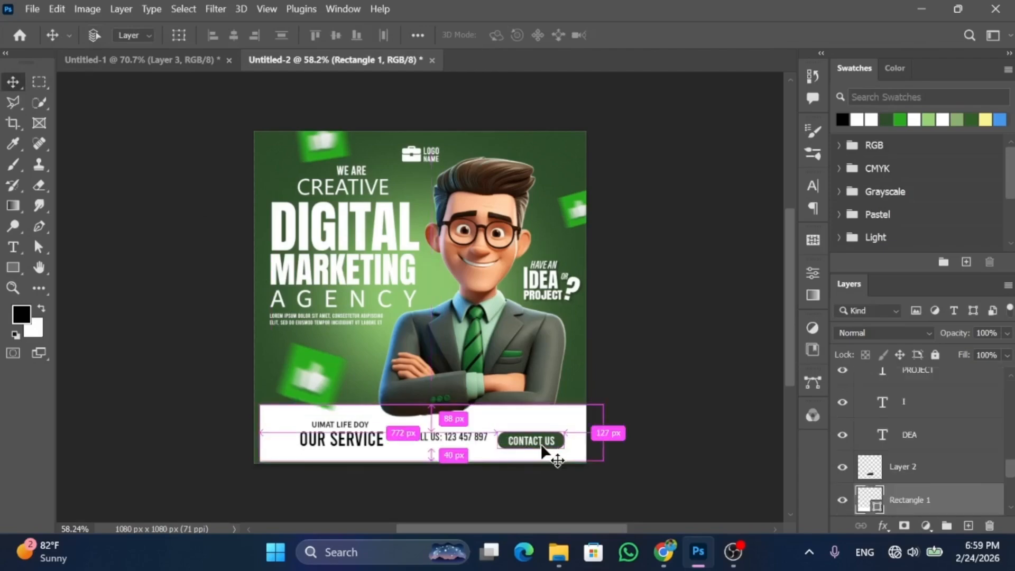
key(ctrl+z)
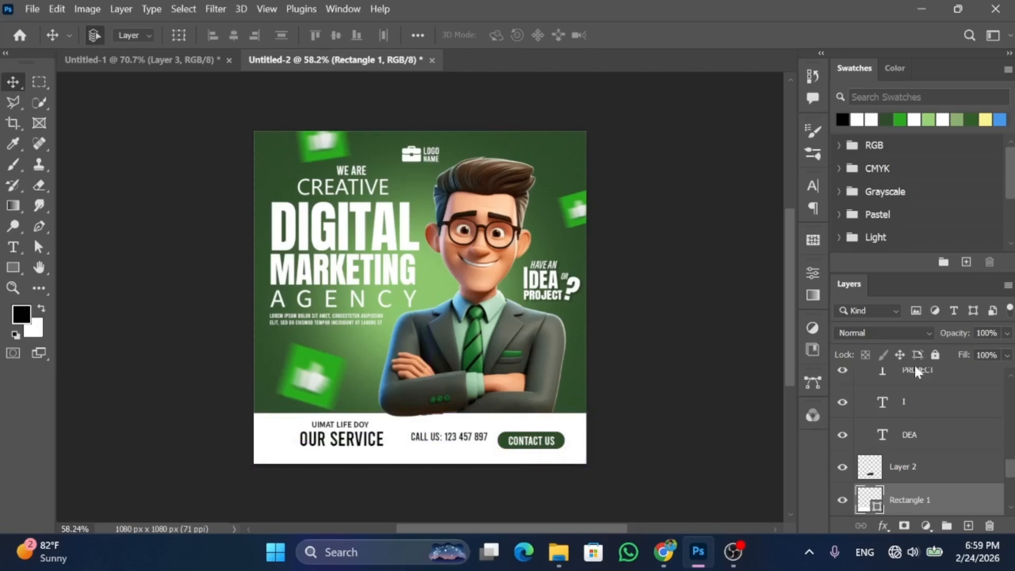
click(935, 355)
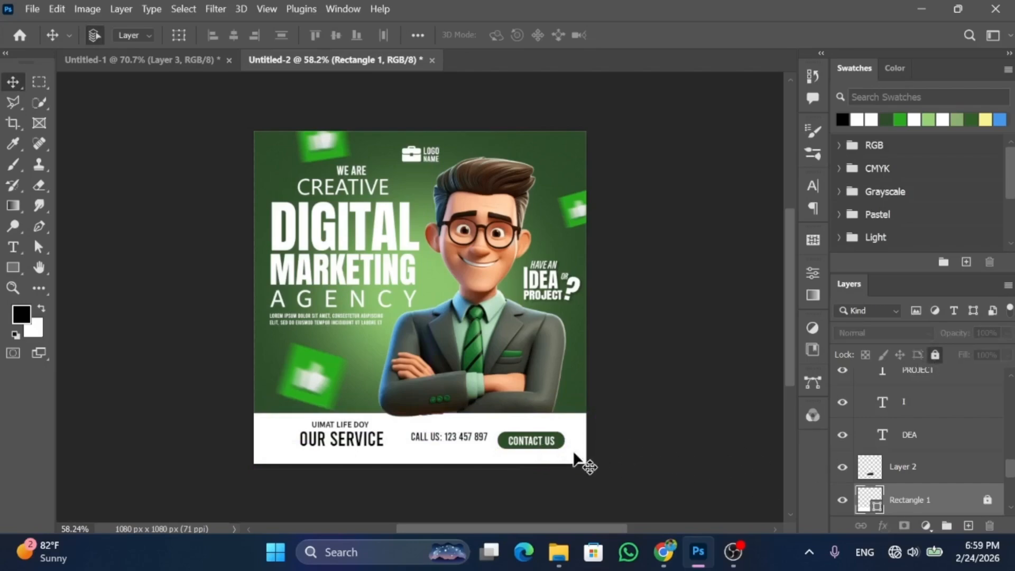
Step: Move the dark green pill and its CONTACT US label together up by 30 px, then deselect them
drag(574, 452, 539, 439)
key(shift+Up)
key(shift+Up)
key(shift+Up)
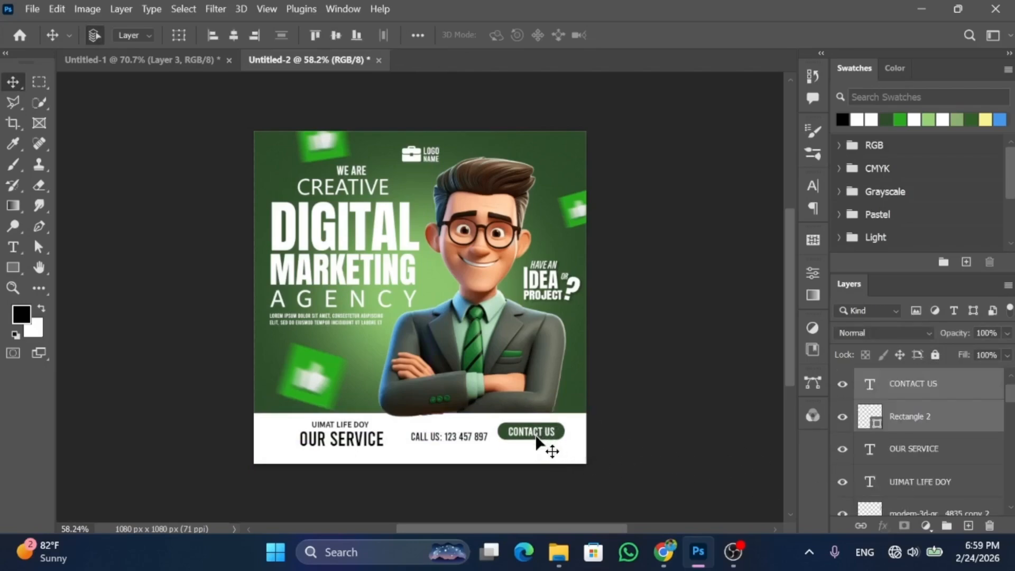
click(684, 453)
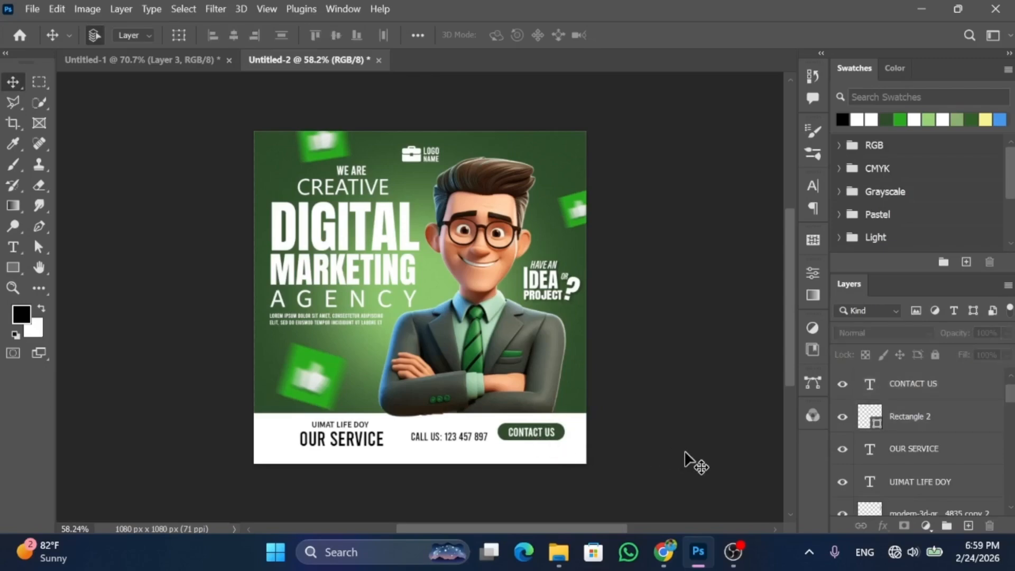
Step: Move the CALL US line beneath the CONTACT US pill and enlarge it to about 120%
drag(438, 439, 520, 448)
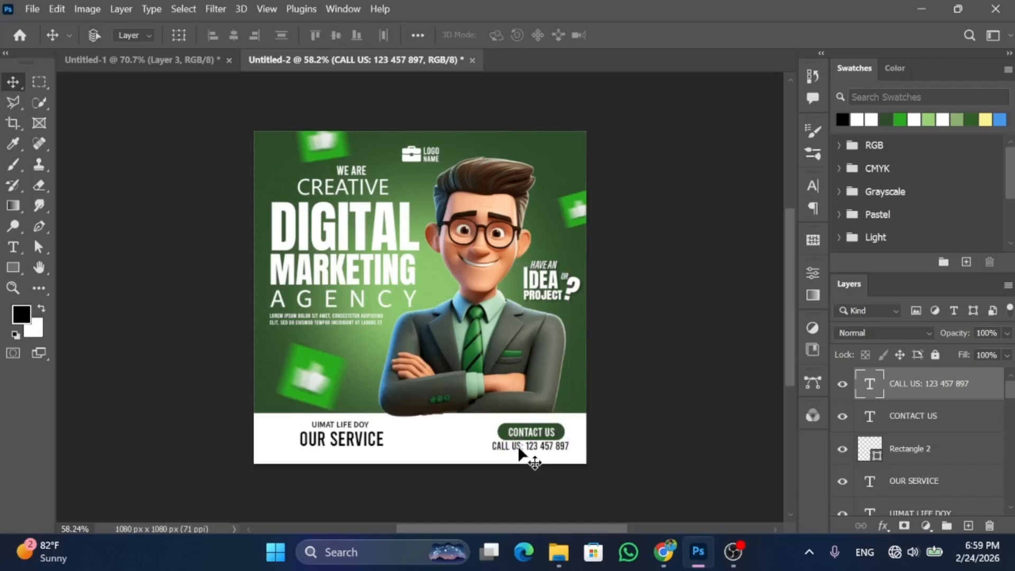
key(ctrl+t)
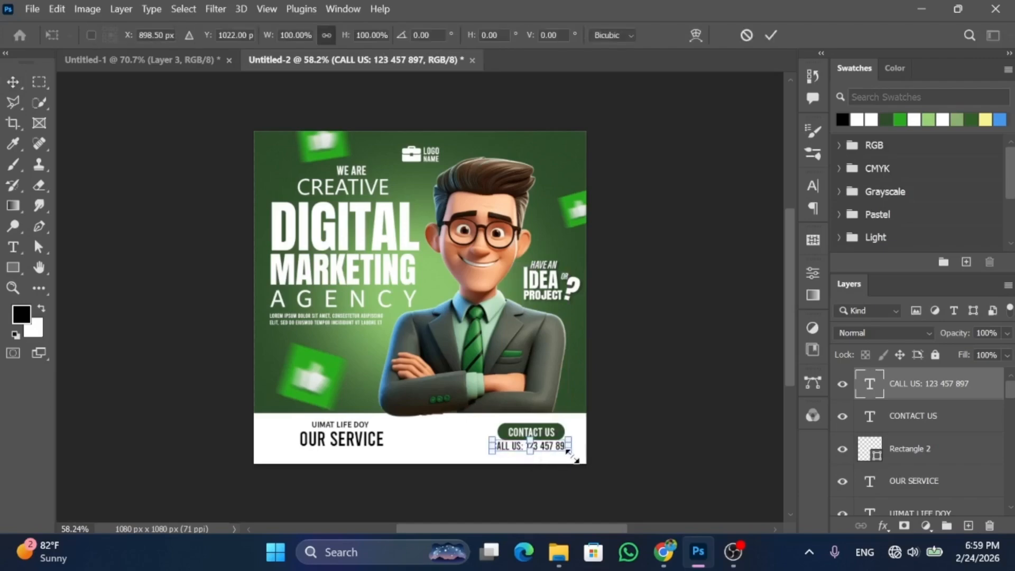
drag(571, 455, 577, 455)
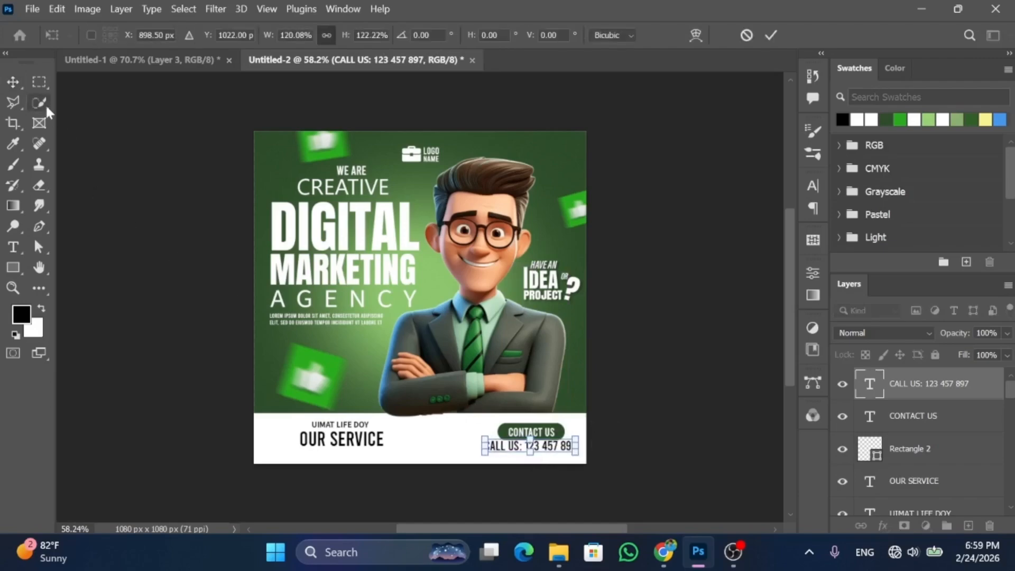
click(19, 83)
Step: Nudge the CALL US line down slightly to leave a gap below the pill
key(Down)
key(Down)
key(Down)
key(Down)
key(Down)
key(Down)
key(Down)
key(Down)
key(Down)
key(Down)
key(Down)
key(Down)
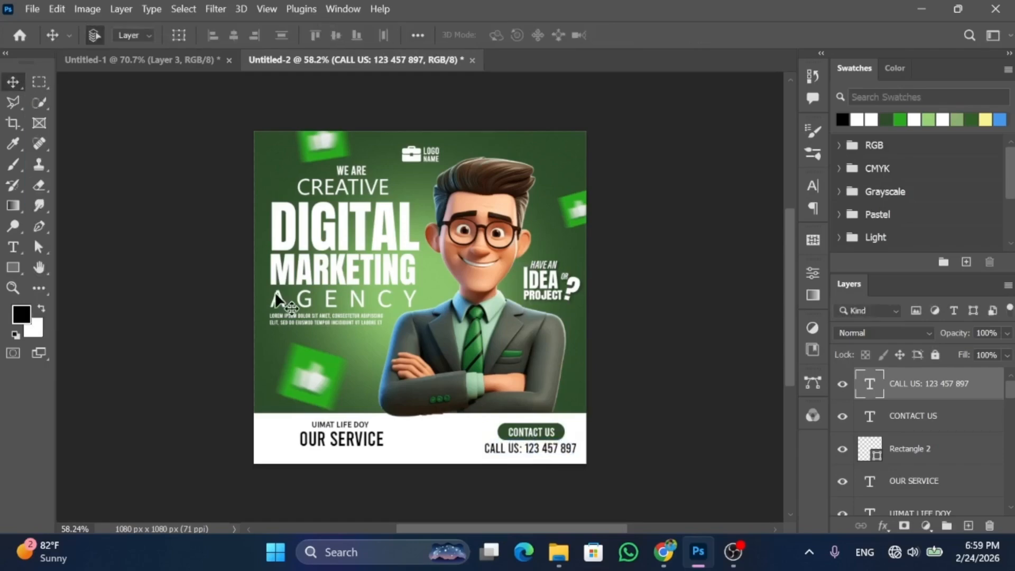
key(Down)
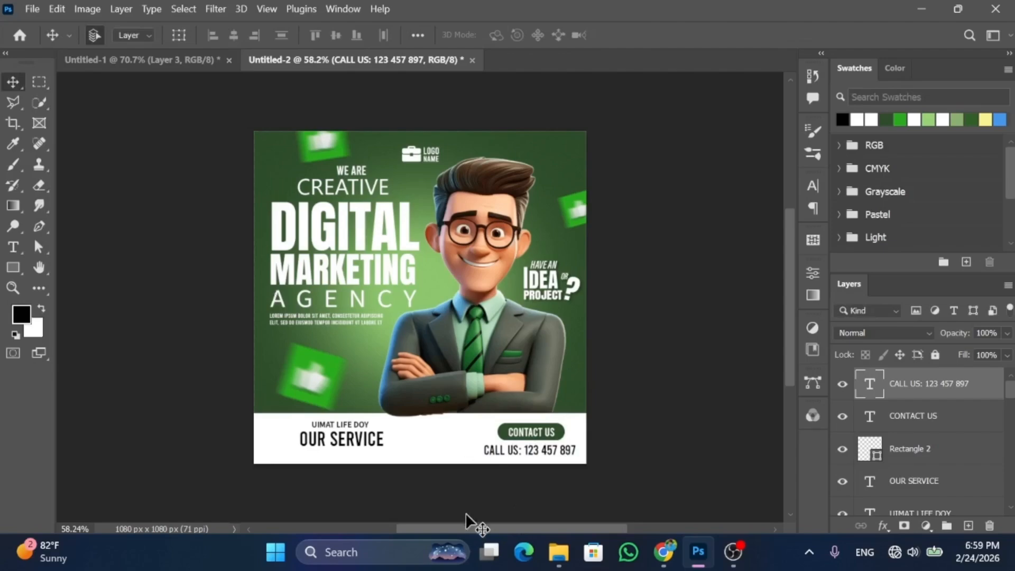
Step: Select UIMAT LIFE DOY and OUR SERVICE together and shift them left and slightly down within the white footer
drag(399, 451, 322, 425)
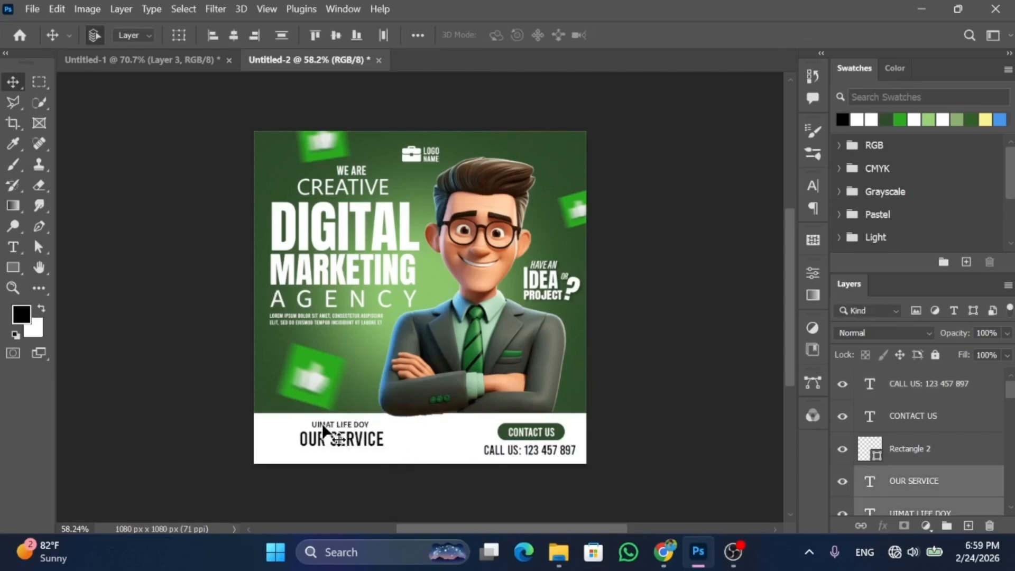
key(shift+Left)
key(shift+Left)
key(shift+Down)
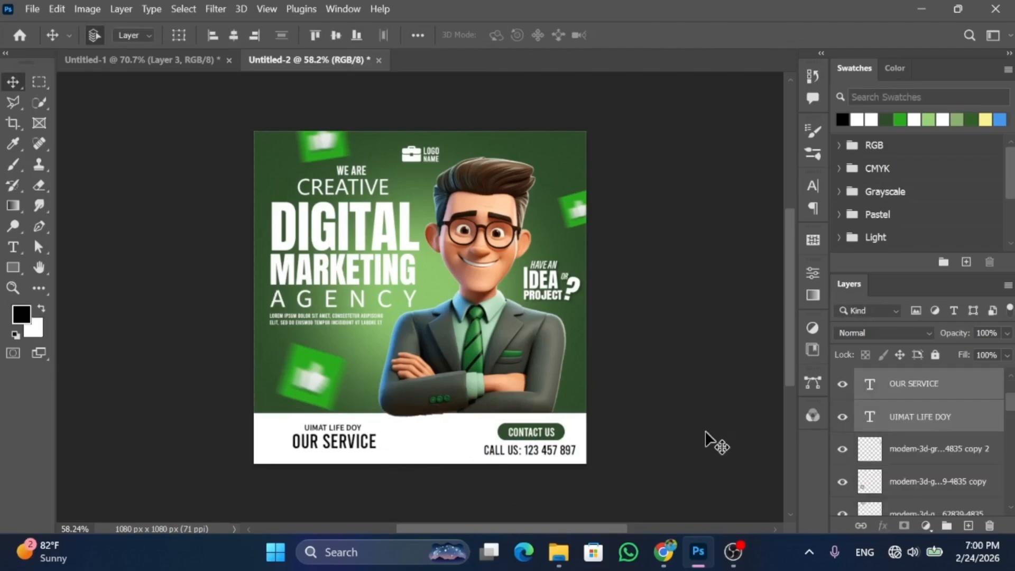
key(shift+Left)
key(shift+Left)
key(shift+Left)
key(shift+Left)
key(shift+Left)
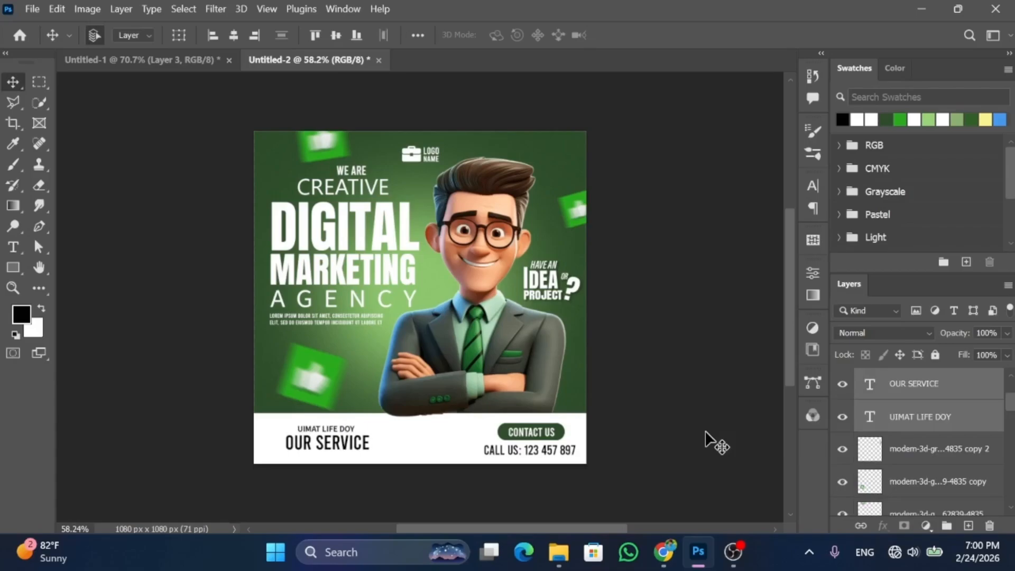